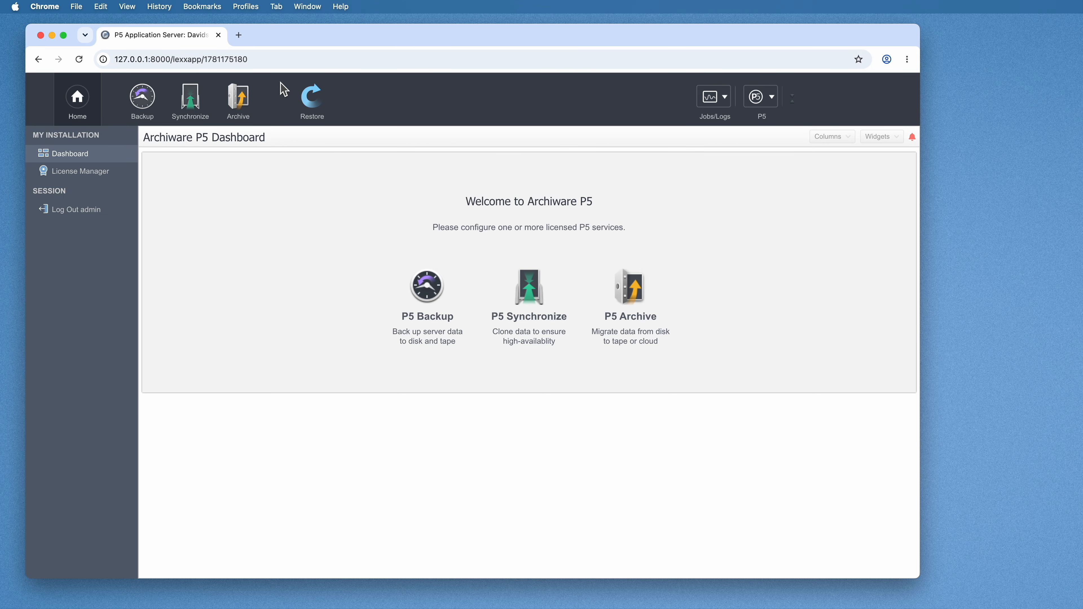
# Review the backup clients localhost and Linux_Server, including the general setup of Linux_Server
pyautogui.click(145, 103)
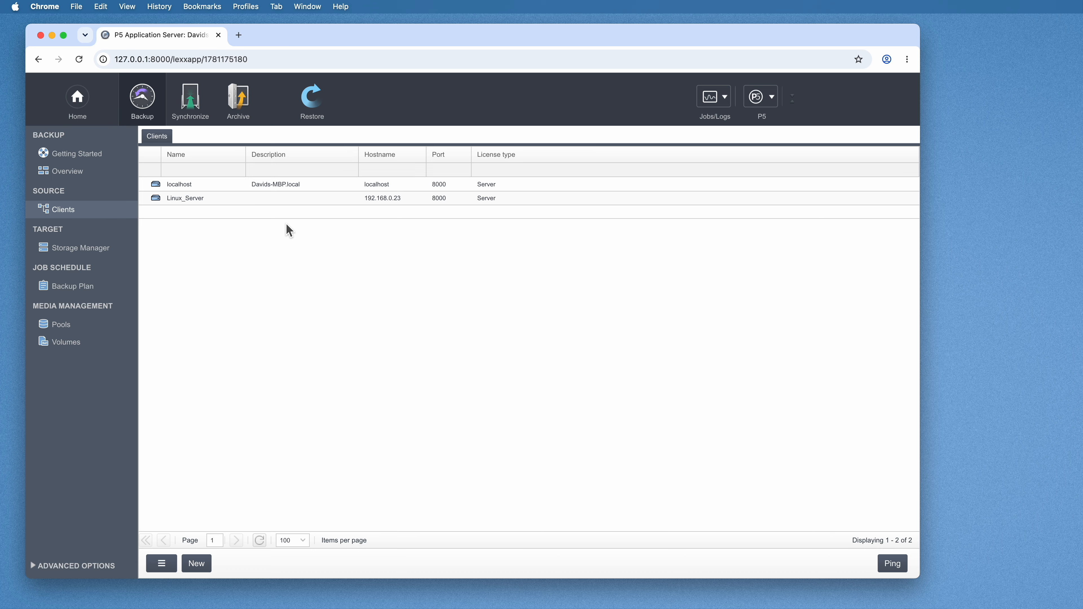
pyautogui.click(235, 185)
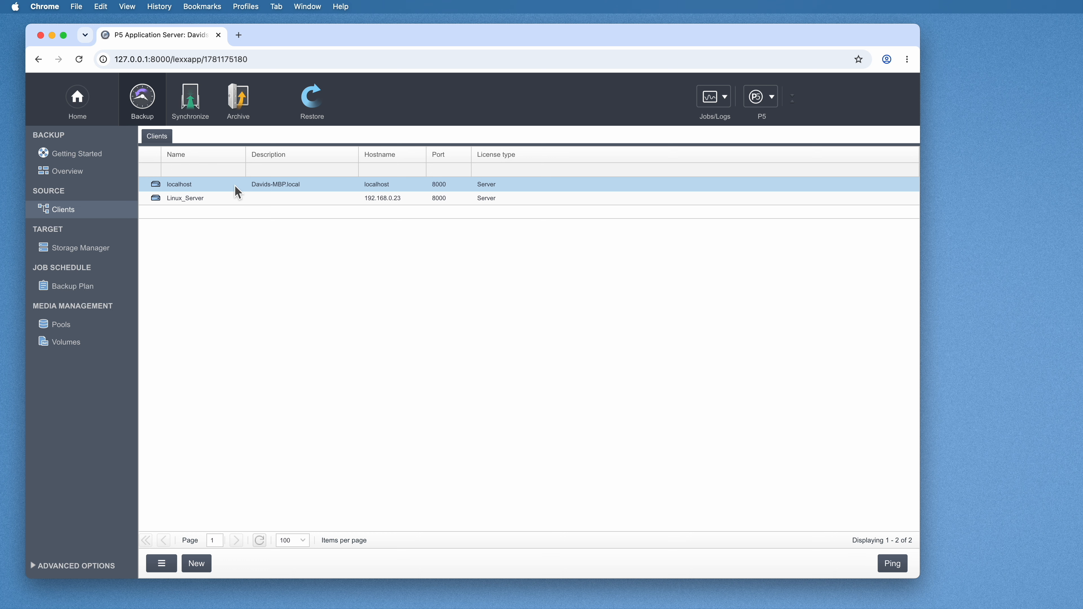
pyautogui.click(229, 199)
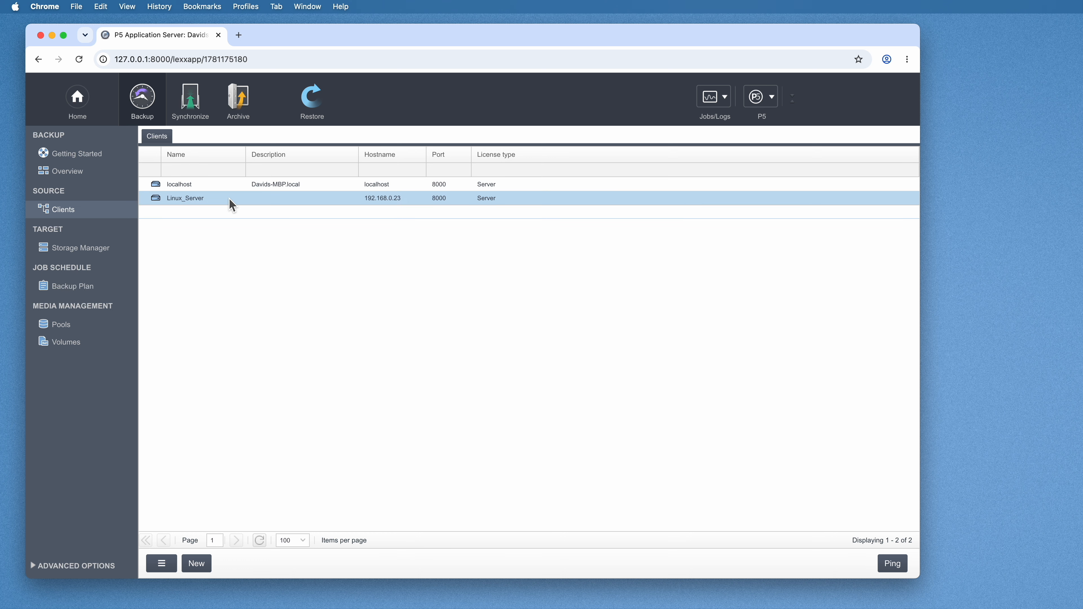
pyautogui.doubleClick(167, 204)
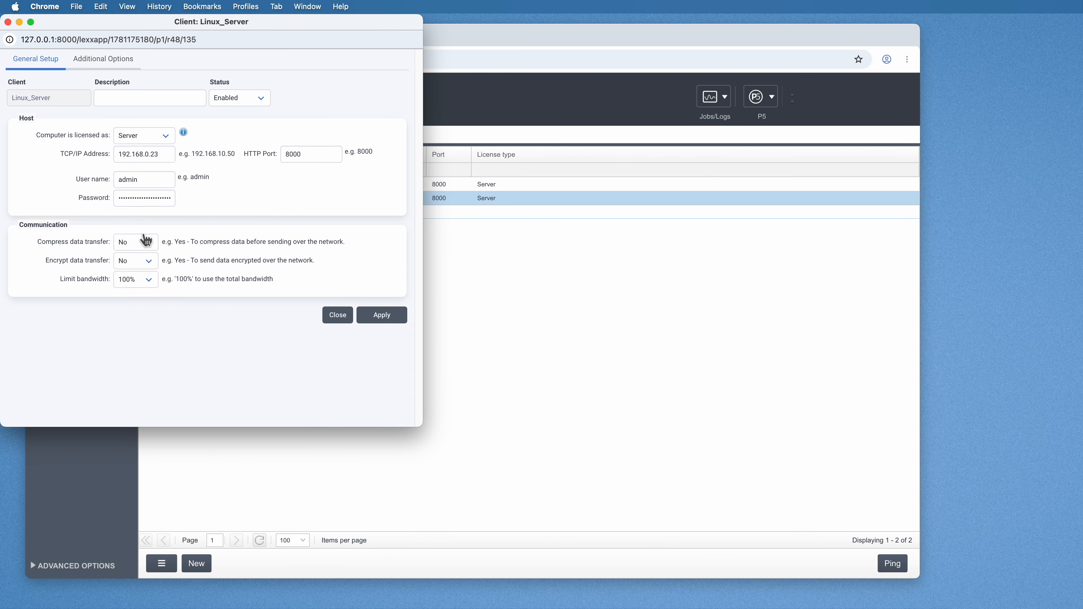
pyautogui.click(337, 315)
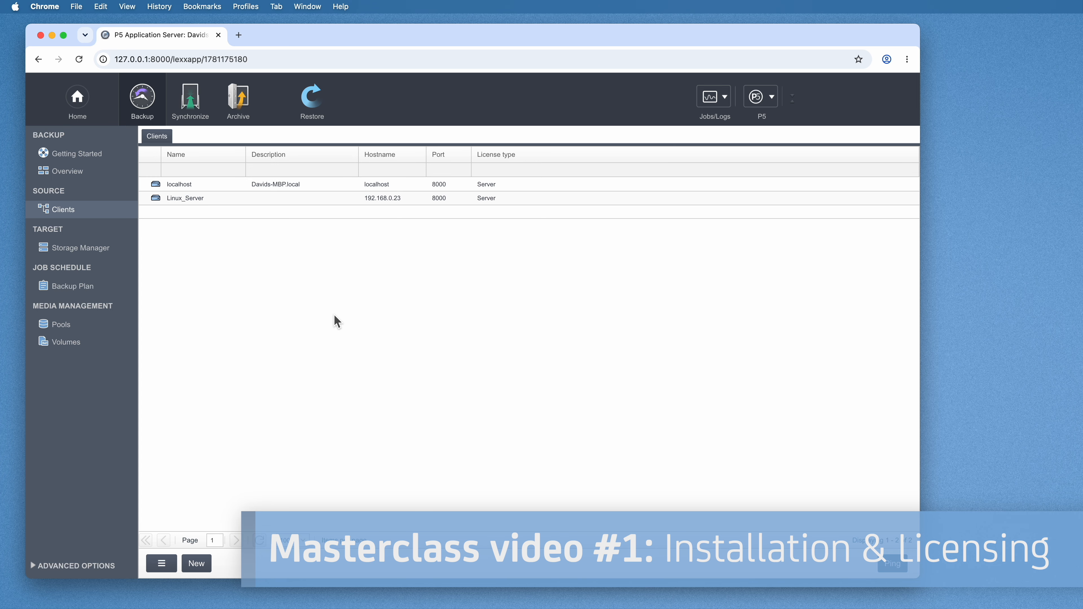
# Examine the Wasabi cloud service settings and the container storage in the storage manager
pyautogui.click(86, 252)
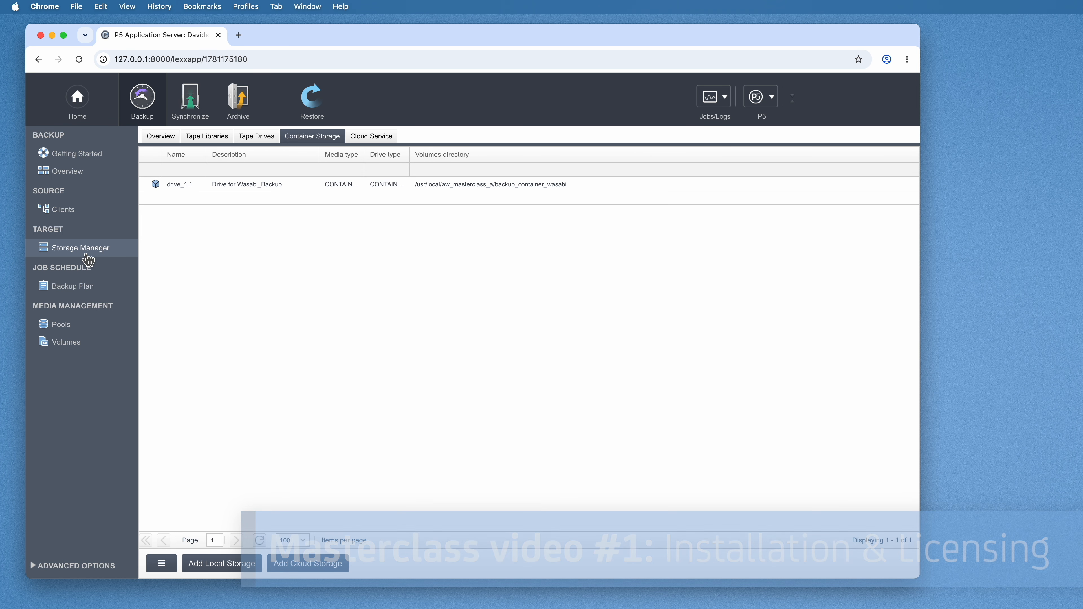
pyautogui.click(395, 145)
pyautogui.doubleClick(325, 186)
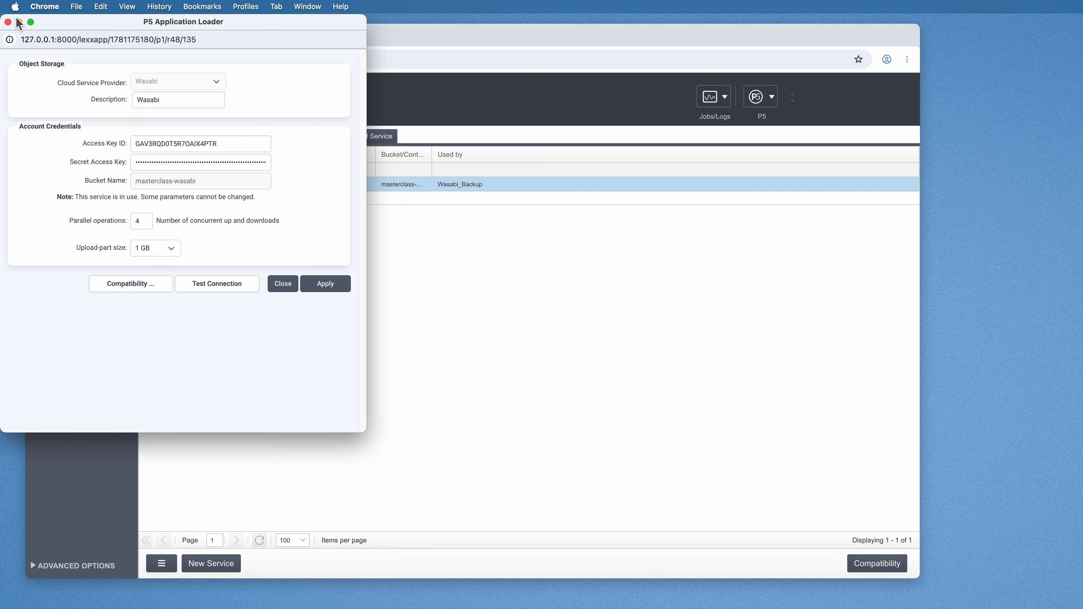
pyautogui.click(8, 22)
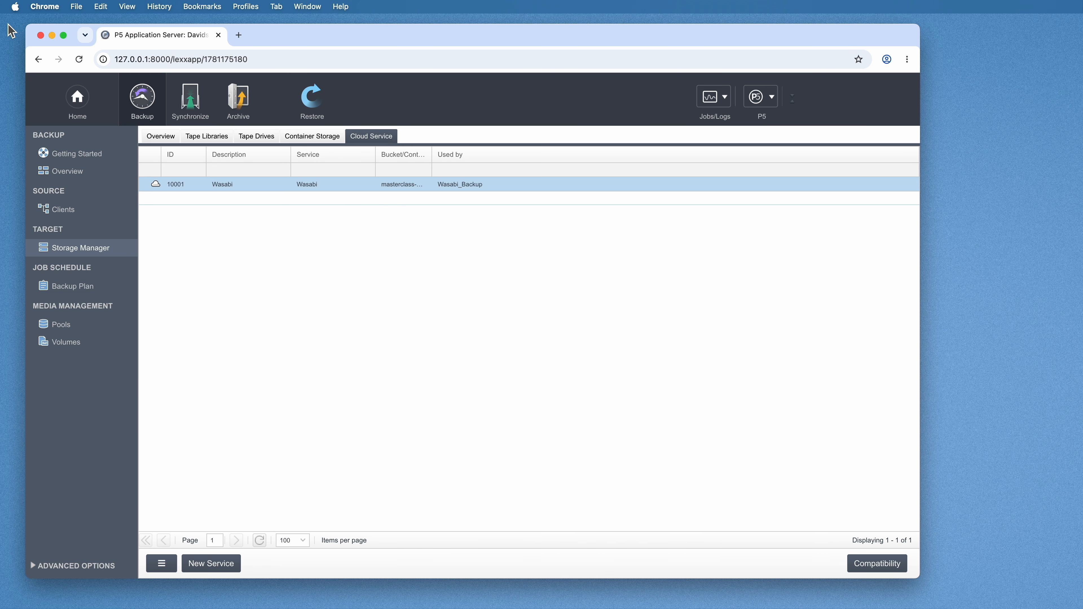
pyautogui.click(307, 144)
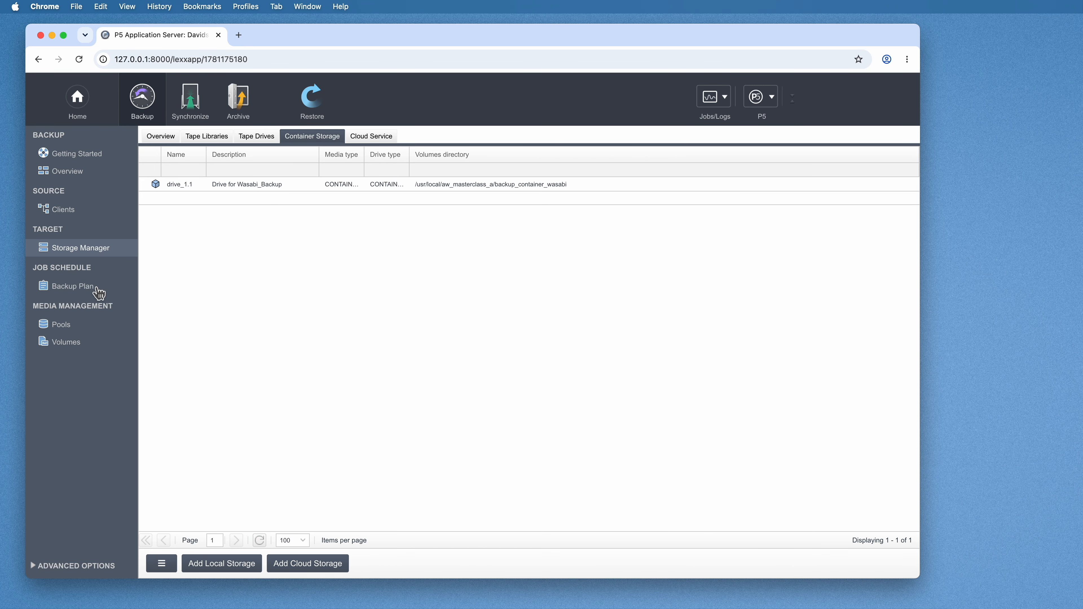
# View the Wasabi_Backup pool in the backup media management
pyautogui.click(74, 333)
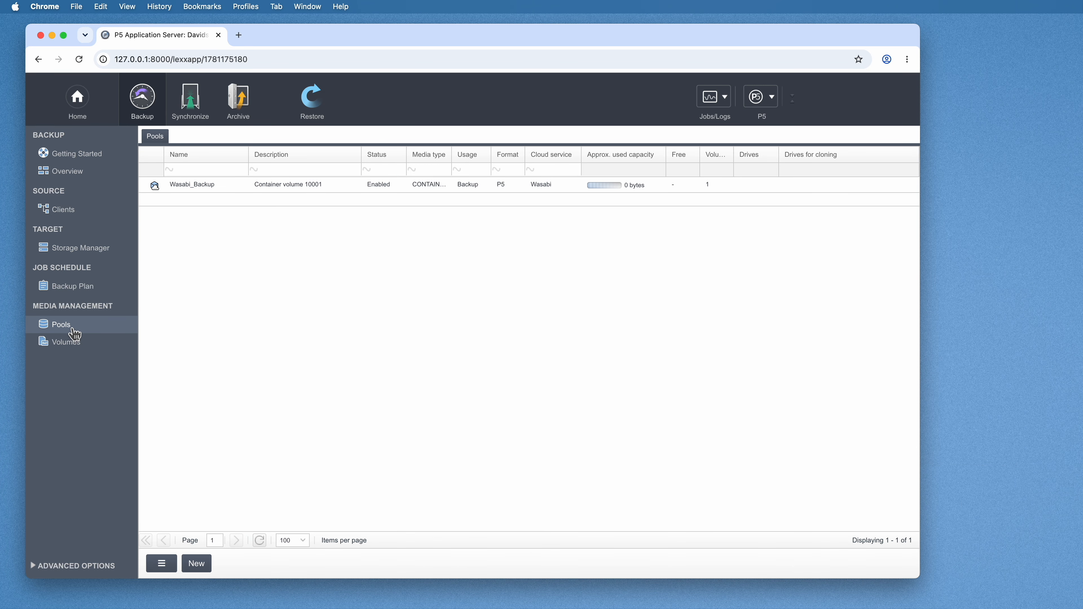
pyautogui.click(189, 190)
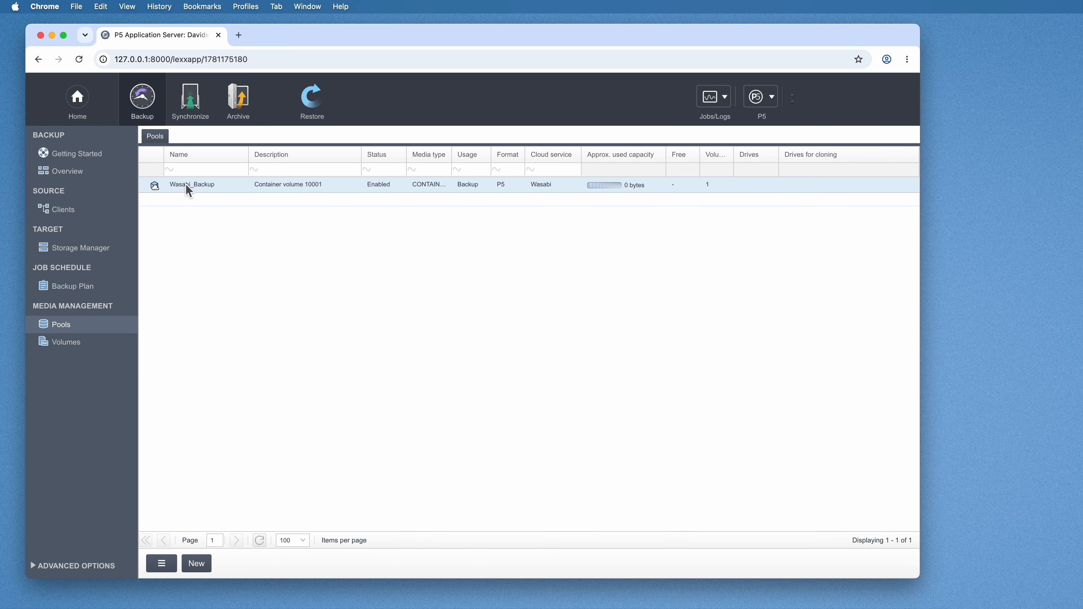
pyautogui.click(189, 189)
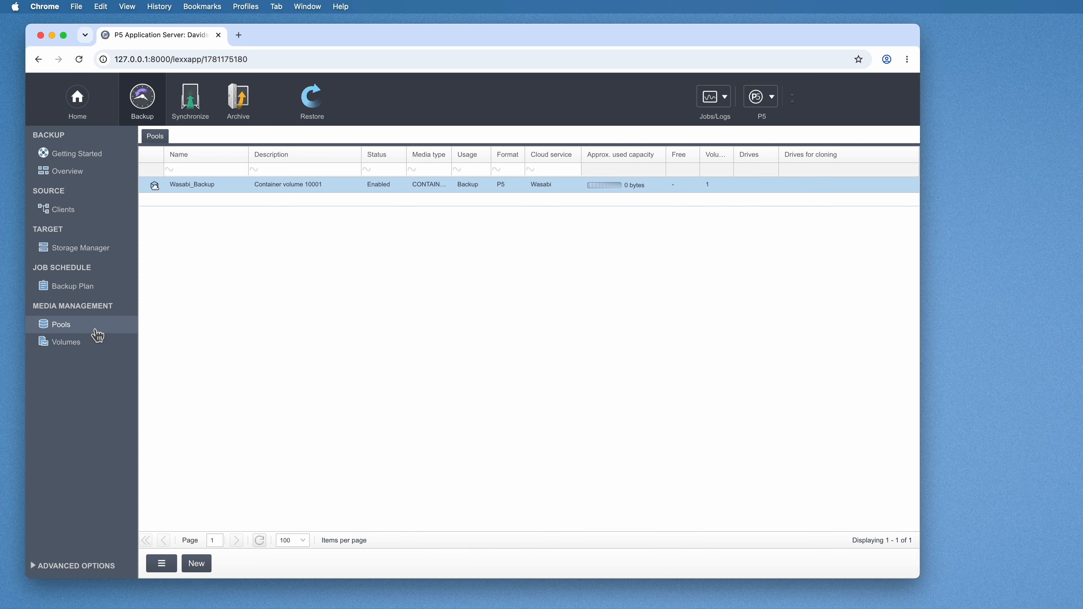
# Create a new backup plan with the description Cloud_Backup
pyautogui.click(68, 295)
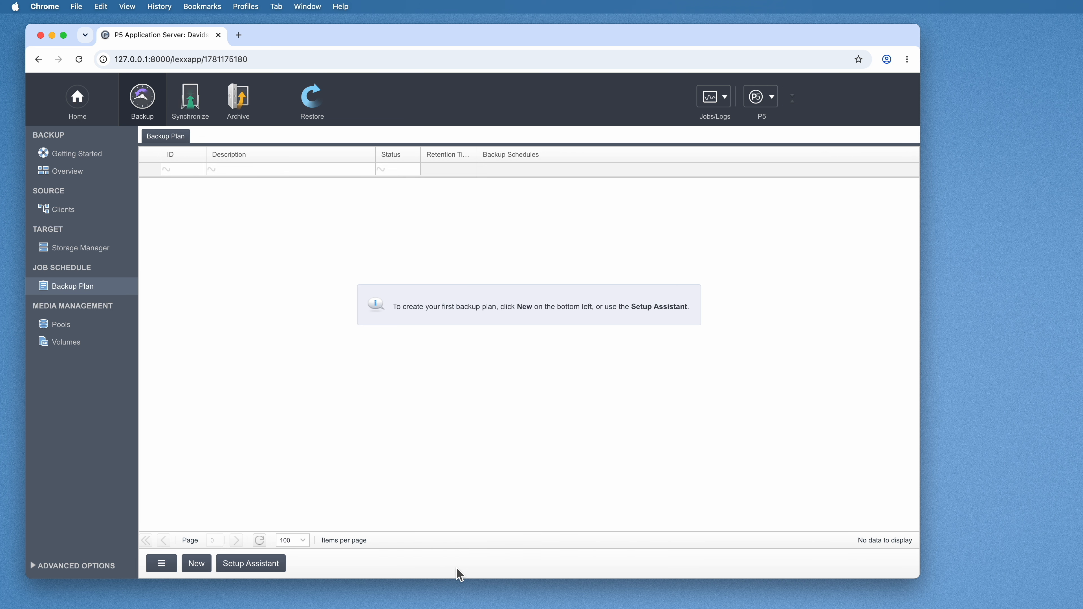
pyautogui.click(196, 567)
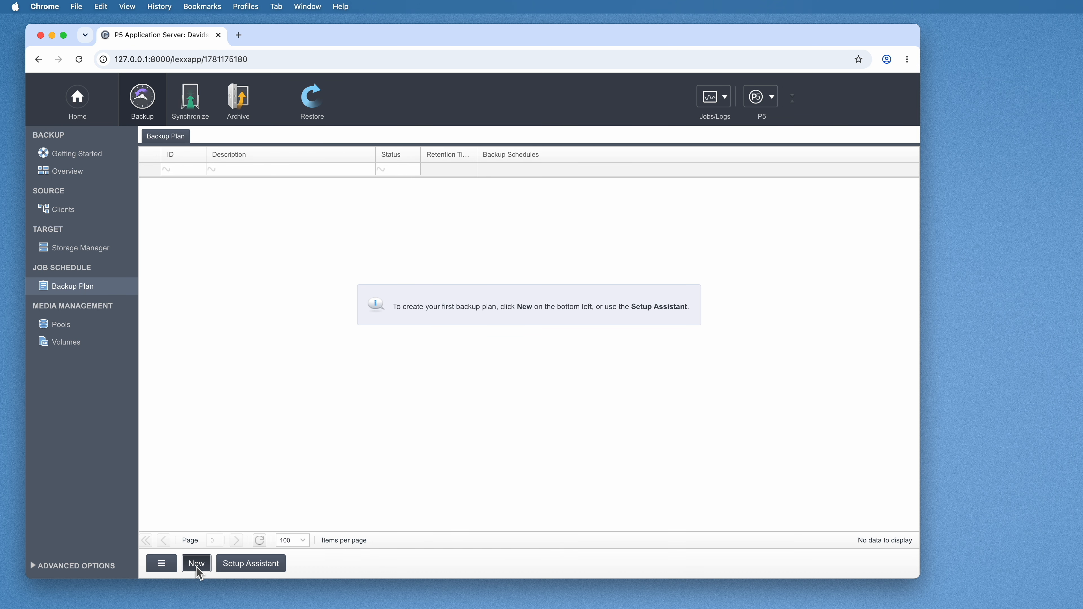
pyautogui.moveTo(82, 26); pyautogui.dragTo(447, 82)
pyautogui.click(562, 152)
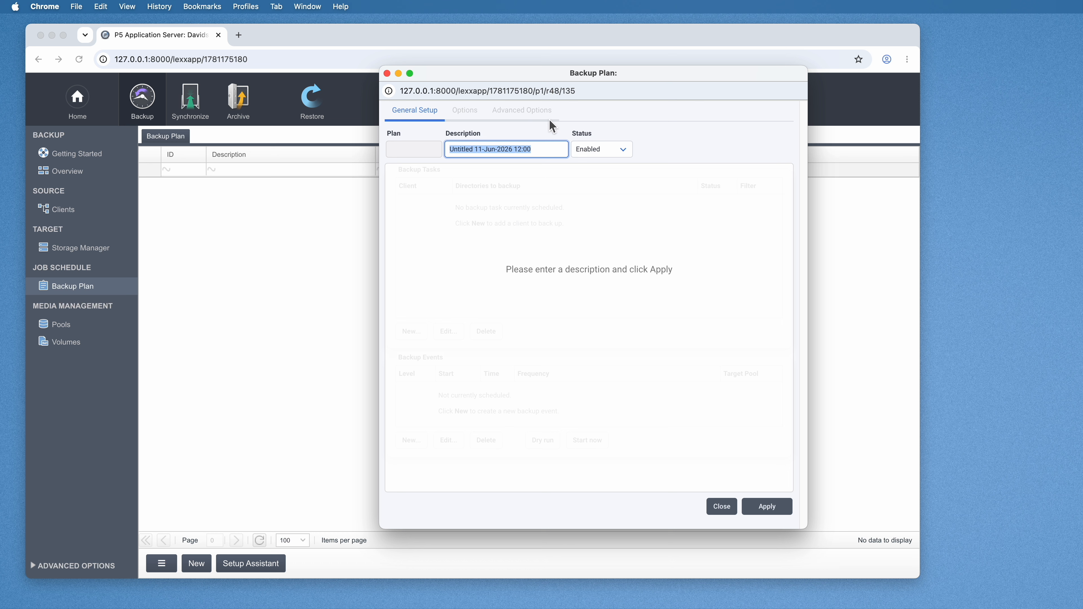
pyautogui.write('Cloud_Backup')
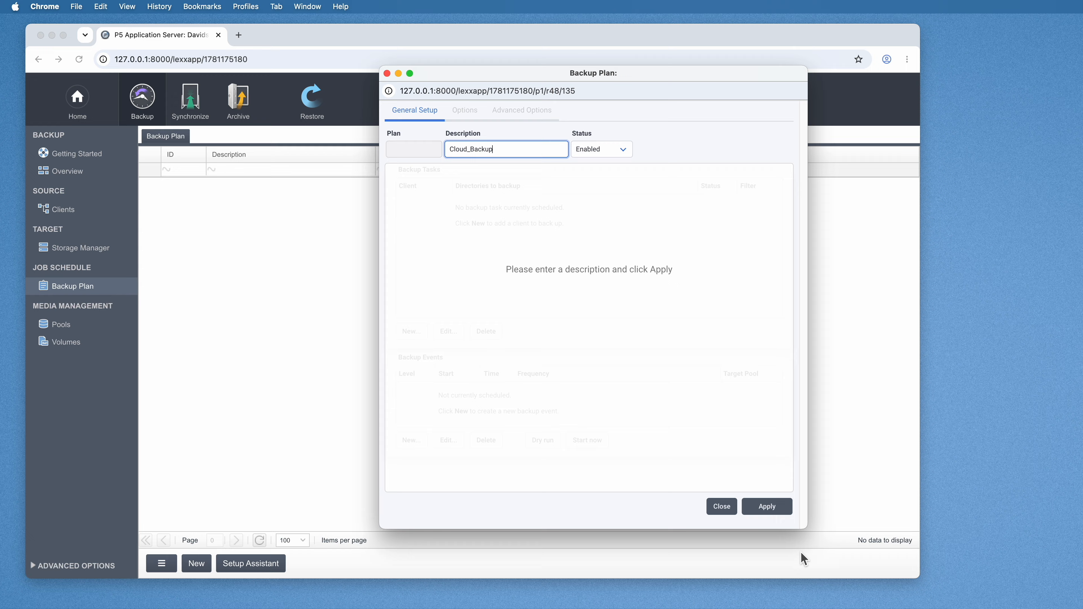
pyautogui.click(773, 507)
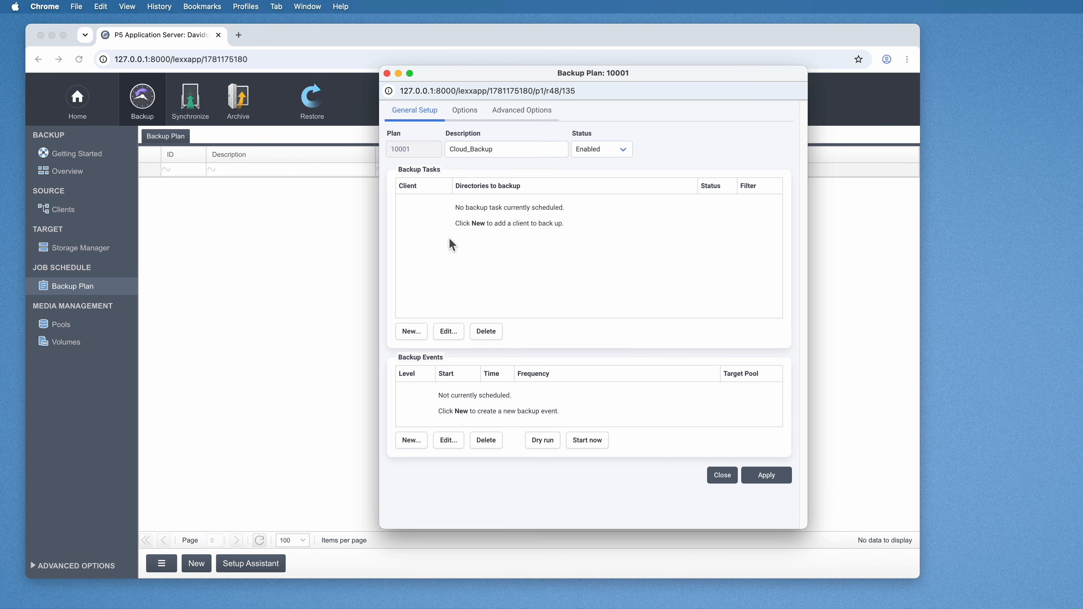
# Start a new backup task in the Cloud_Backup plan with localhost as the client to back up
pyautogui.click(408, 337)
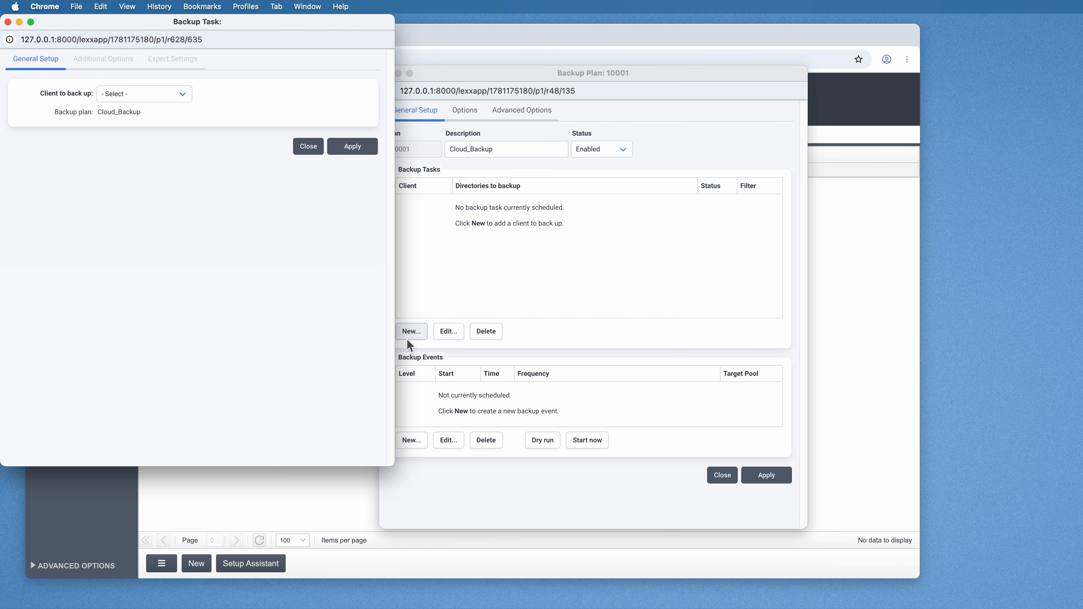
pyautogui.click(166, 95)
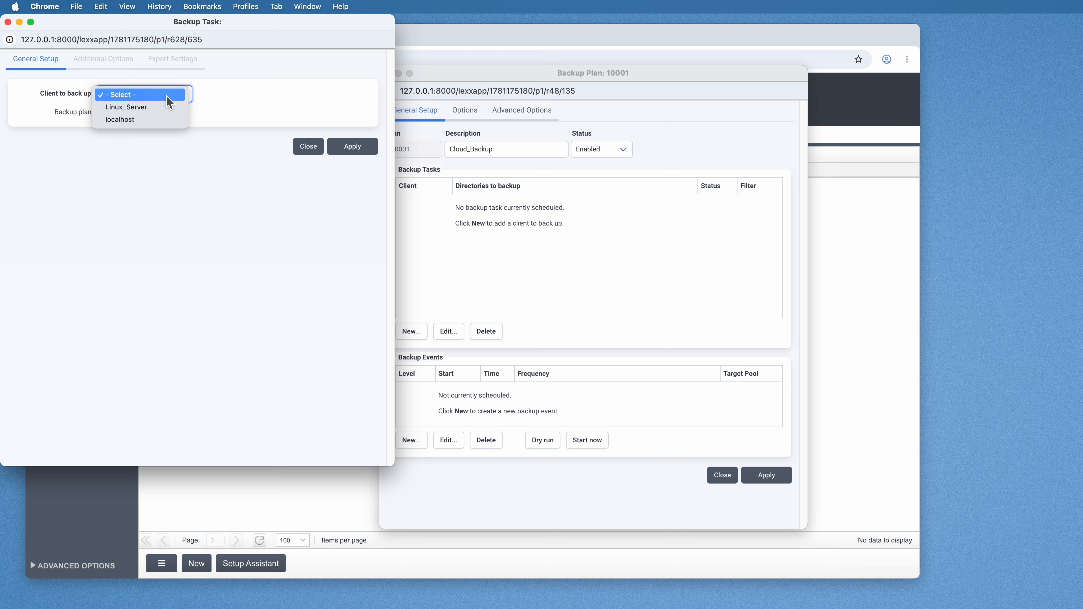
pyautogui.click(166, 121)
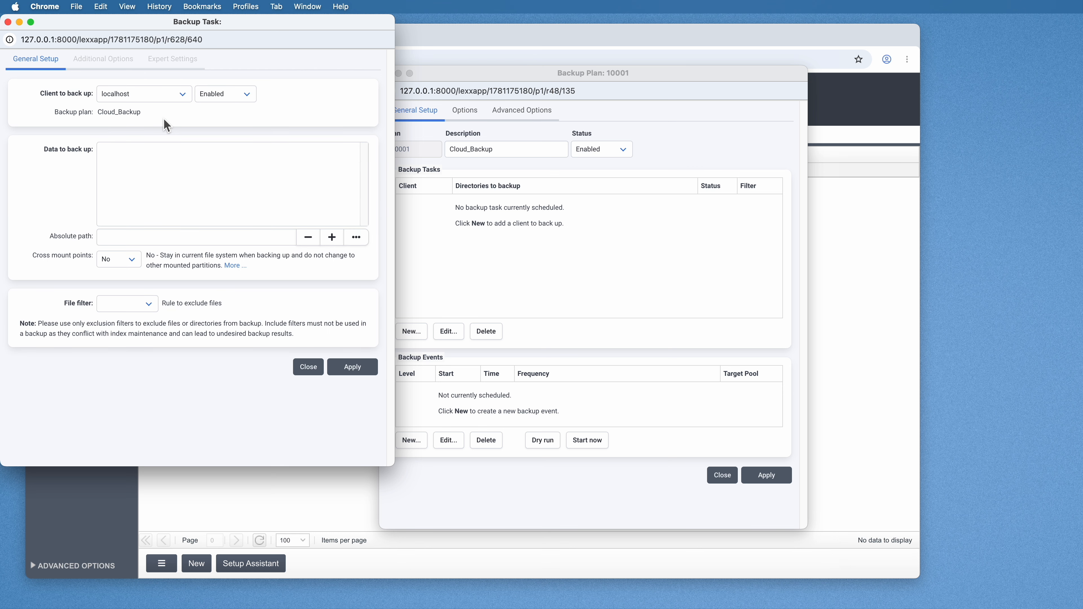
# Set the Sample_Backup_Data folder inside the home folder's Production Share as the data to back up and save the task
pyautogui.click(263, 206)
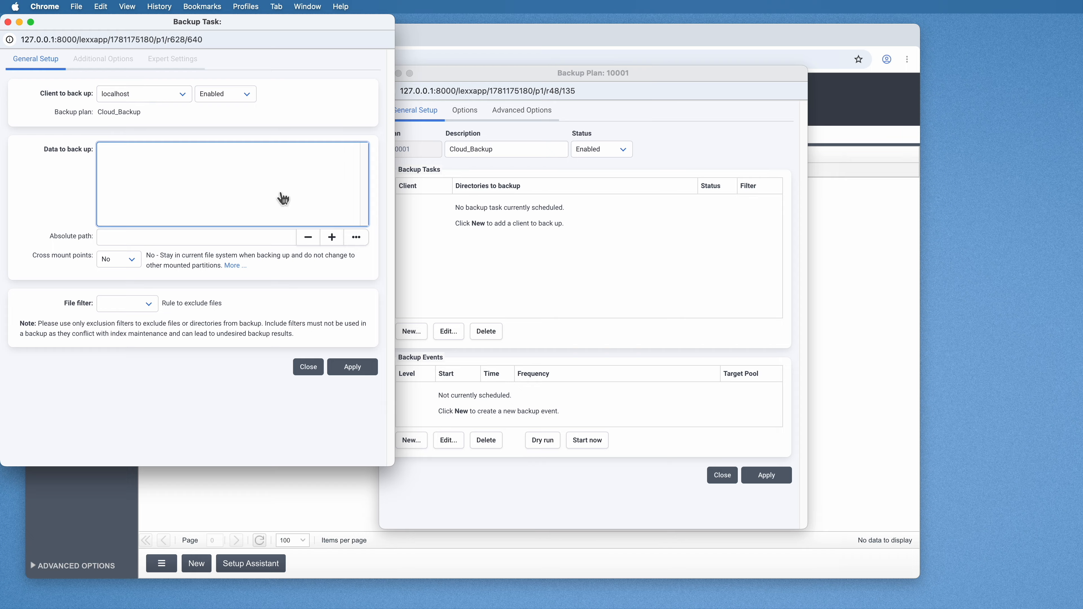
pyautogui.click(218, 237)
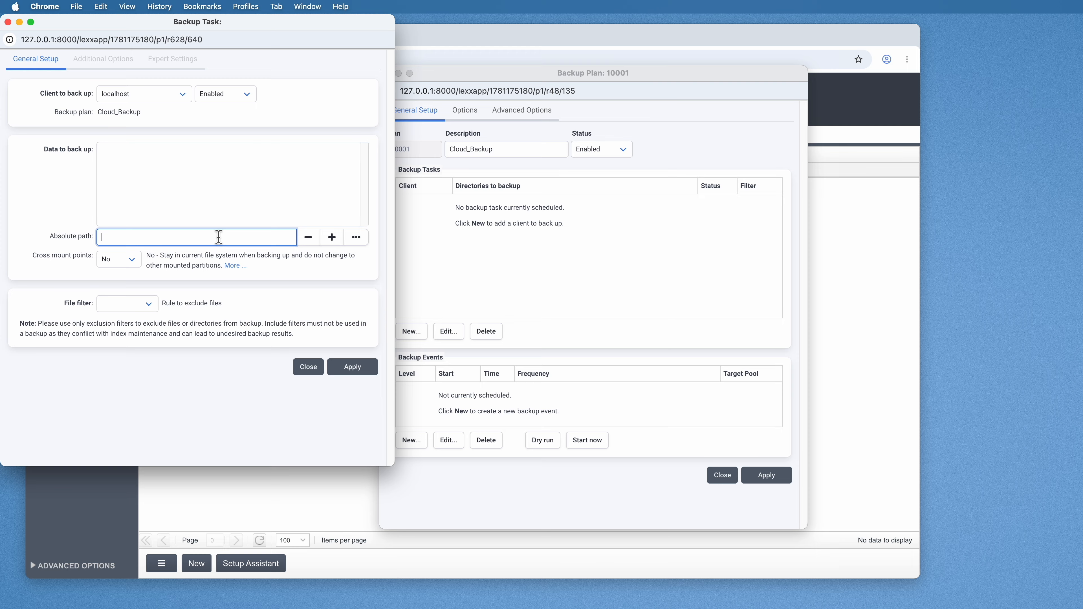
pyautogui.click(357, 238)
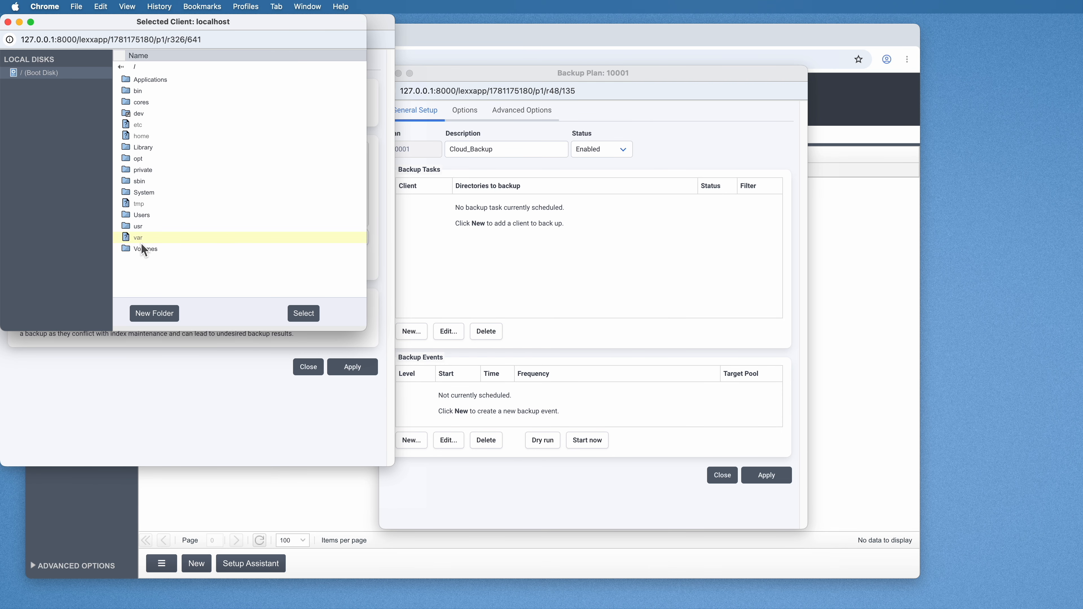
pyautogui.doubleClick(141, 214)
pyautogui.doubleClick(147, 92)
pyautogui.doubleClick(149, 239)
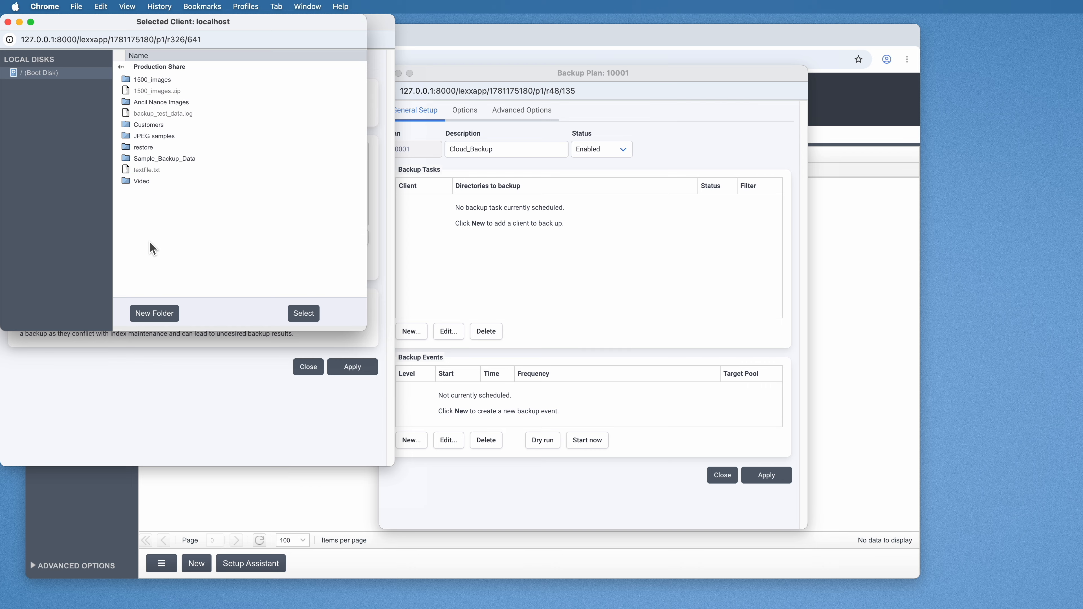
pyautogui.click(164, 163)
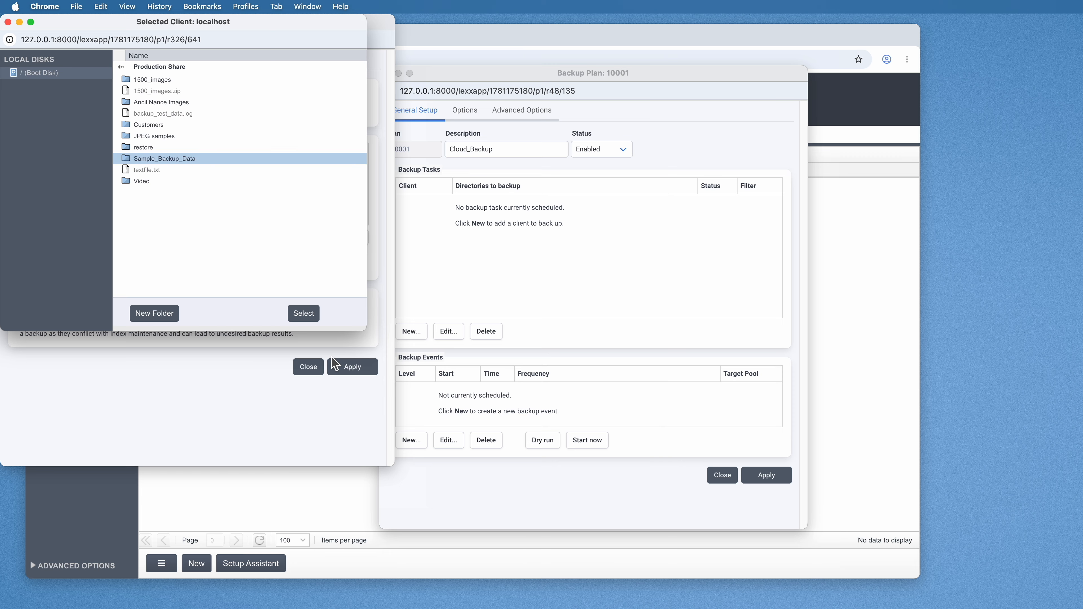
pyautogui.click(303, 315)
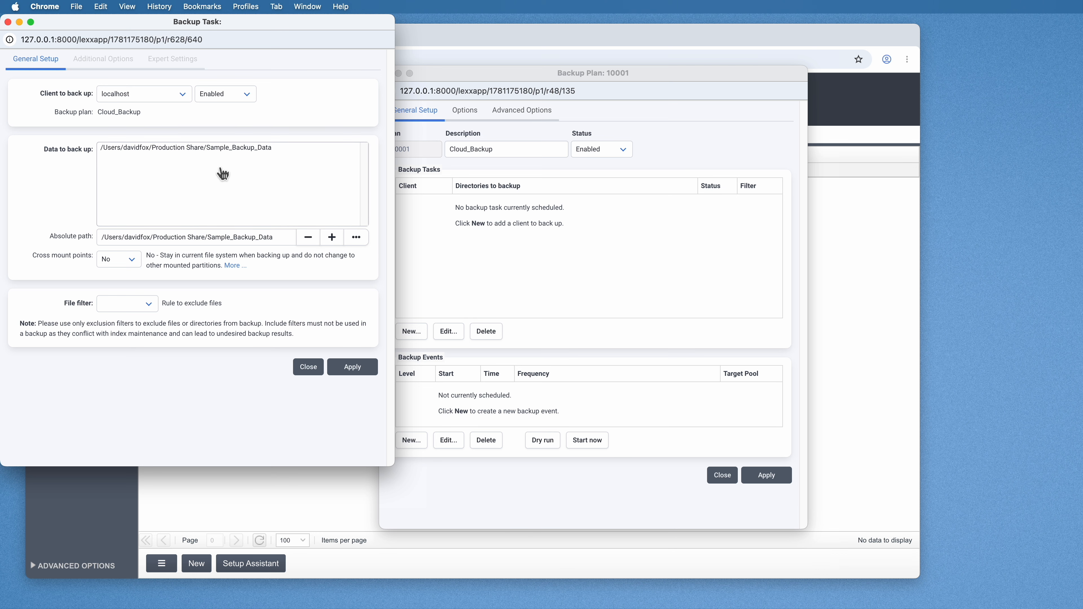
pyautogui.click(198, 153)
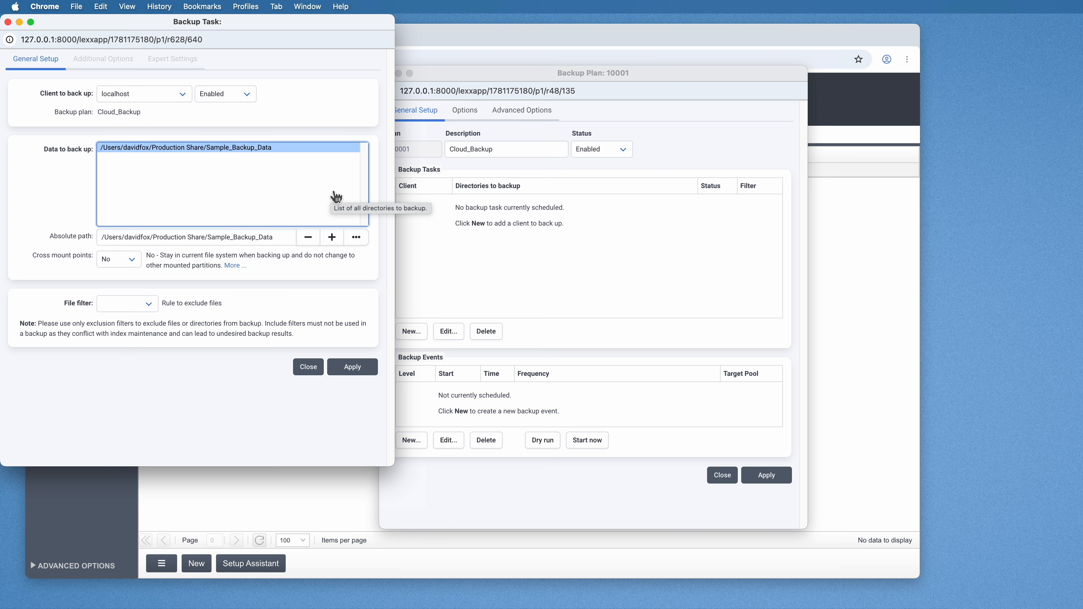
pyautogui.click(361, 377)
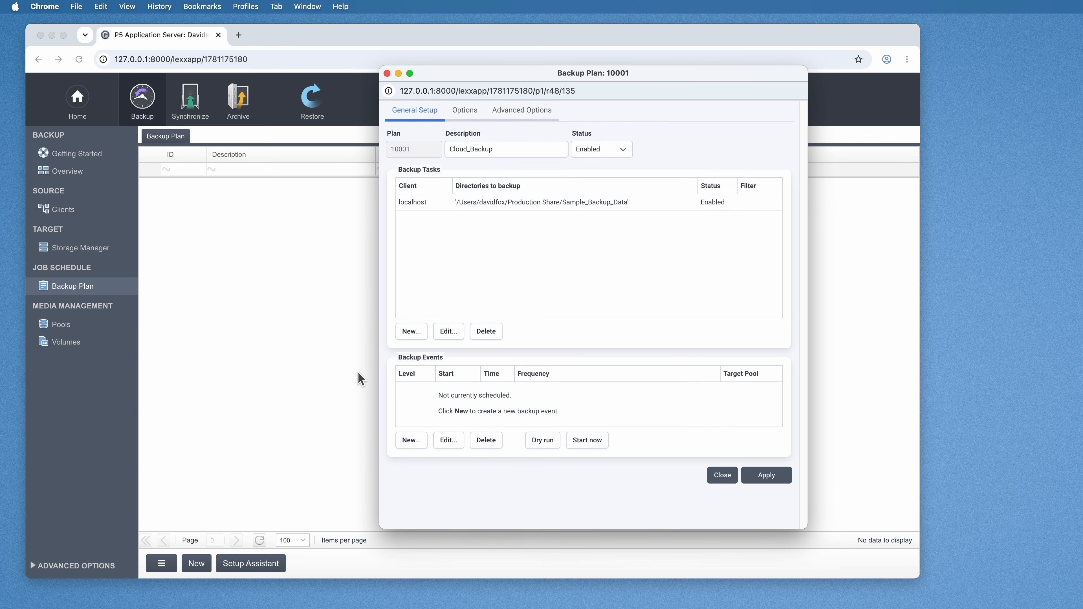
pyautogui.click(416, 337)
pyautogui.click(138, 95)
pyautogui.click(145, 108)
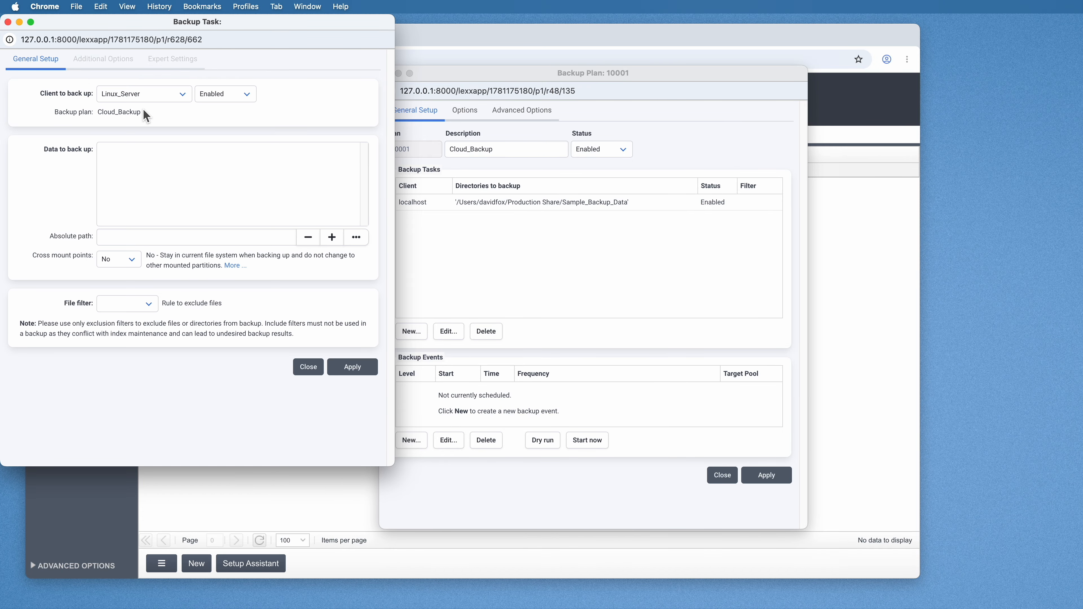
pyautogui.click(356, 237)
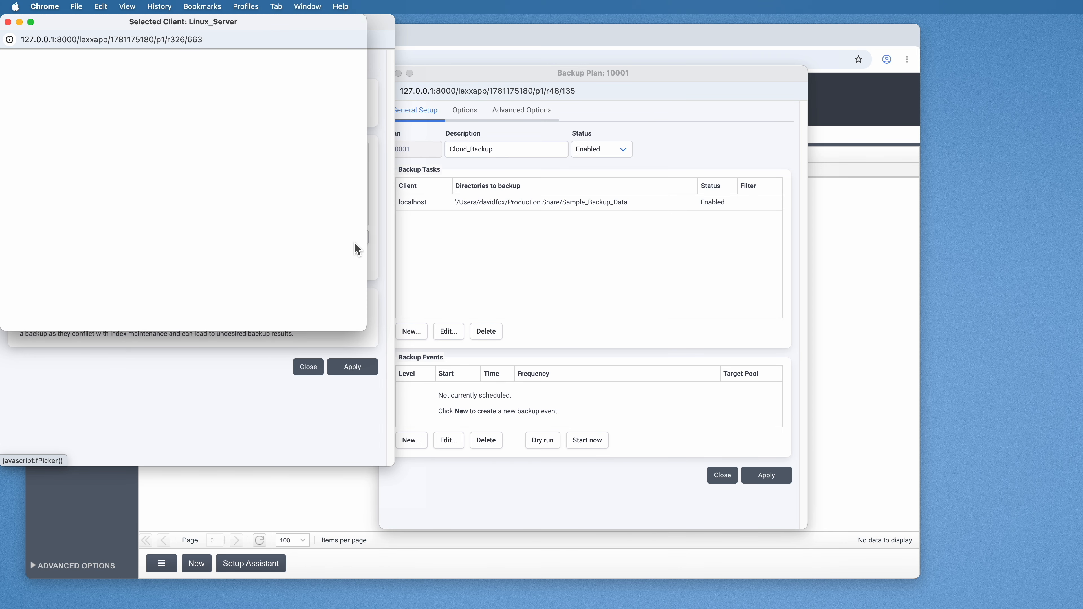
pyautogui.click(156, 113)
pyautogui.doubleClick(155, 114)
pyautogui.click(166, 137)
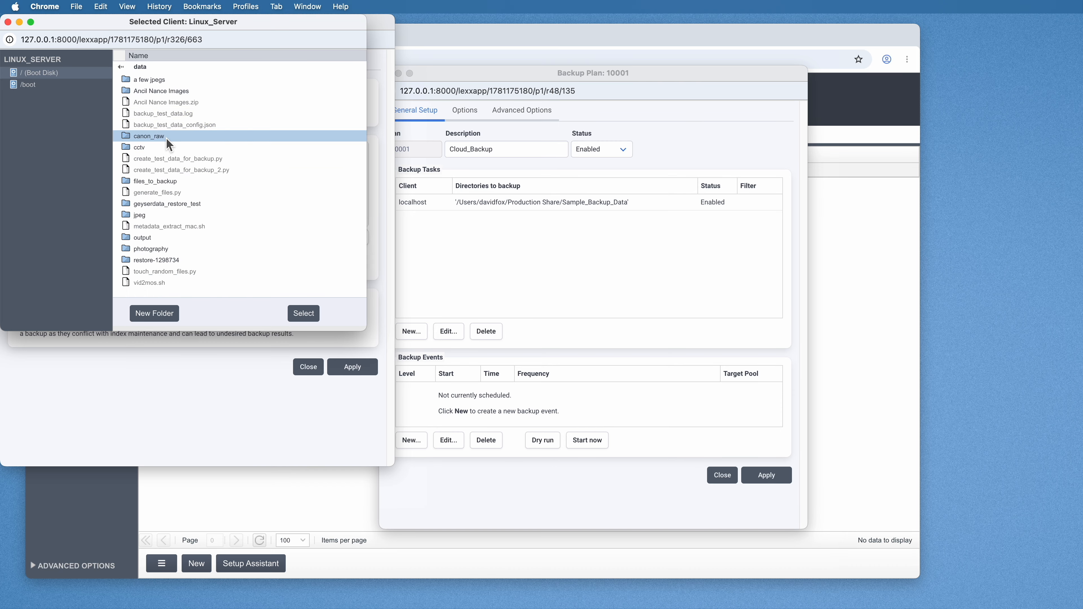
pyautogui.click(303, 314)
pyautogui.click(186, 176)
pyautogui.click(308, 366)
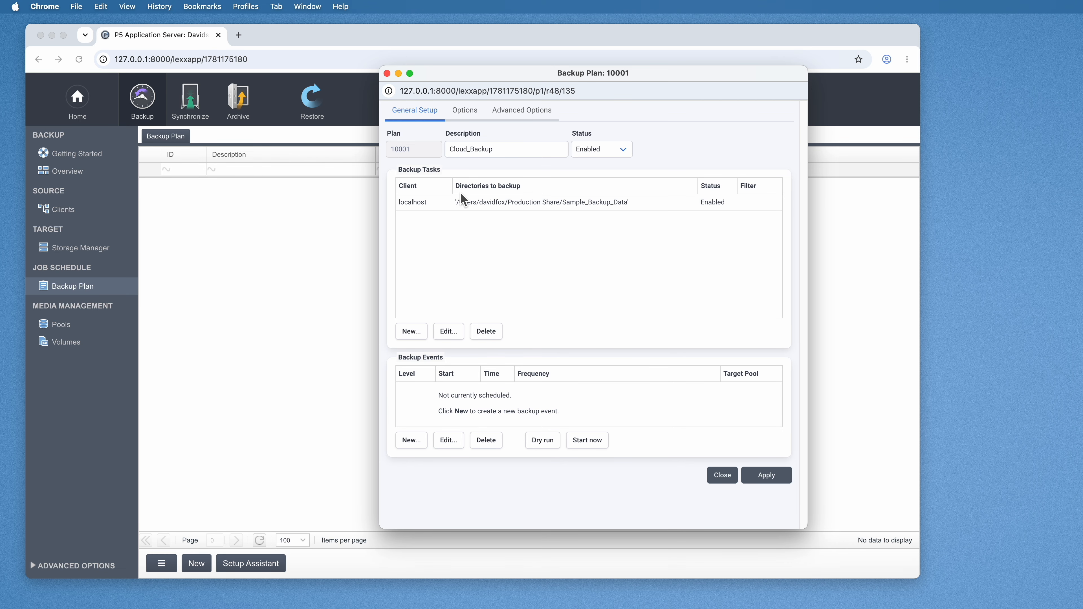
# Start a new backup event in the Cloud_Backup plan and set its frequency to Daily, running every 1 day
pyautogui.click(422, 203)
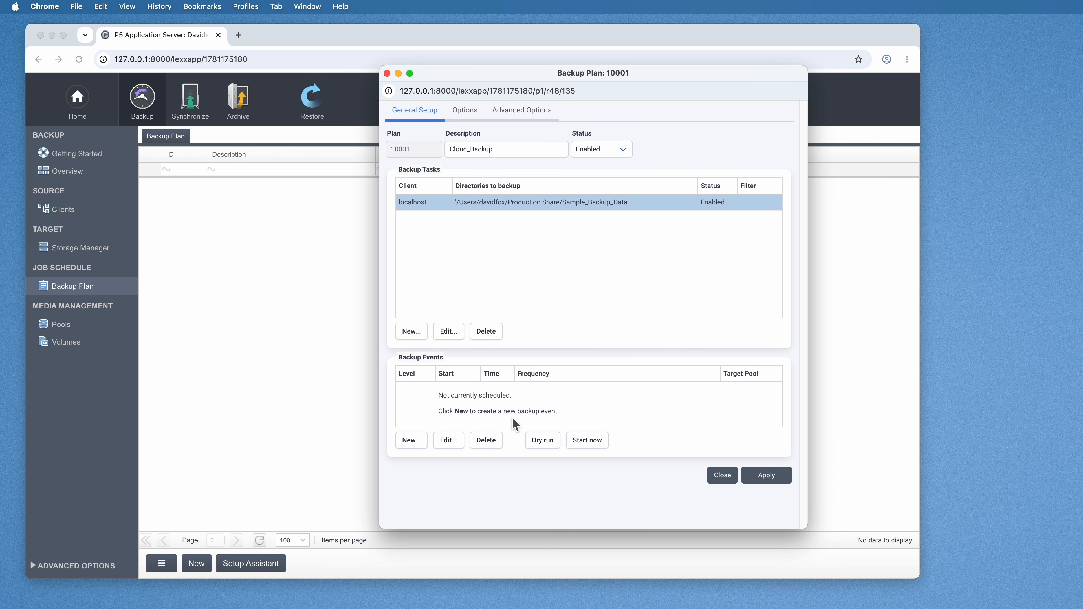
pyautogui.click(412, 440)
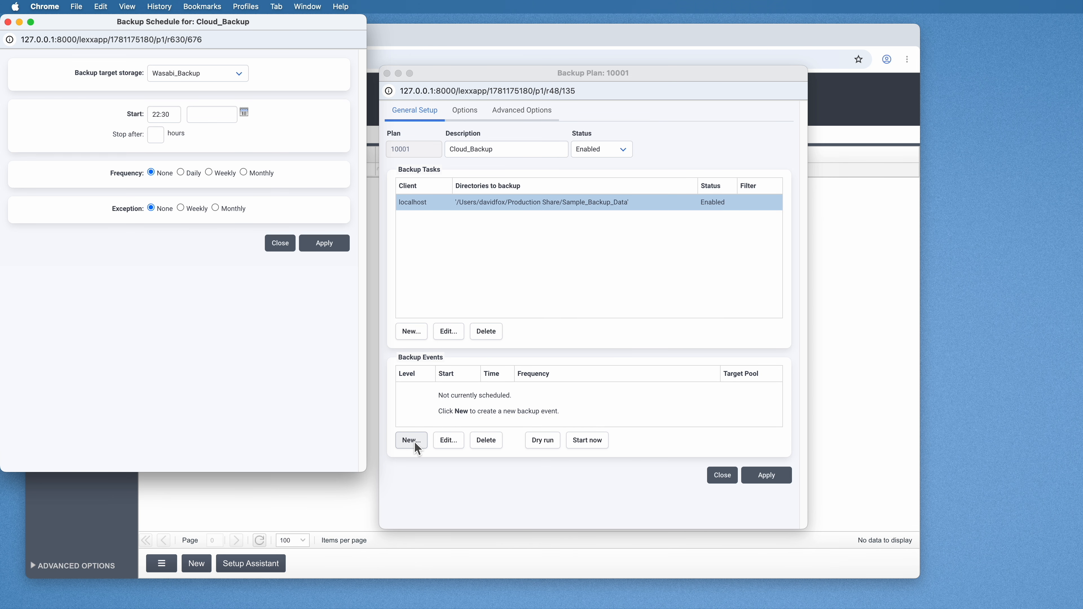
pyautogui.click(181, 173)
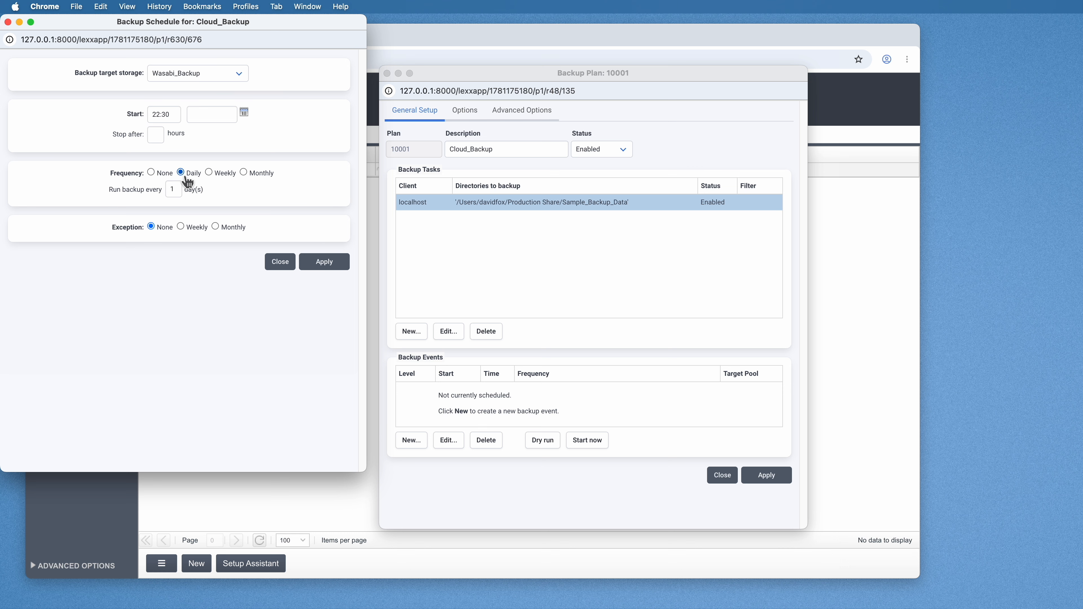
pyautogui.click(210, 173)
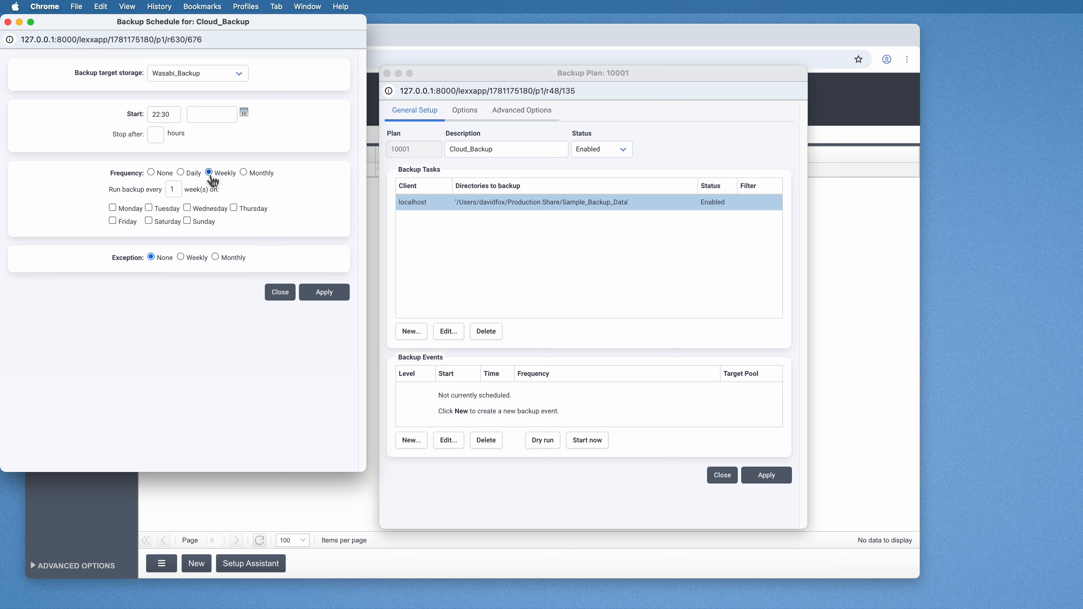
pyautogui.click(250, 176)
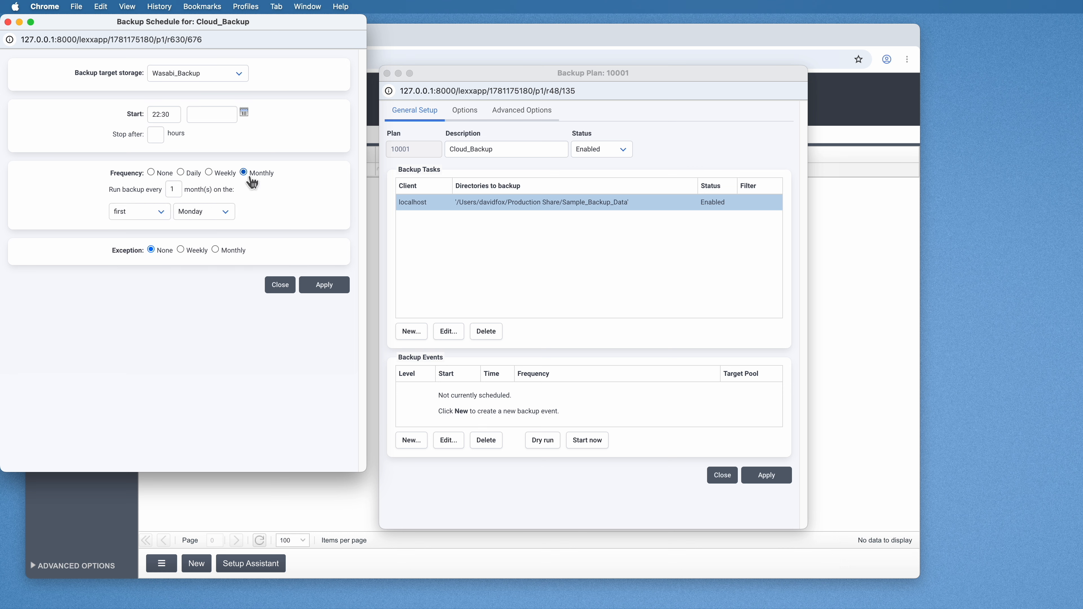
pyautogui.click(184, 175)
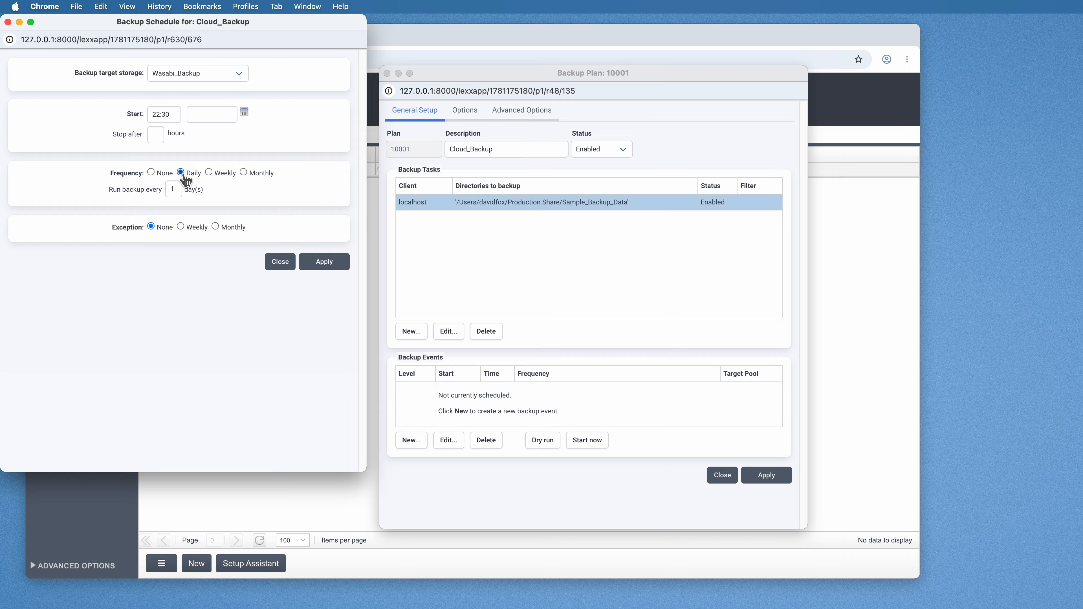
# Keep Wasabi_Backup as the event's target storage with a 22:30 start, and save the event and the backup plan
pyautogui.click(169, 114)
pyautogui.click(247, 79)
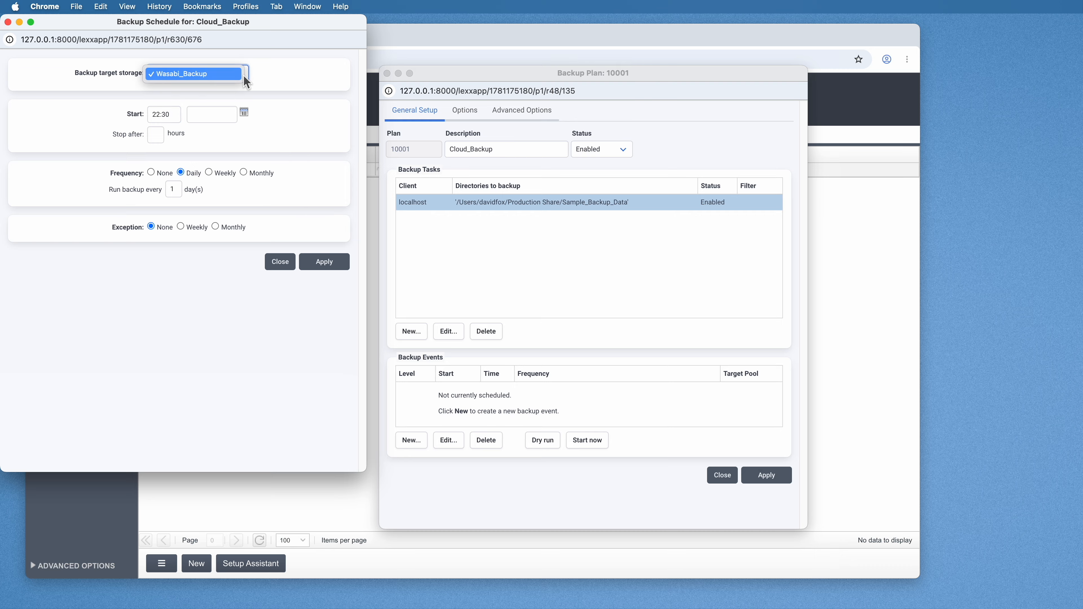
pyautogui.click(234, 78)
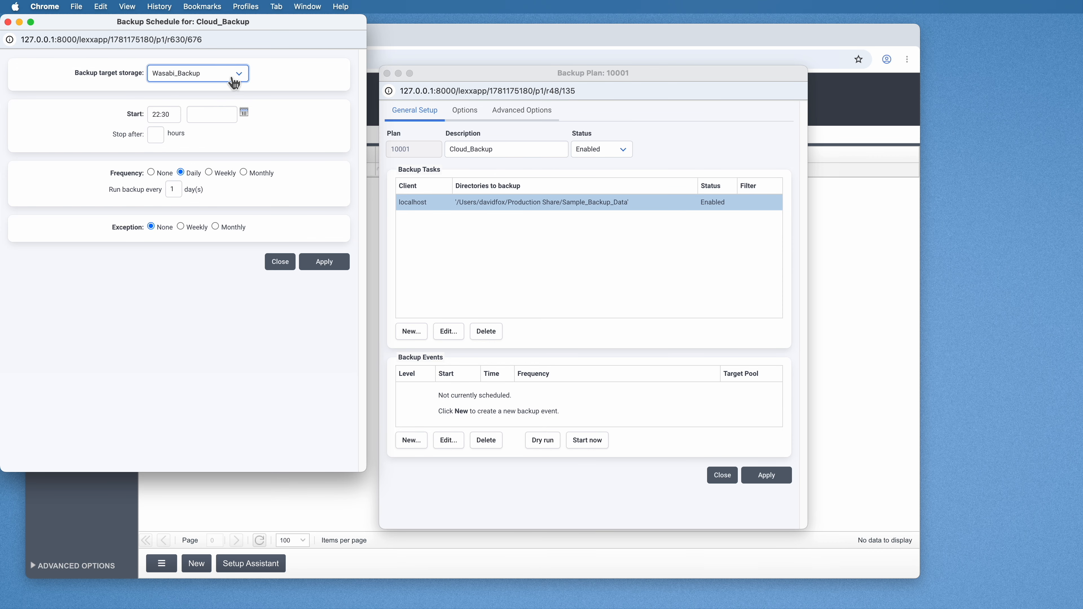
pyautogui.moveTo(81, 23); pyautogui.dragTo(573, 102)
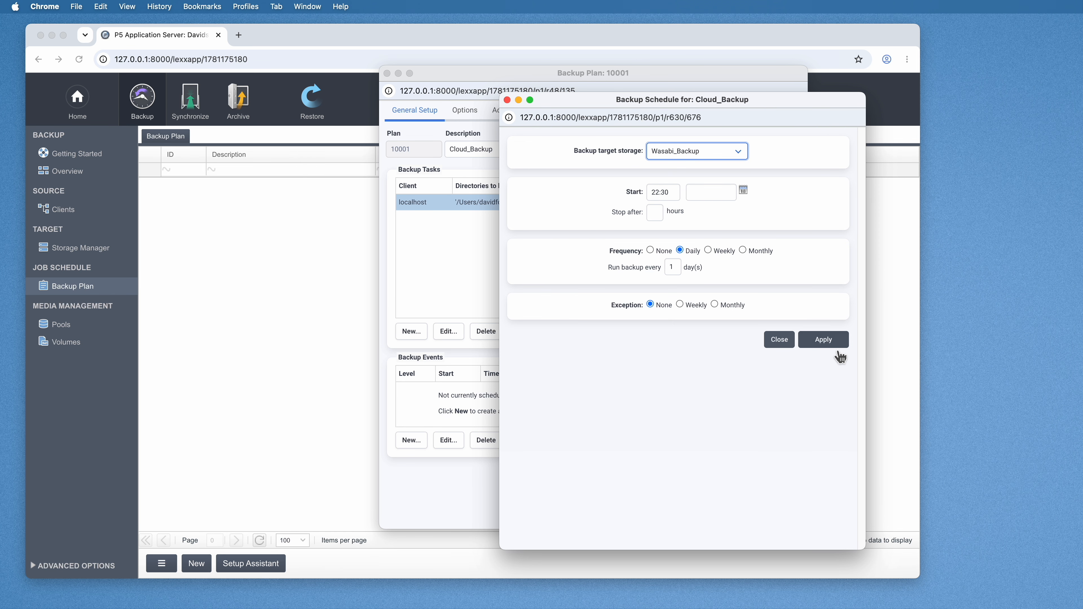
pyautogui.click(834, 347)
pyautogui.click(783, 478)
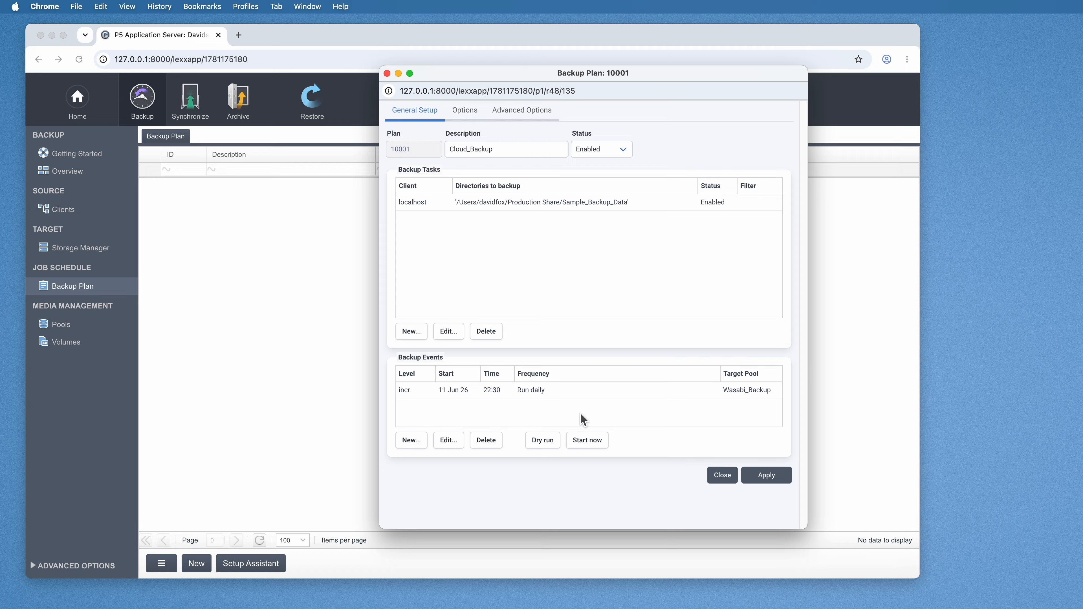
# Start the daily backup event immediately for all listed clients with backup size 0 (unlimited)
pyautogui.click(581, 396)
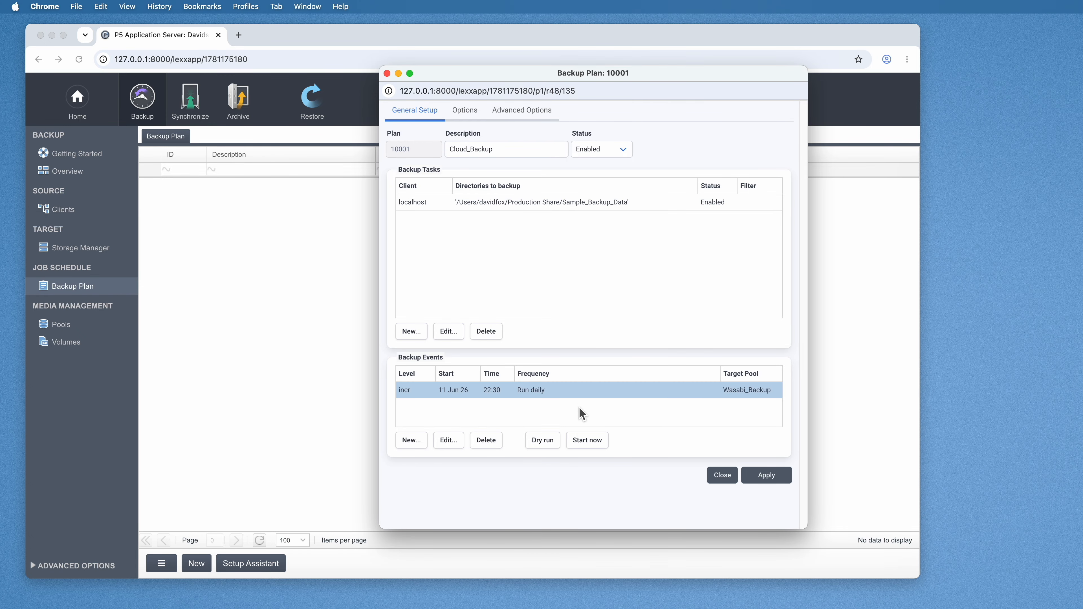
pyautogui.click(588, 443)
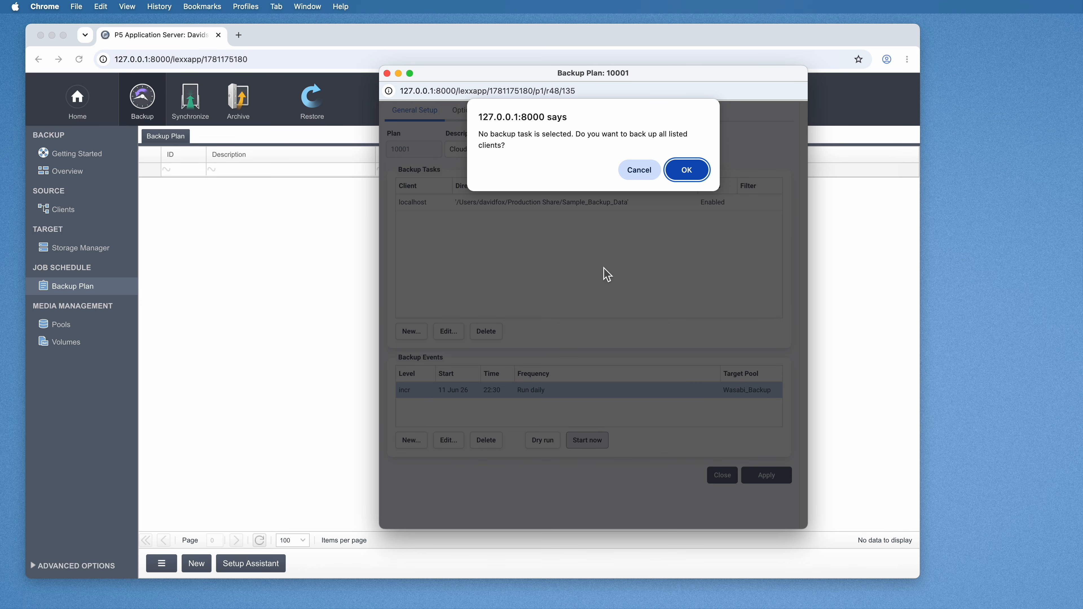
pyautogui.click(691, 172)
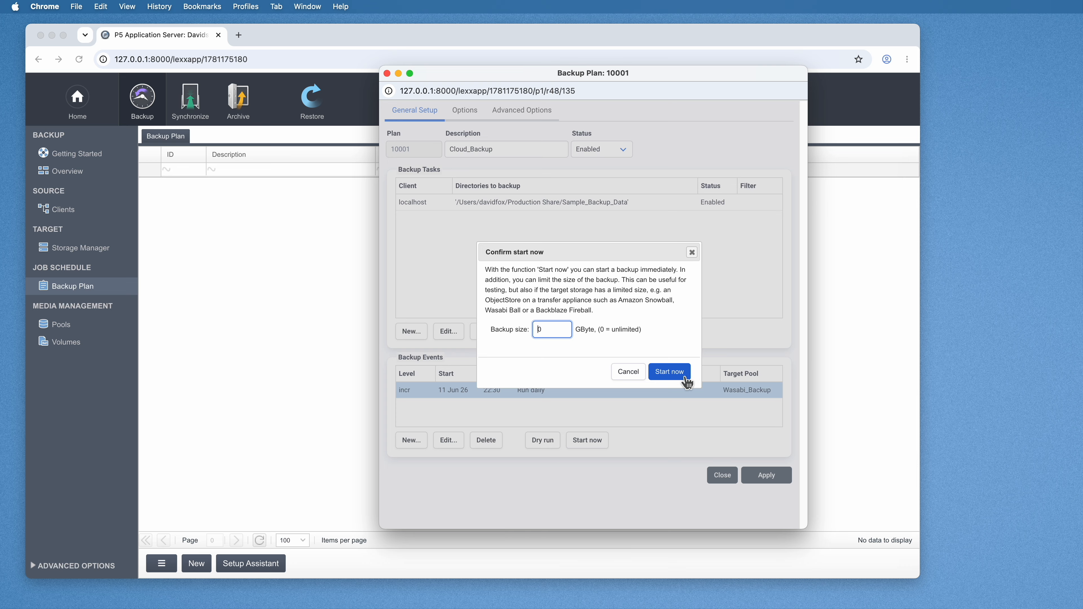
pyautogui.click(670, 372)
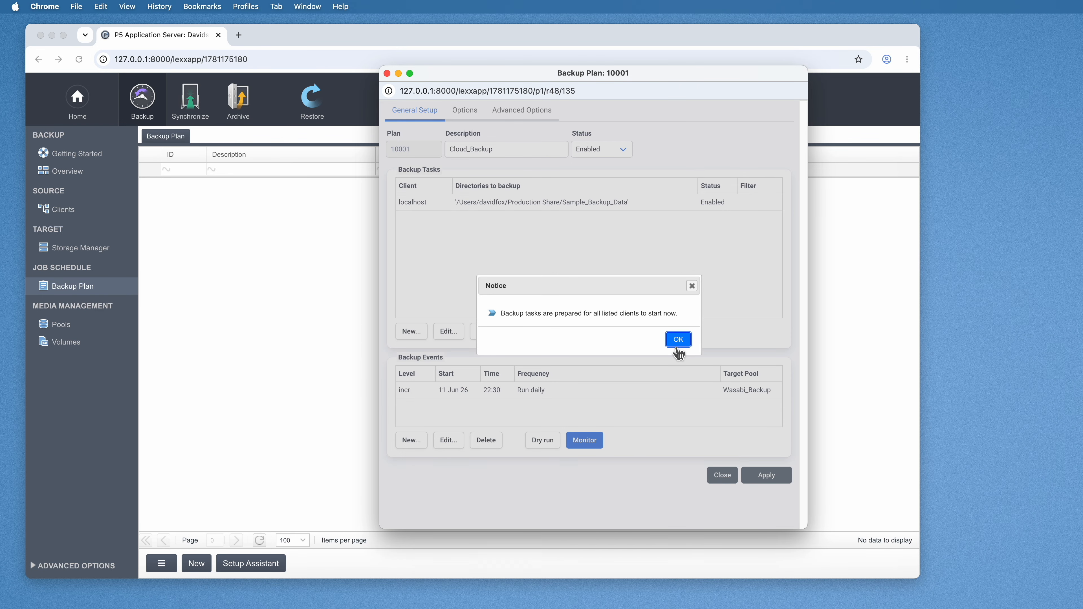
pyautogui.click(679, 339)
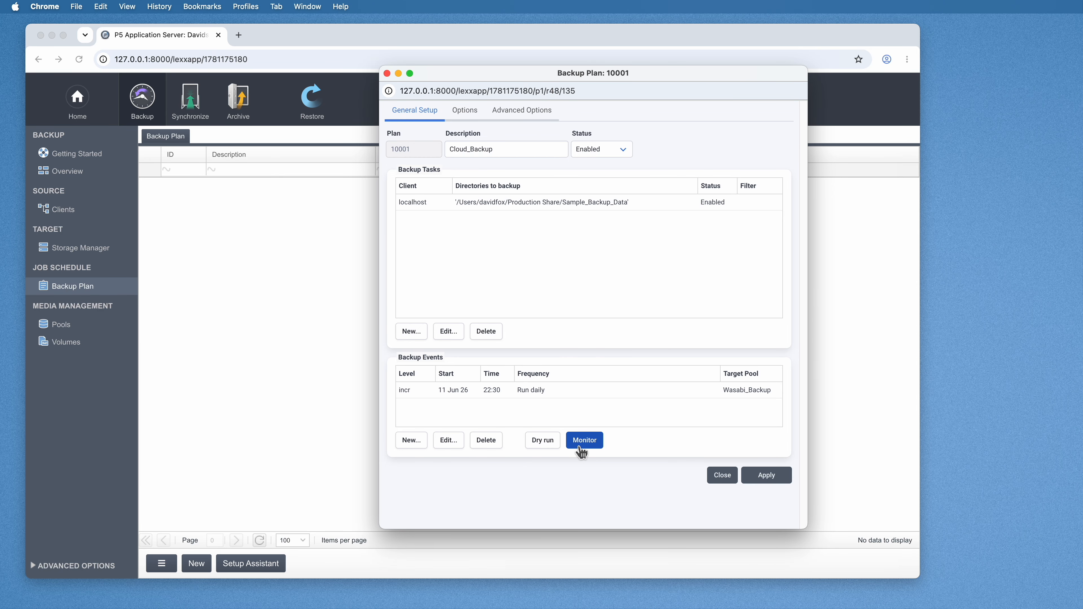
# Monitor the running Cloud_Backup job in an enlarged Job Monitor window and expand its progress details
pyautogui.click(583, 446)
pyautogui.moveTo(164, 28)
pyautogui.mouseDown()
pyautogui.moveTo(420, 128)
pyautogui.moveTo(546, 132)
pyautogui.moveTo(512, 95)
pyautogui.mouseUp()
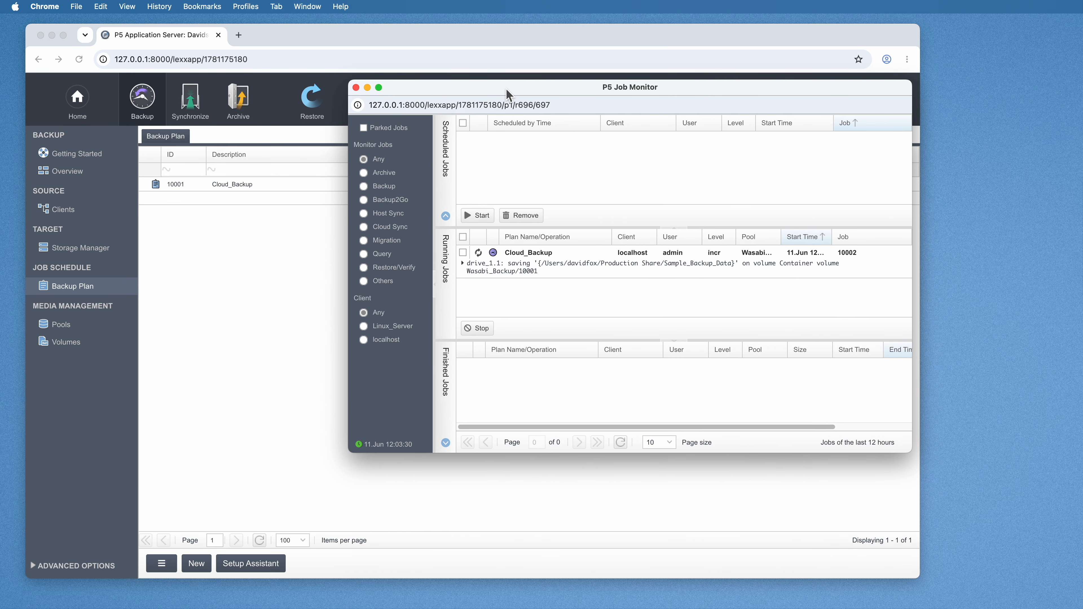
pyautogui.moveTo(913, 454); pyautogui.dragTo(993, 590)
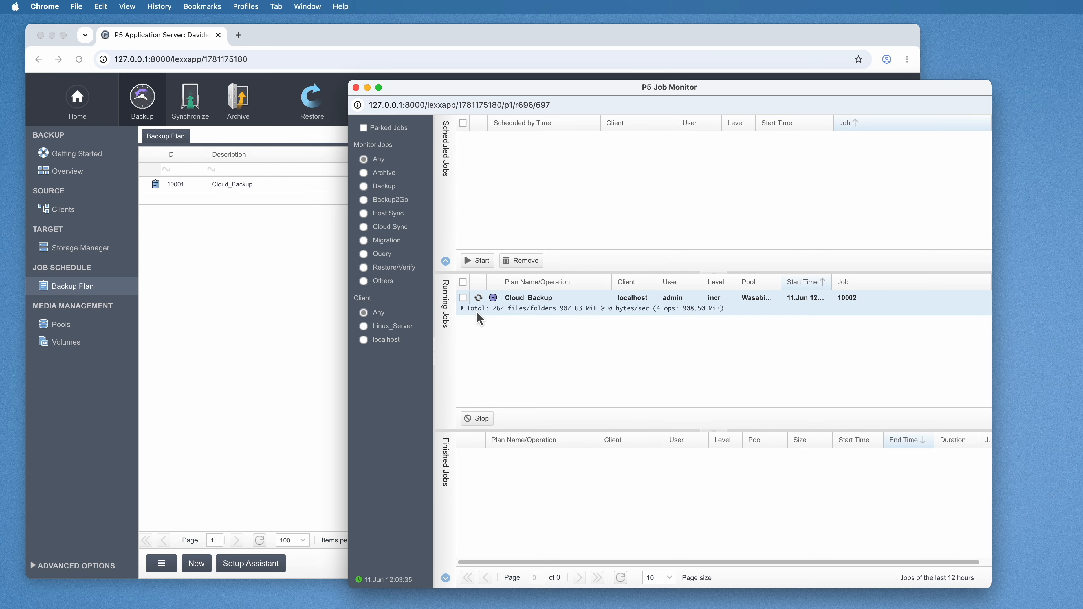
pyautogui.click(463, 309)
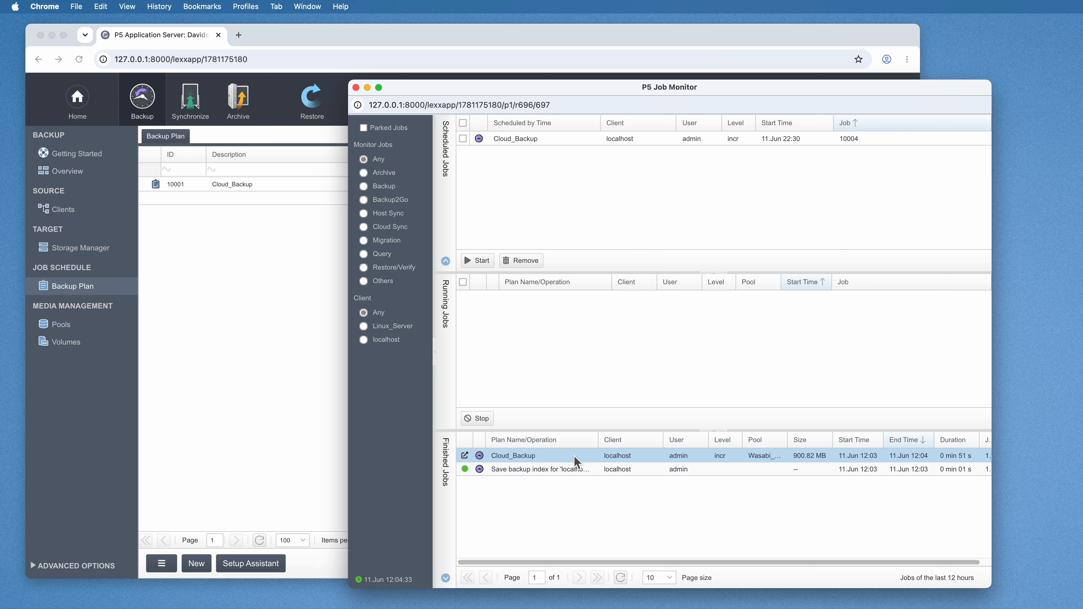
# Examine the finished Cloud_Backup job's protocol, including its drive and volume entries, and check the scheduled Cloud_Backup job
pyautogui.doubleClick(529, 458)
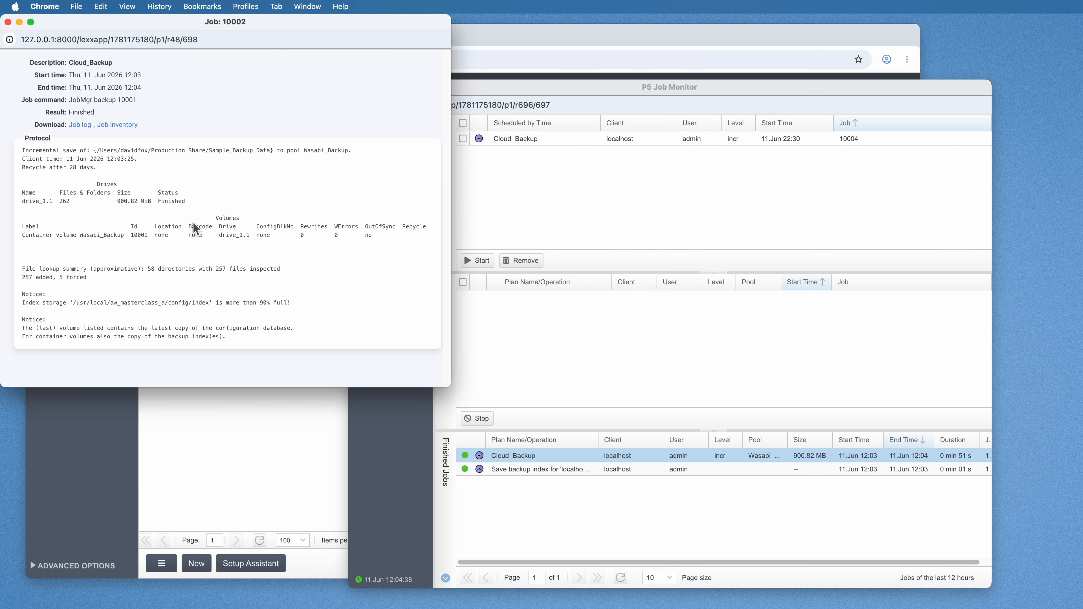
pyautogui.moveTo(57, 201); pyautogui.dragTo(226, 206)
pyautogui.moveTo(23, 235); pyautogui.dragTo(410, 242)
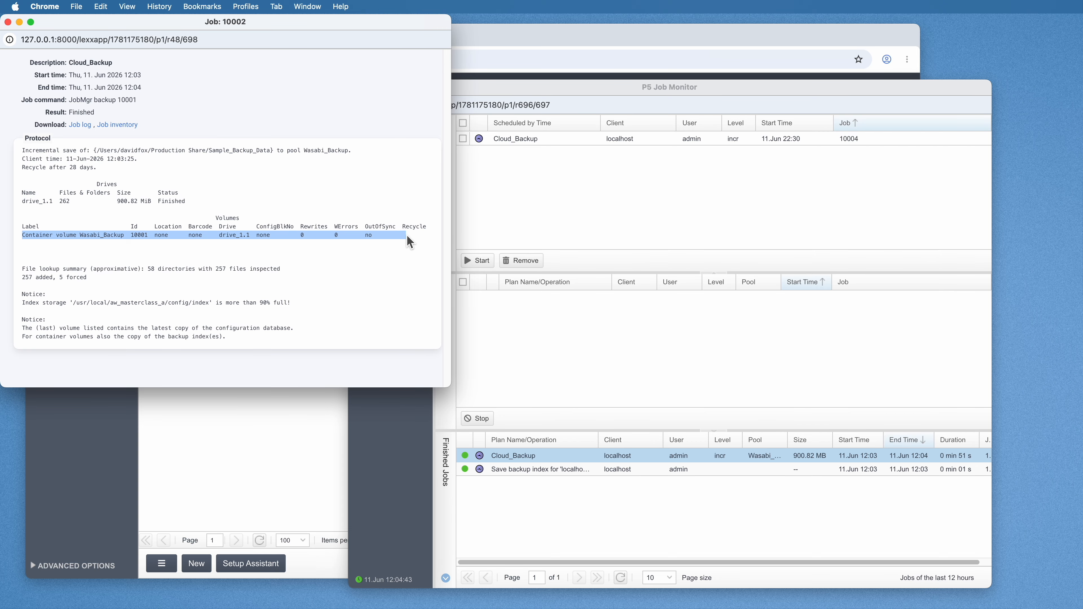
pyautogui.click(8, 22)
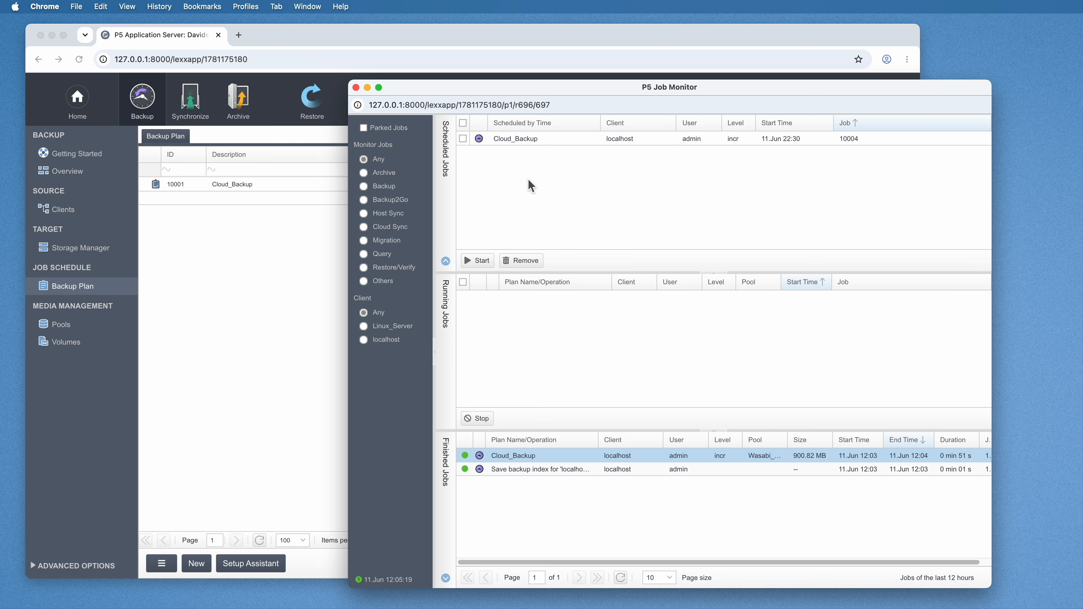
pyautogui.click(548, 143)
# Browse the localhost backup index for restoring, down to the Sample_Backup_Data folder in the home folder's Production Share
pyautogui.click(347, 43)
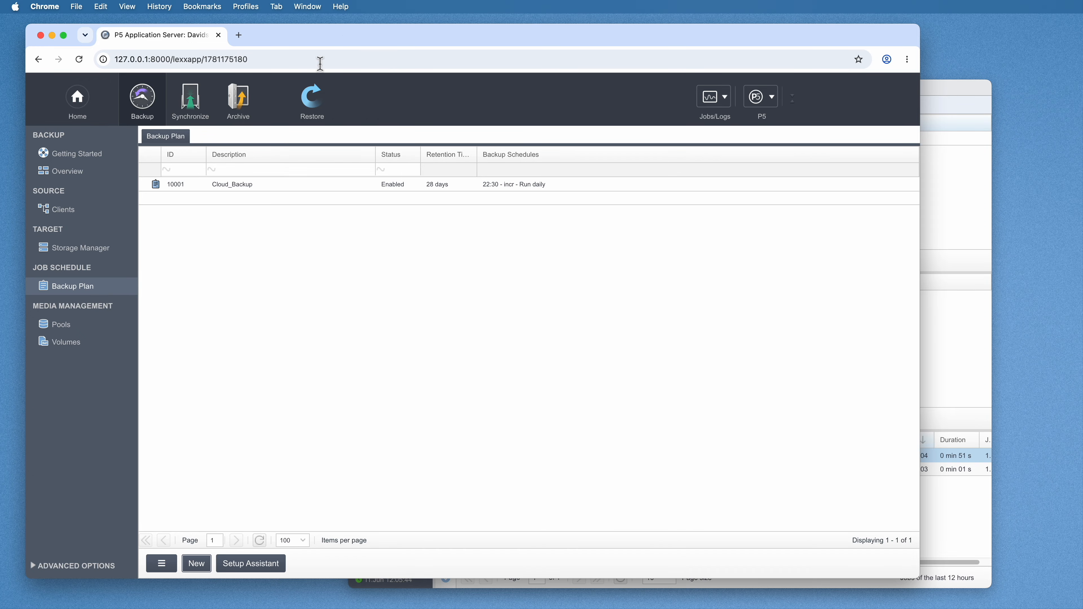
pyautogui.click(313, 115)
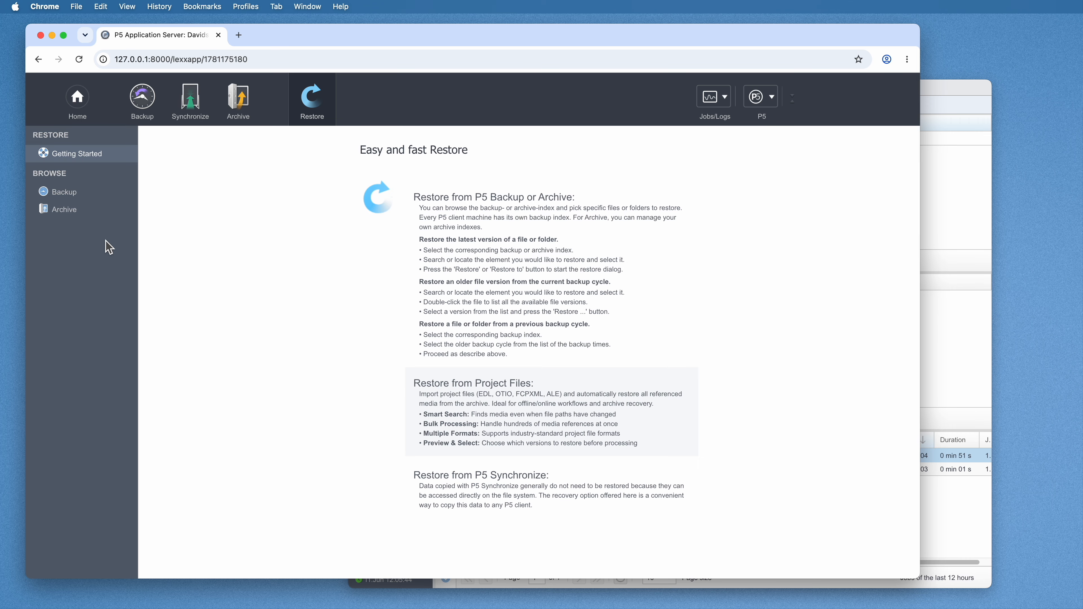
pyautogui.click(73, 199)
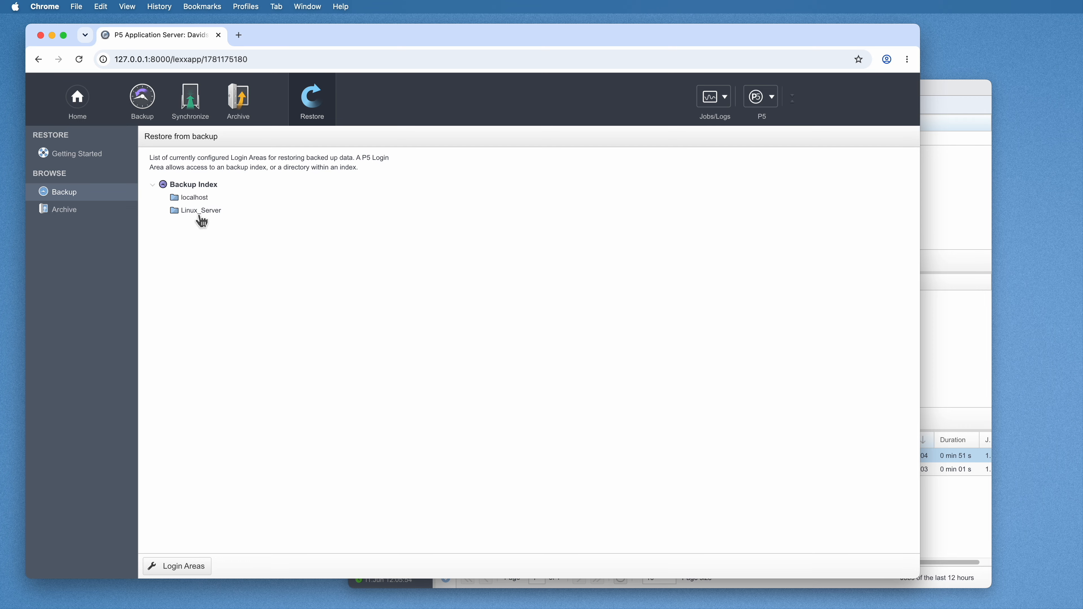
pyautogui.click(197, 204)
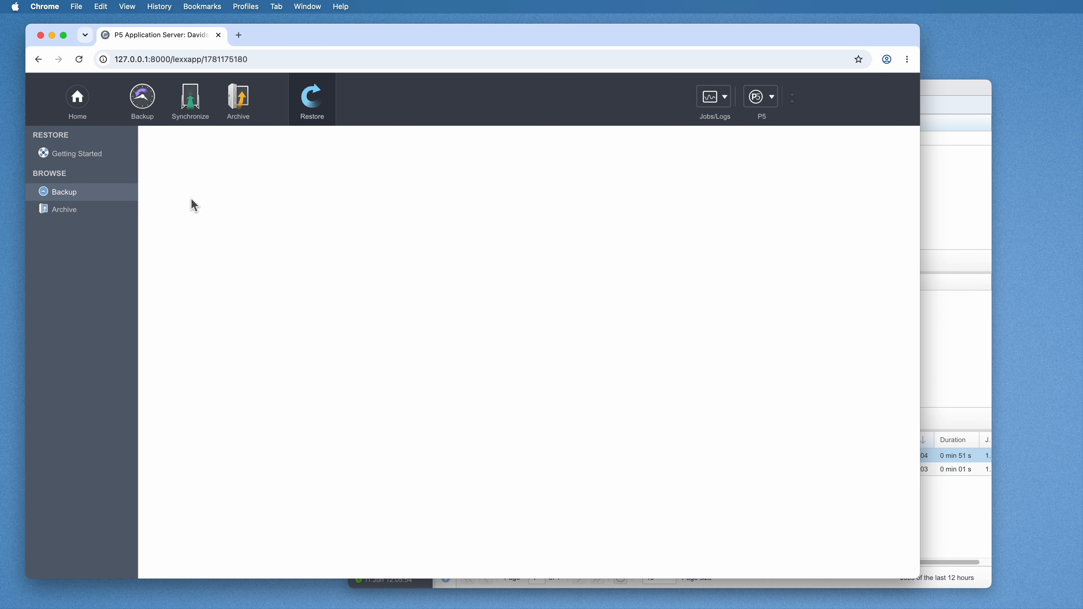
pyautogui.doubleClick(179, 189)
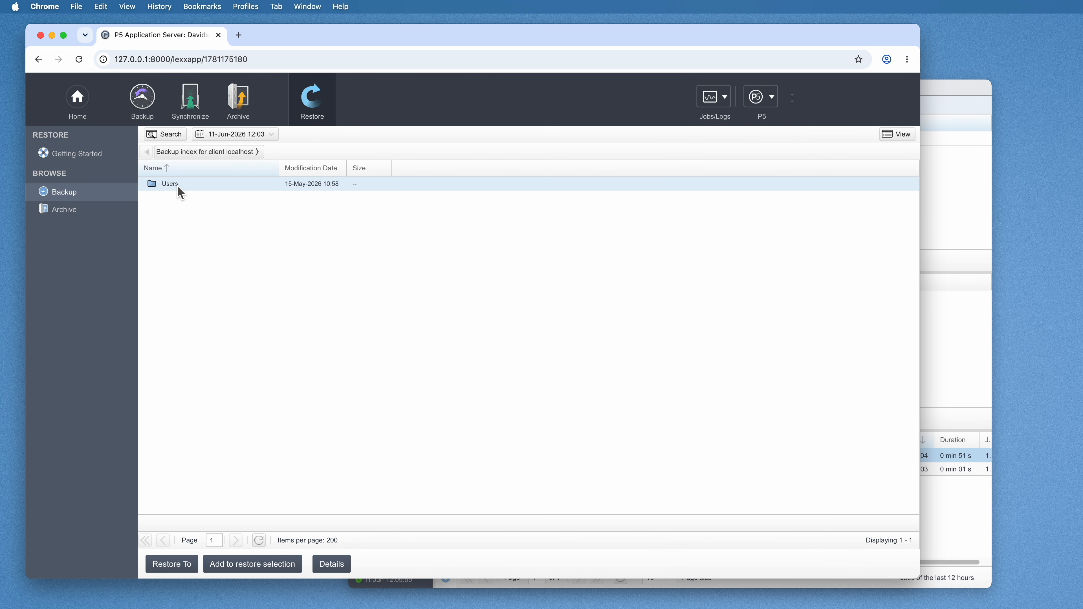
pyautogui.click(200, 193)
pyautogui.doubleClick(201, 192)
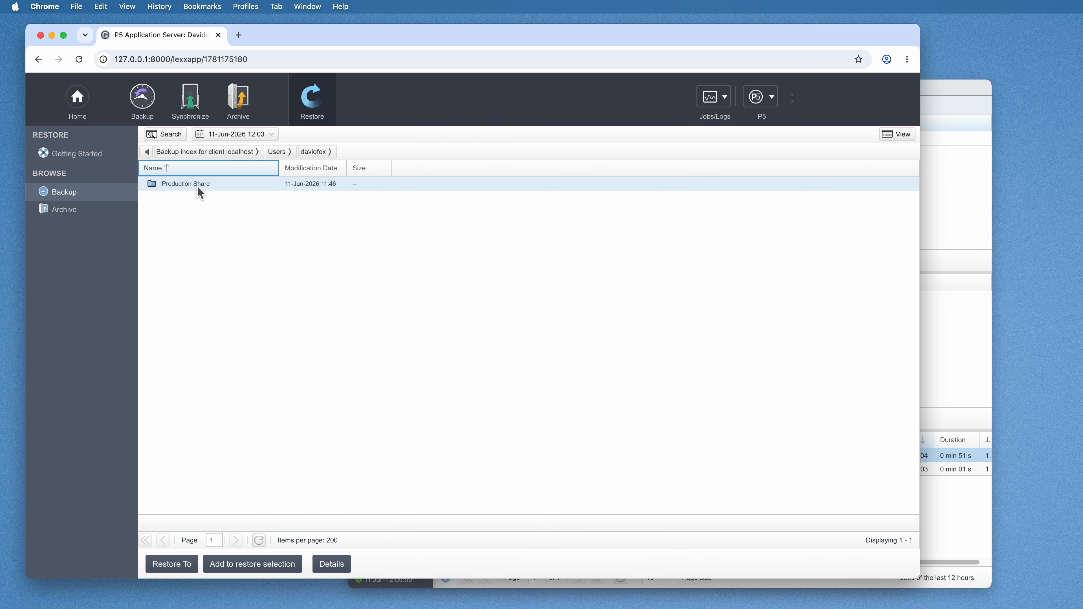
pyautogui.doubleClick(213, 188)
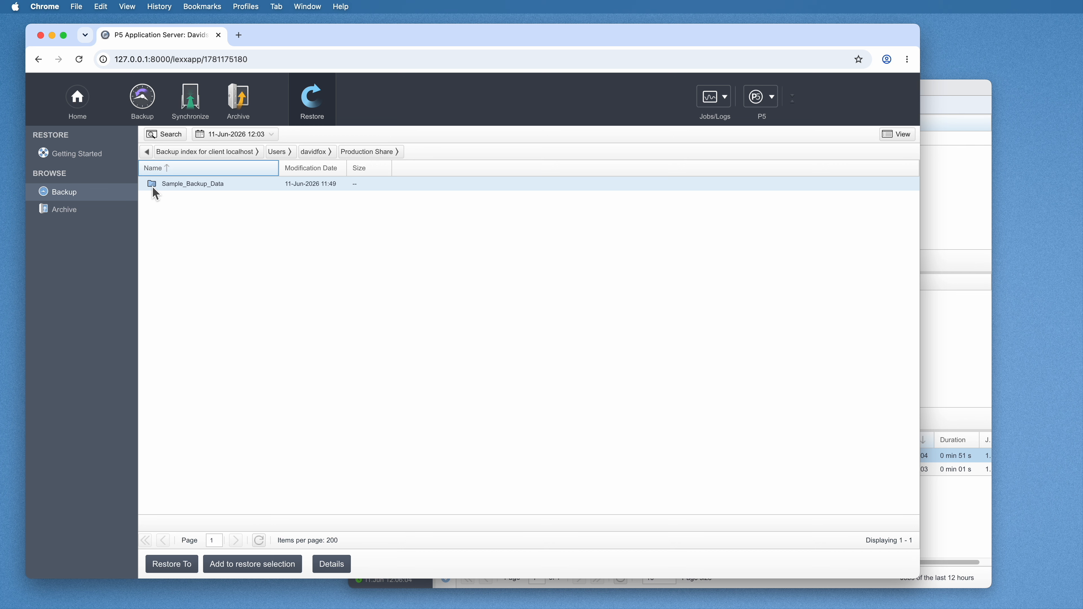
pyautogui.doubleClick(194, 188)
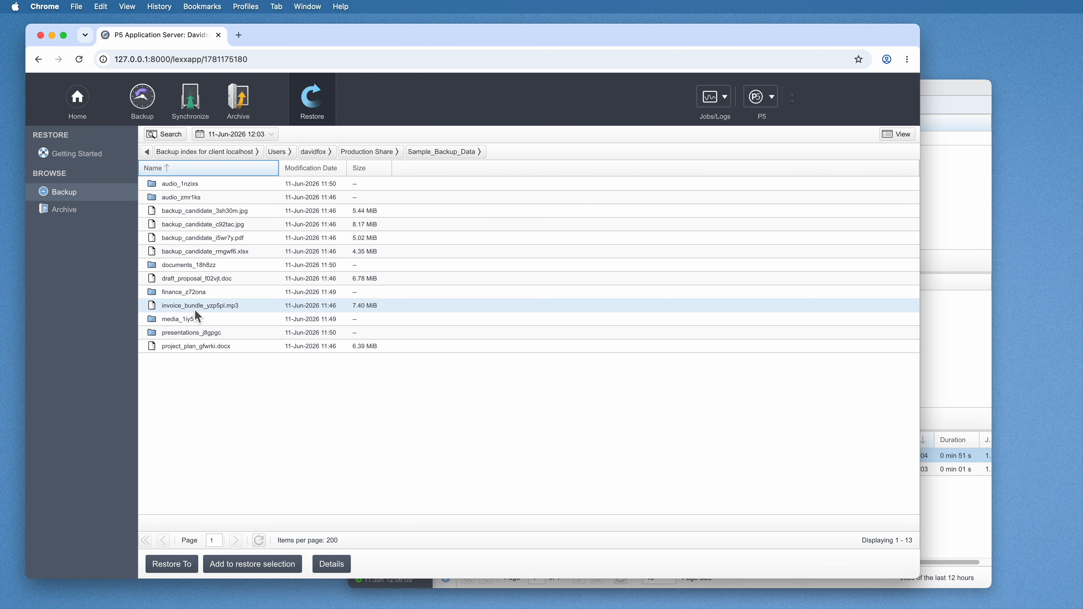
# Look through the backed-up documents_18h8zz folder and its presentations_5ih2i7 subfolder, and return to Sample_Backup_Data
pyautogui.doubleClick(195, 268)
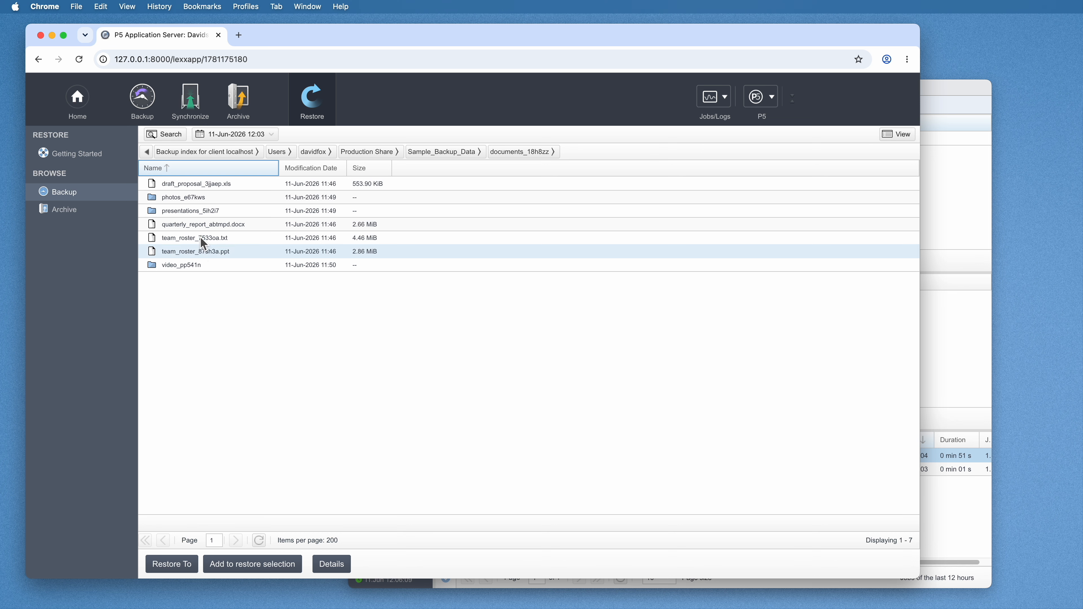
pyautogui.doubleClick(198, 211)
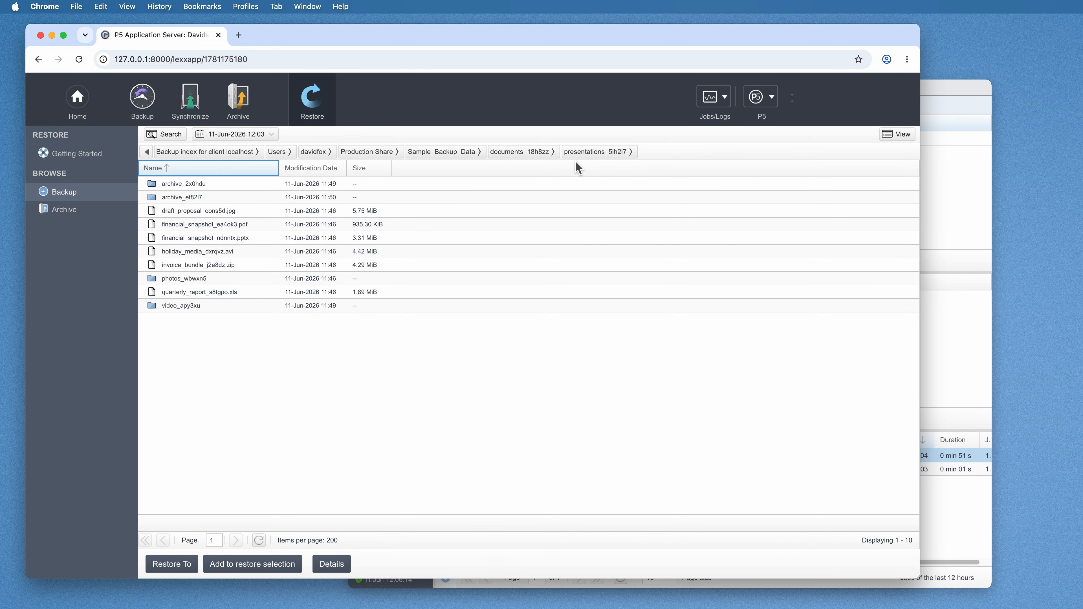
pyautogui.click(449, 159)
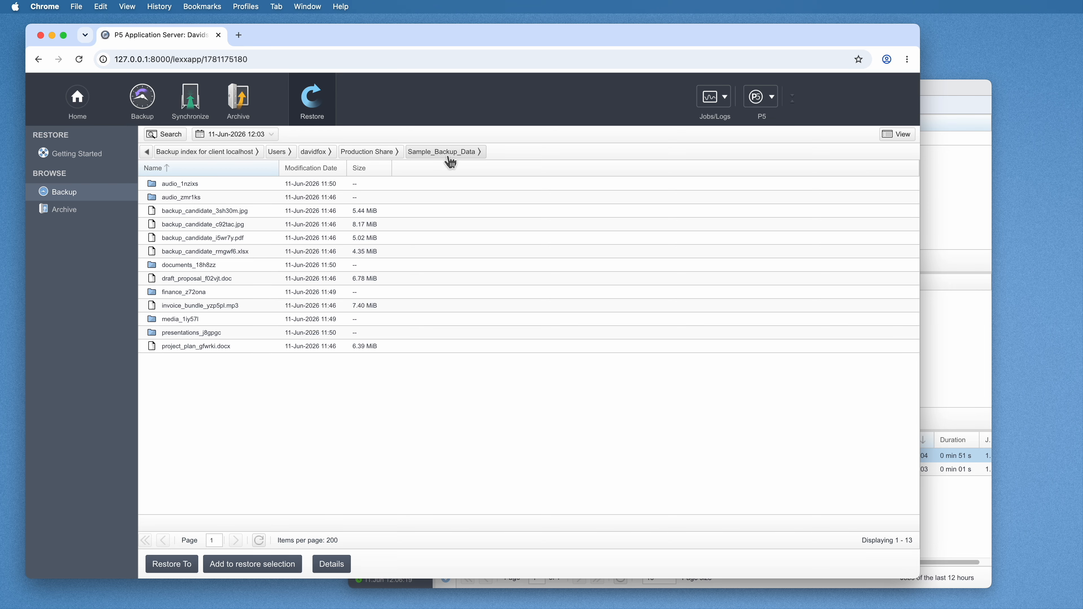
# Check the backup versions of backup_candidate_3sh30m.jpg with the full volume name readable, and close the version details
pyautogui.doubleClick(242, 215)
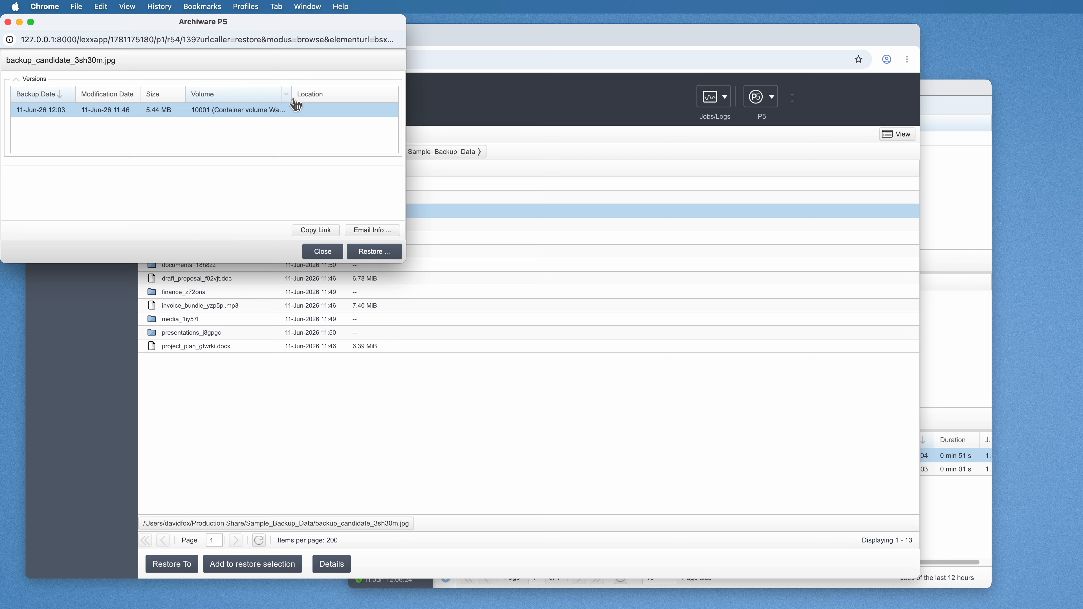
pyautogui.moveTo(291, 95); pyautogui.dragTo(335, 99)
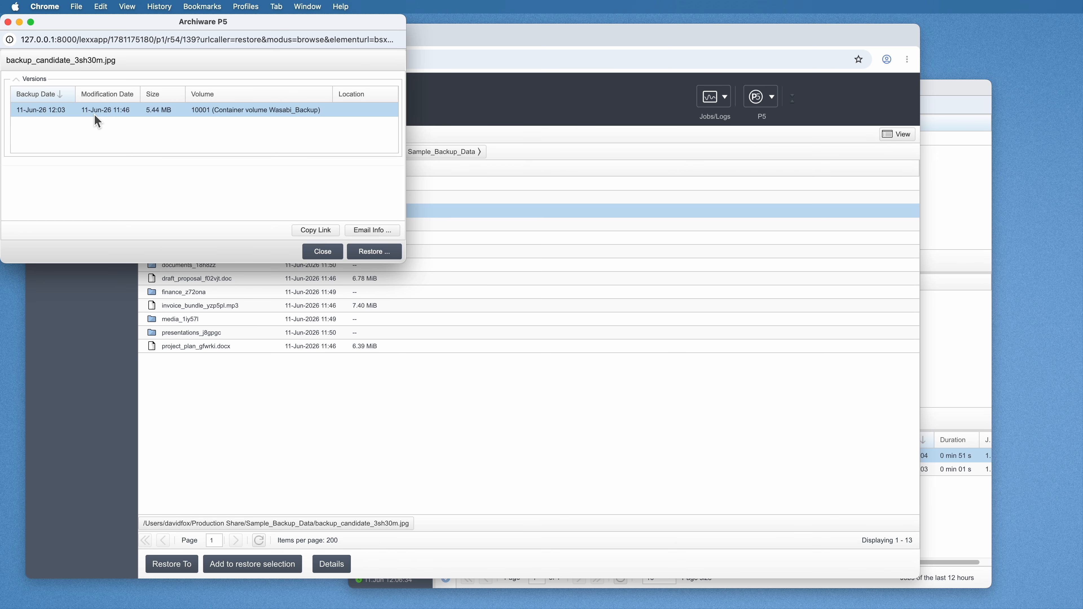
pyautogui.click(323, 251)
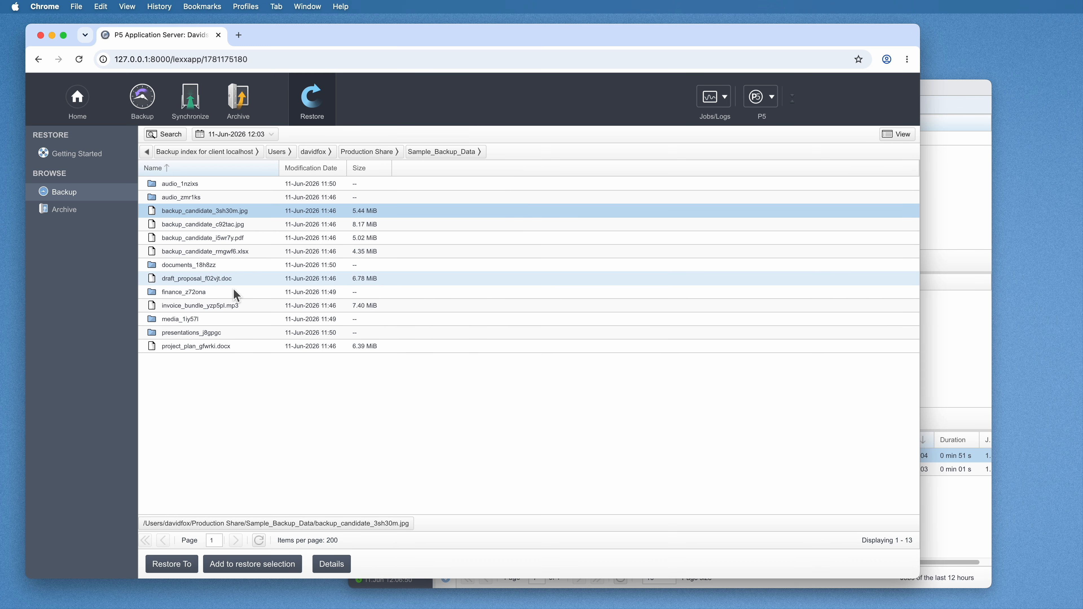
# Search the entire backup index for items whose name contains the word "invoice"
pyautogui.click(251, 308)
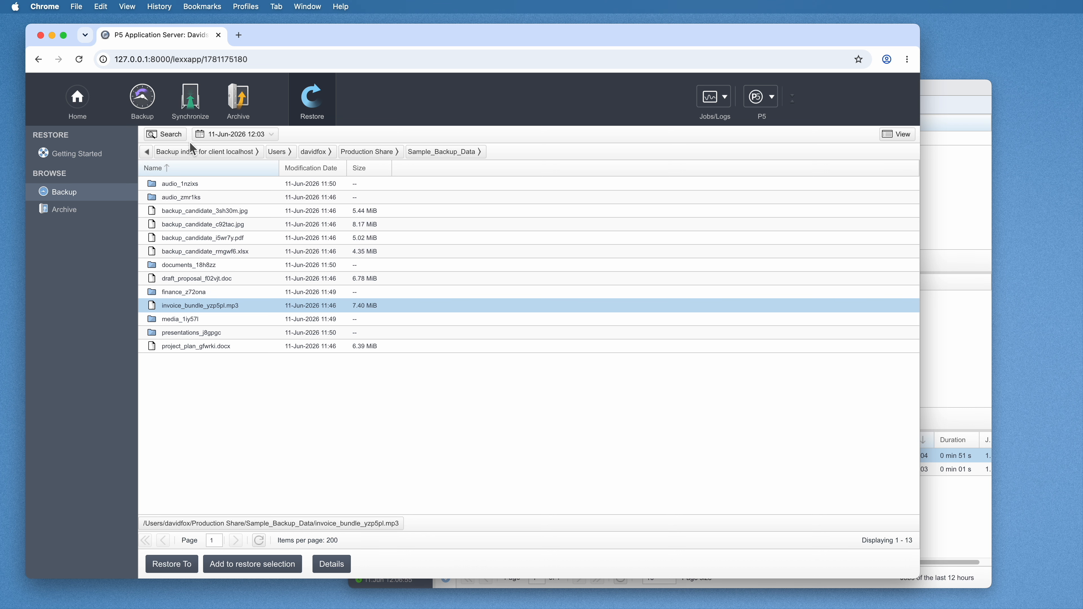
pyautogui.click(178, 138)
pyautogui.click(330, 171)
pyautogui.write('invoice')
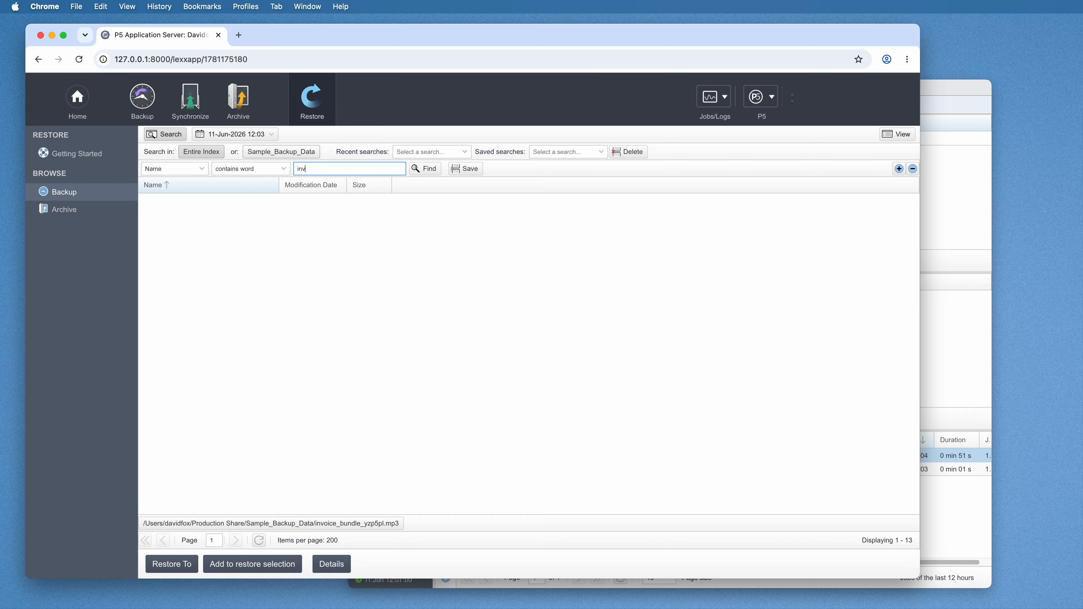
pyautogui.press('Return')
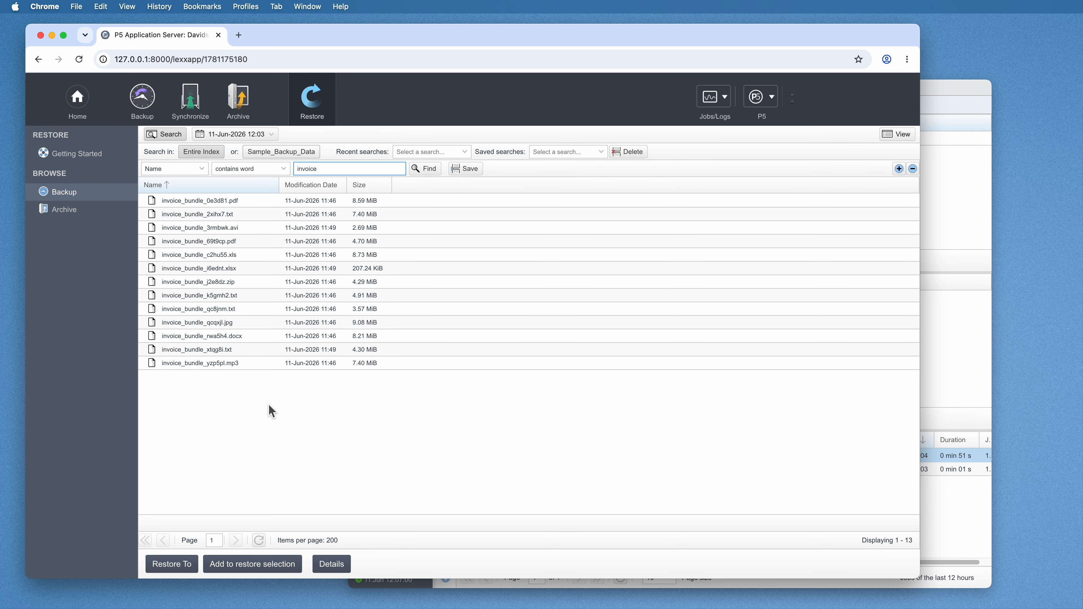
# Check the folder paths of several found invoice_bundle files, and leave the search to return to the Sample_Backup_Data listing
pyautogui.click(254, 256)
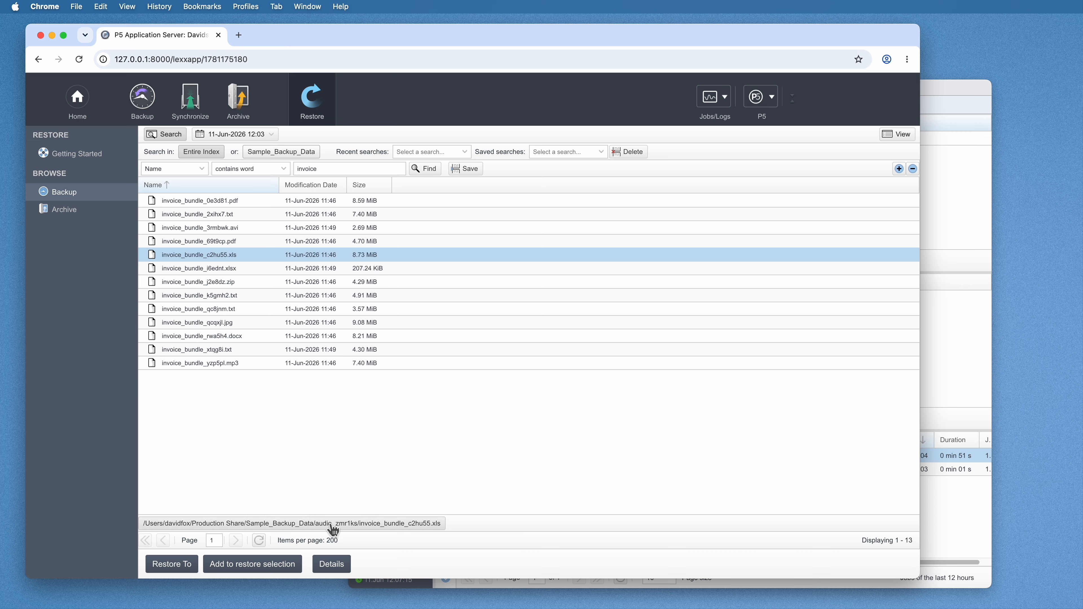
pyautogui.click(261, 269)
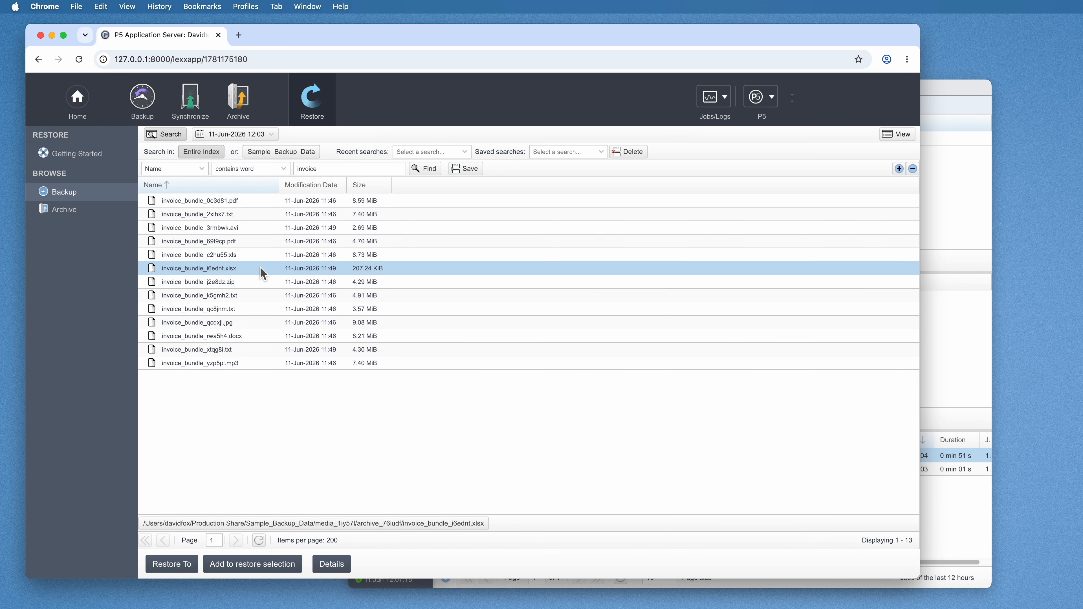
pyautogui.click(260, 299)
pyautogui.click(261, 337)
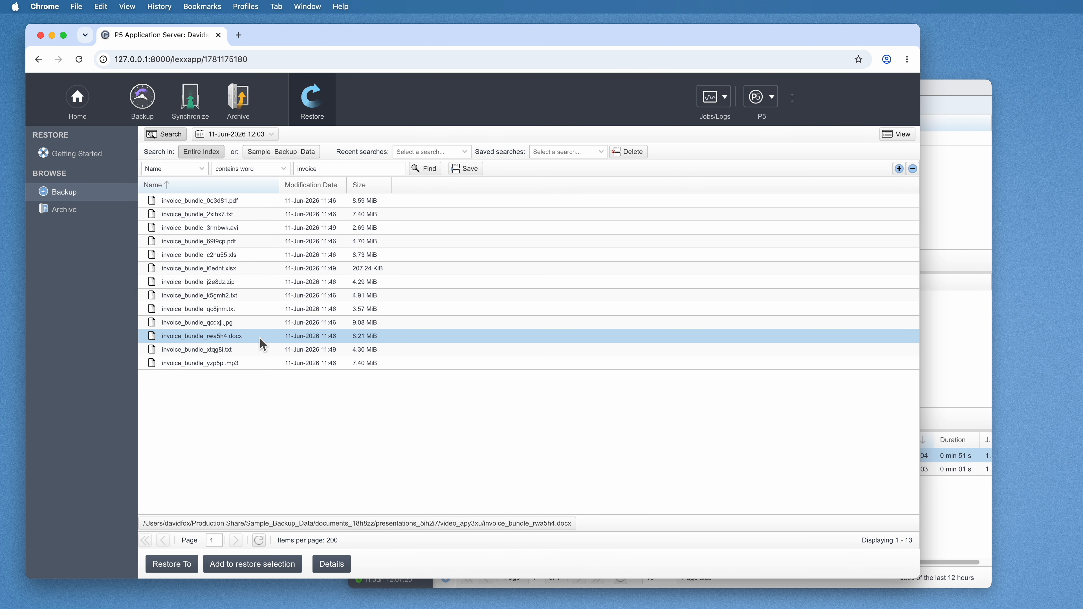
pyautogui.click(170, 135)
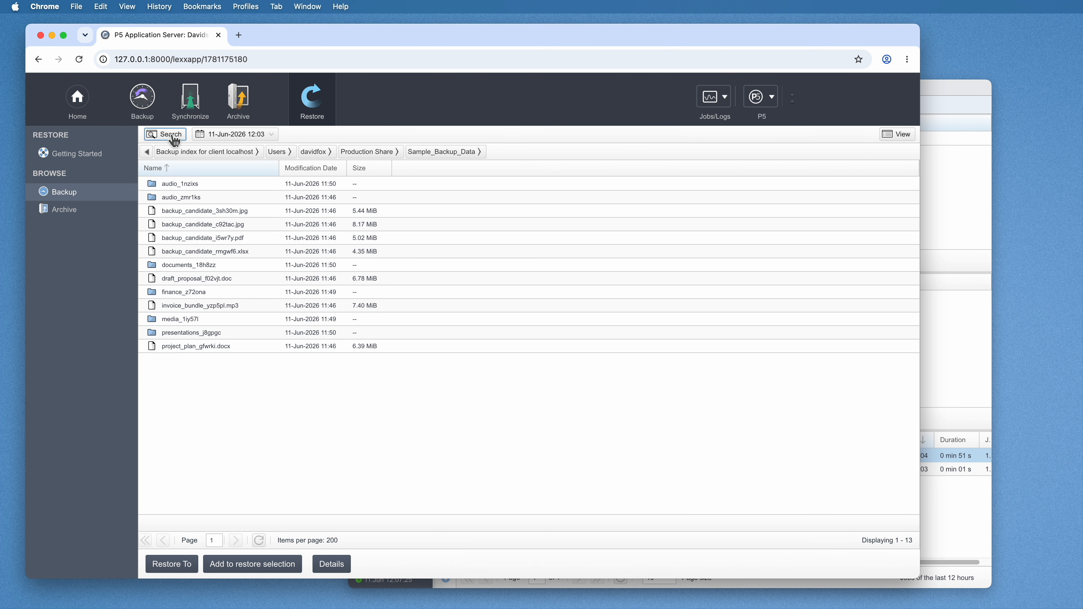
# Add the four backup_candidate files and the documents_18h8zz folder to the restore selection
pyautogui.click(284, 214)
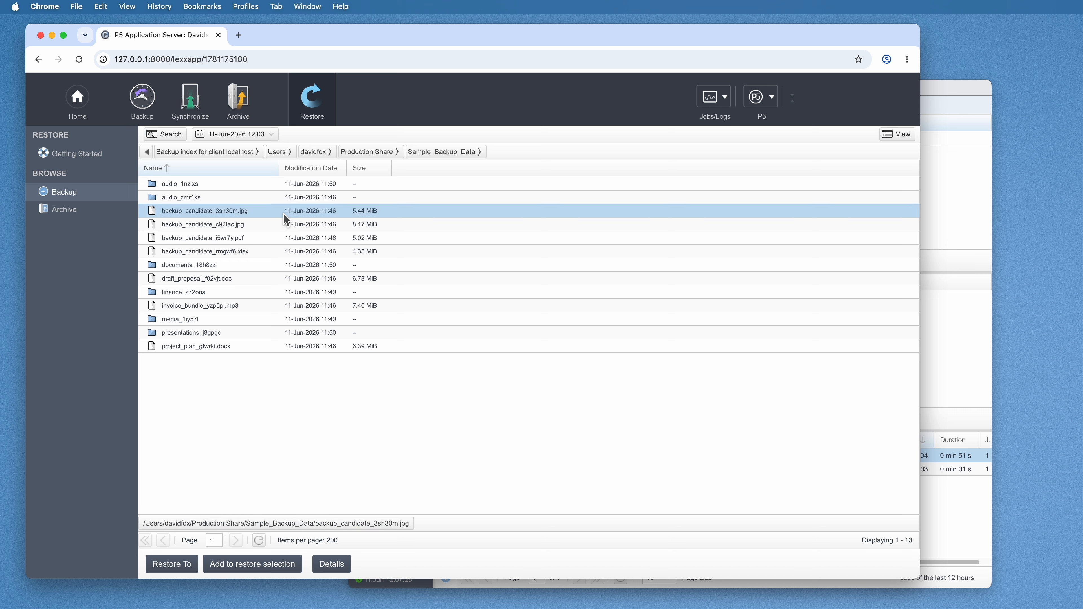
pyautogui.click(255, 265)
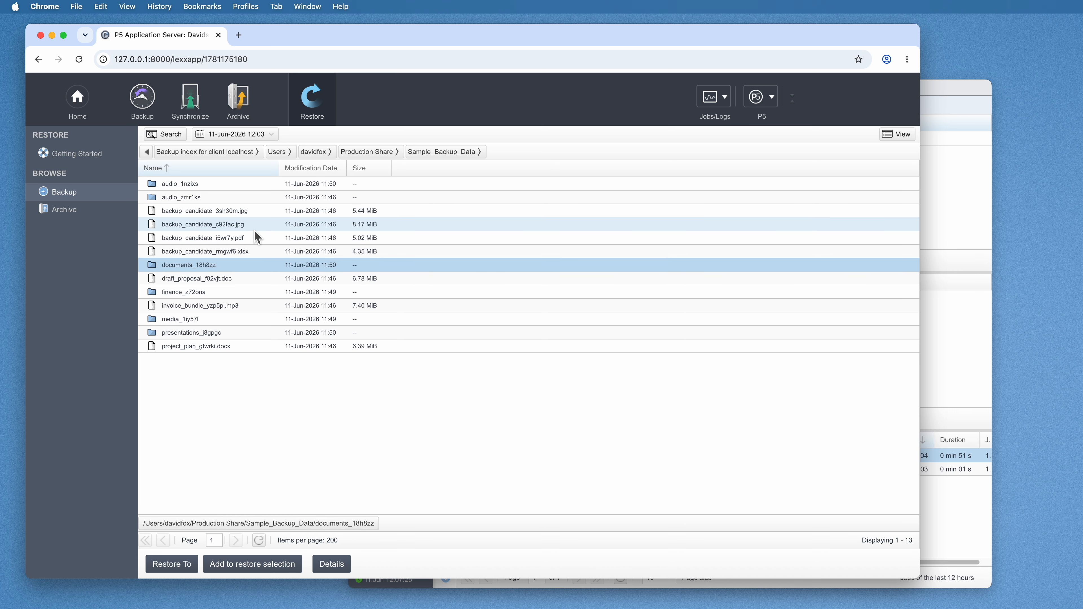
pyautogui.keyDown('shift'); pyautogui.click(248, 214); pyautogui.keyUp('shift')
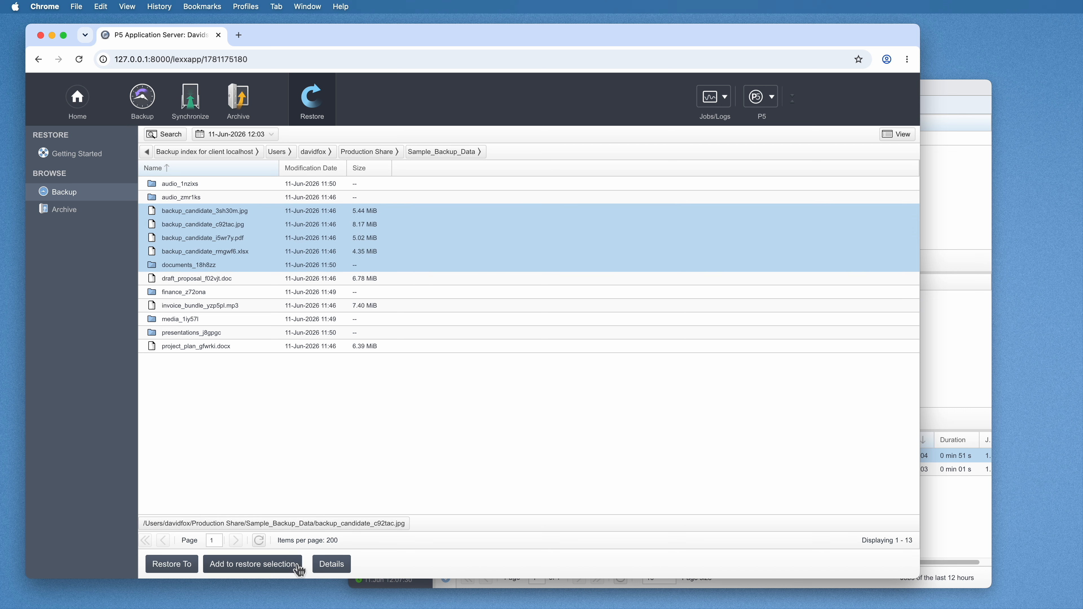
pyautogui.click(276, 564)
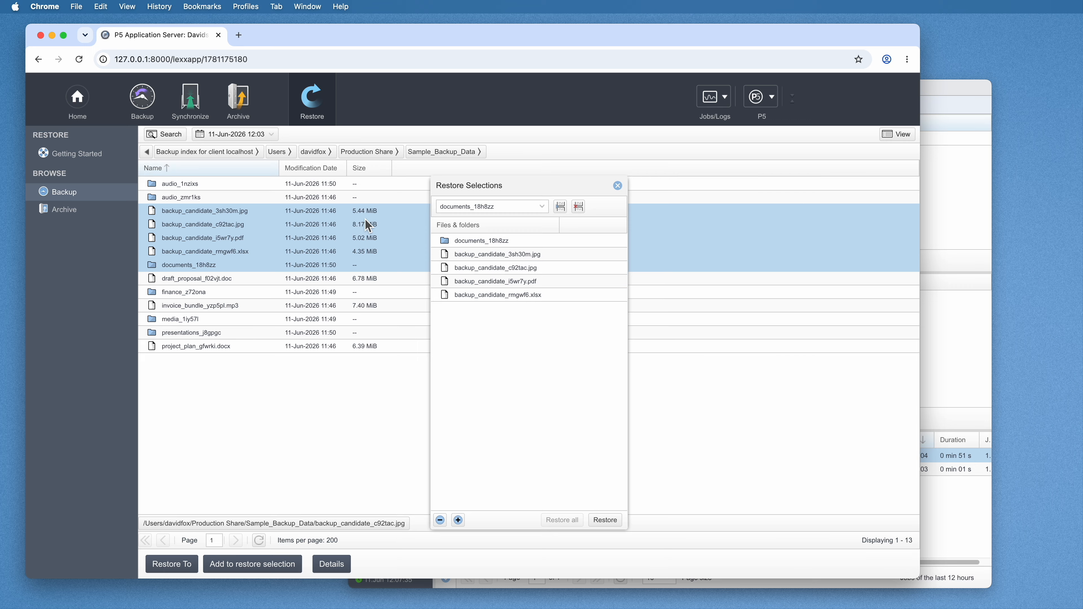
# Add the archive_76iudf folder inside media_1iy57l to the restore selection, and close the selections window
pyautogui.doubleClick(194, 321)
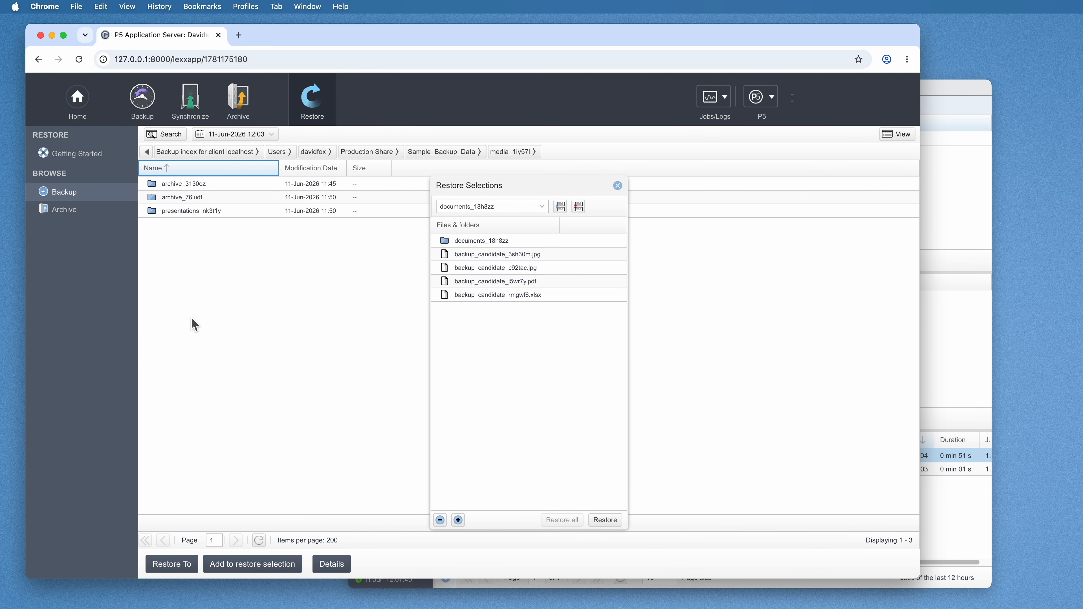
pyautogui.click(192, 197)
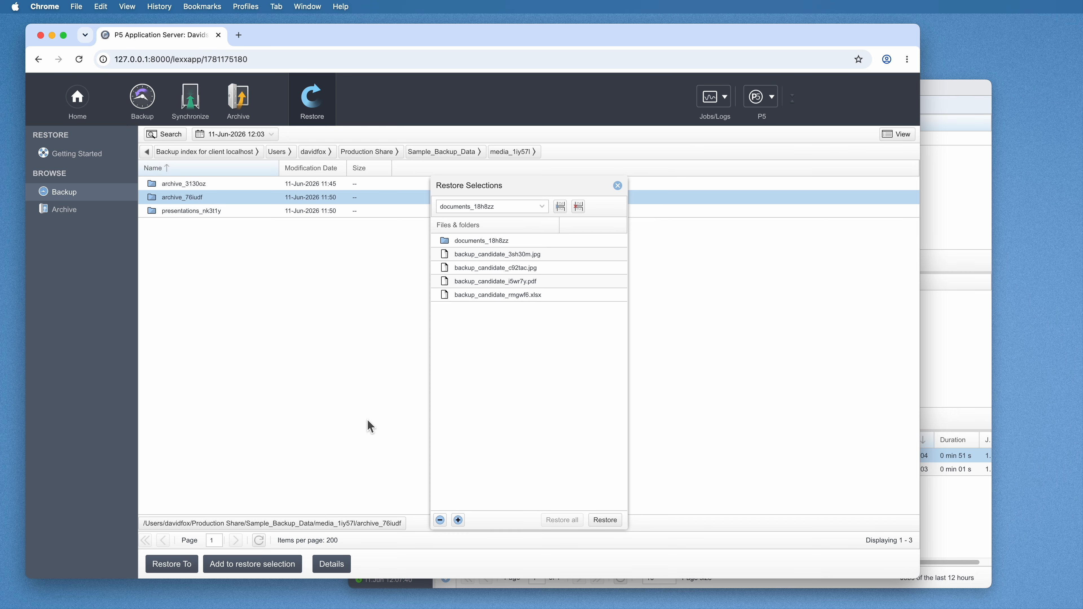
pyautogui.click(458, 520)
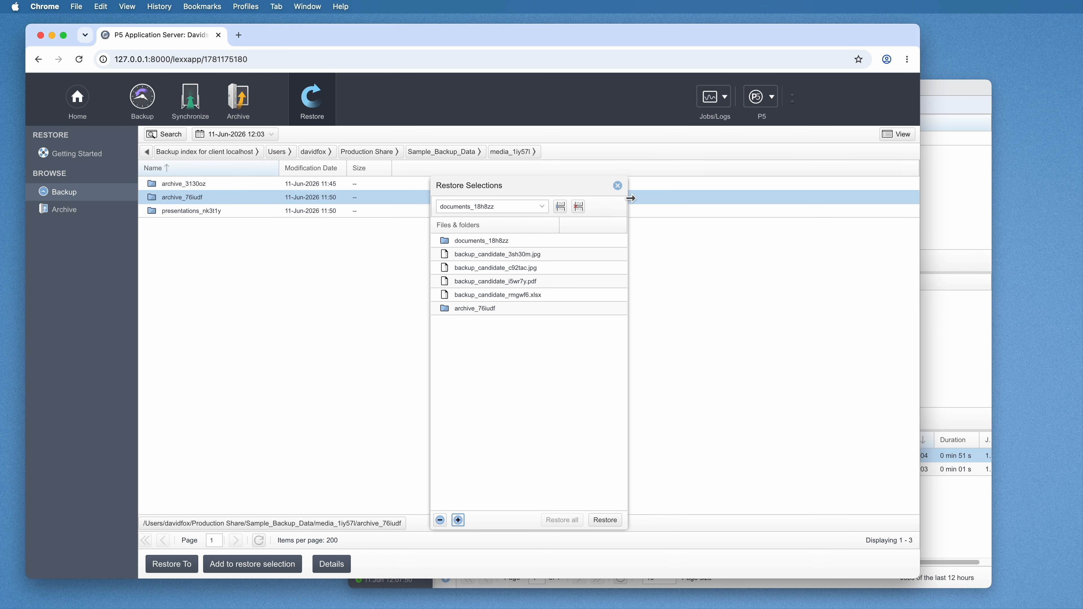
pyautogui.click(618, 186)
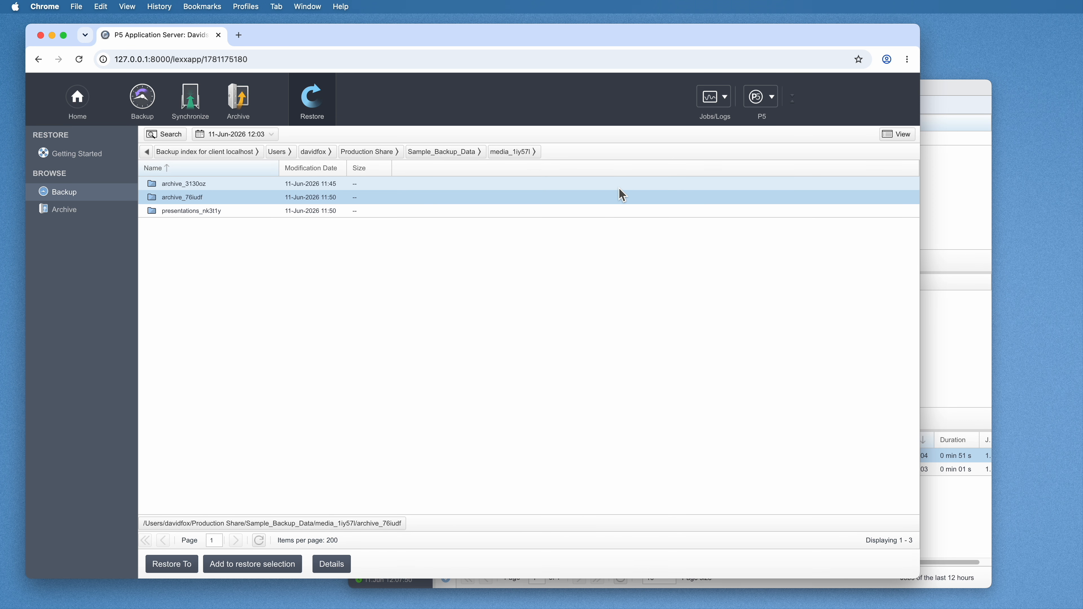
# Check which backup times are offered for browsing the index, without choosing another one
pyautogui.click(224, 135)
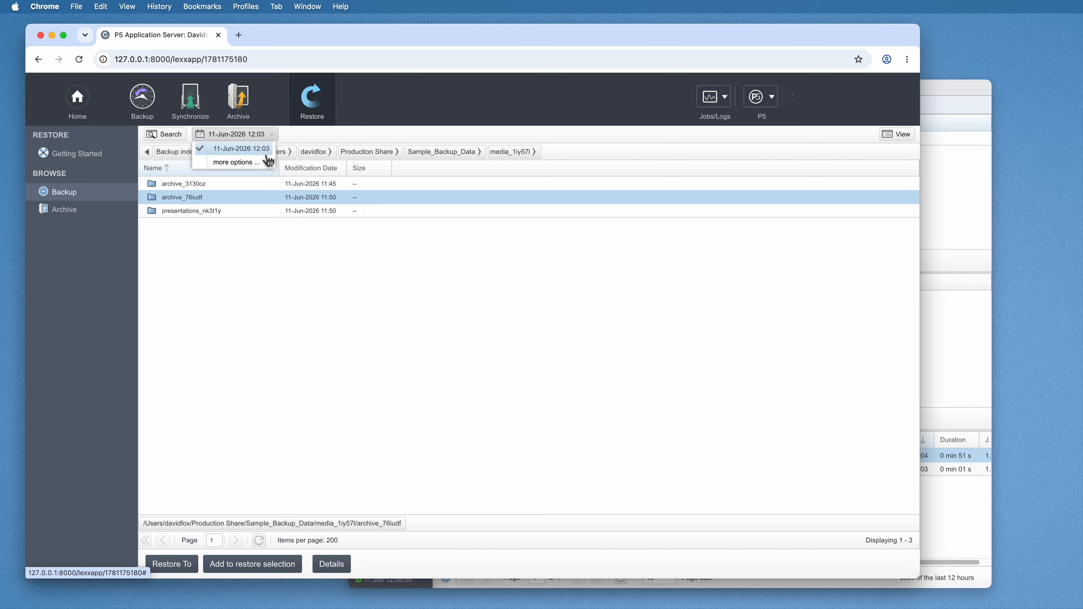
pyautogui.click(300, 270)
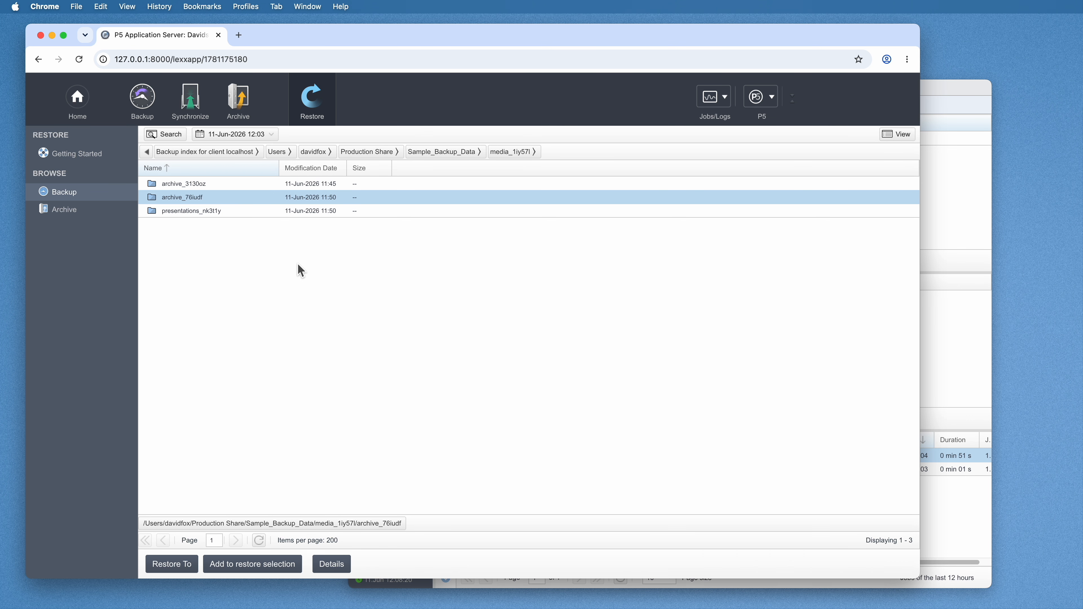
# Start the scheduled Cloud_Backup job immediately from the P5 Job Monitor, and check the running job's progress details
pyautogui.click(941, 91)
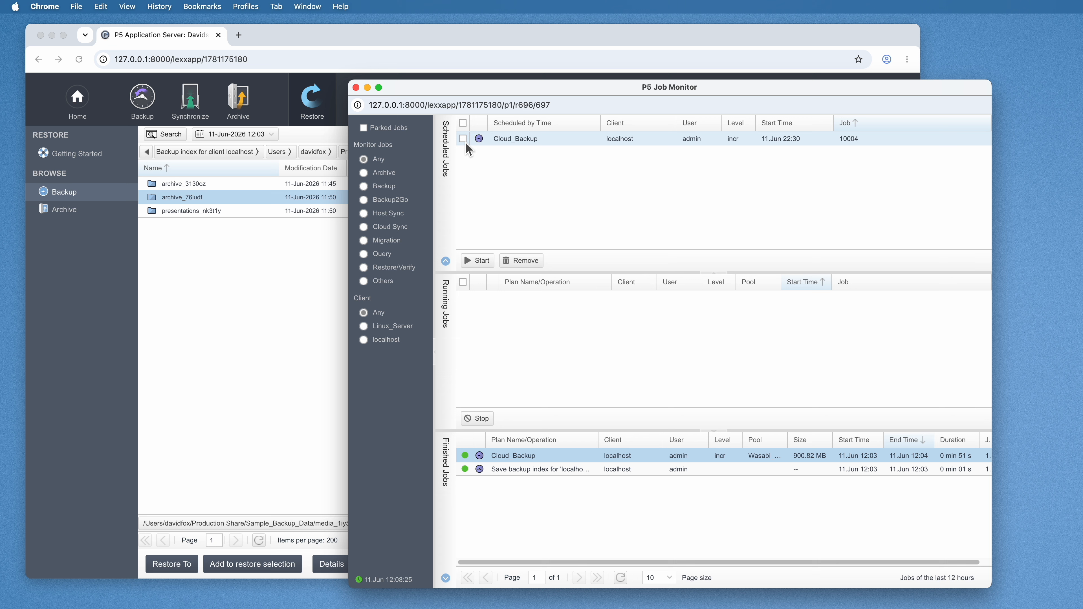
pyautogui.click(549, 139)
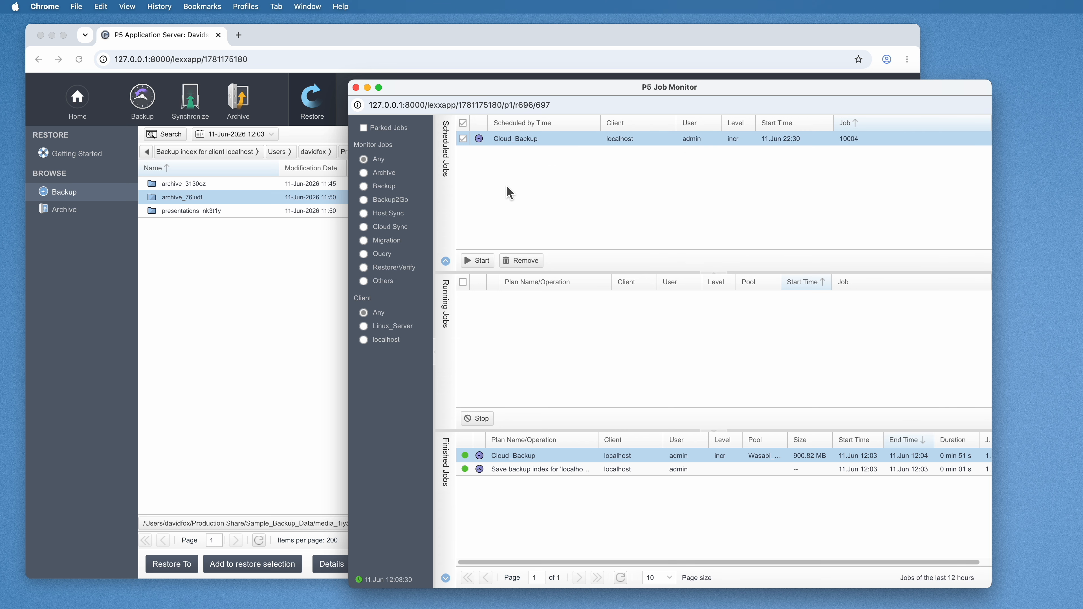
pyautogui.click(462, 140)
pyautogui.click(462, 140)
pyautogui.click(479, 262)
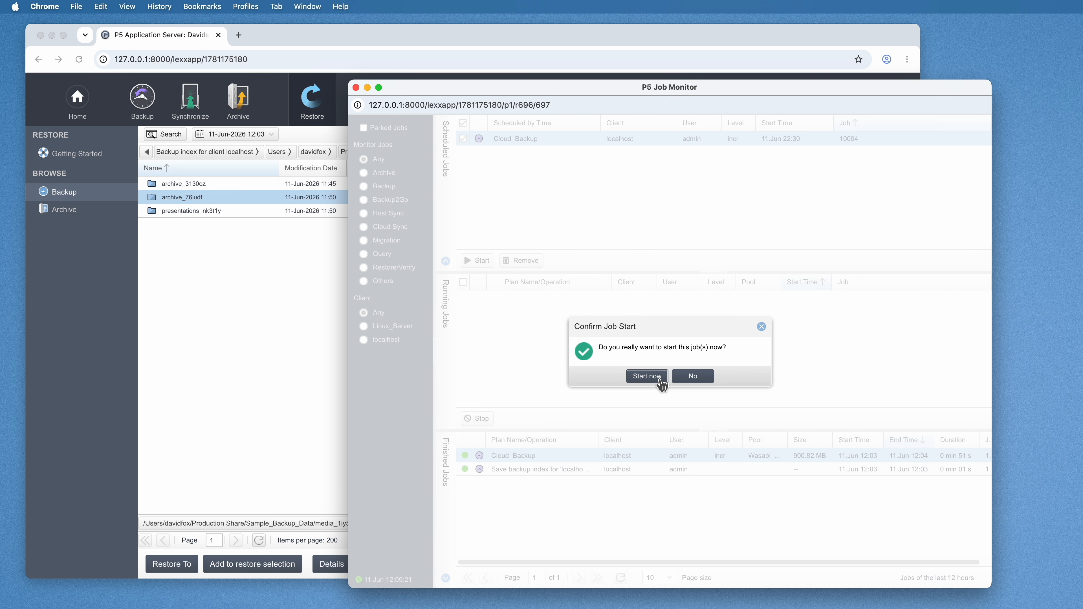
pyautogui.click(647, 377)
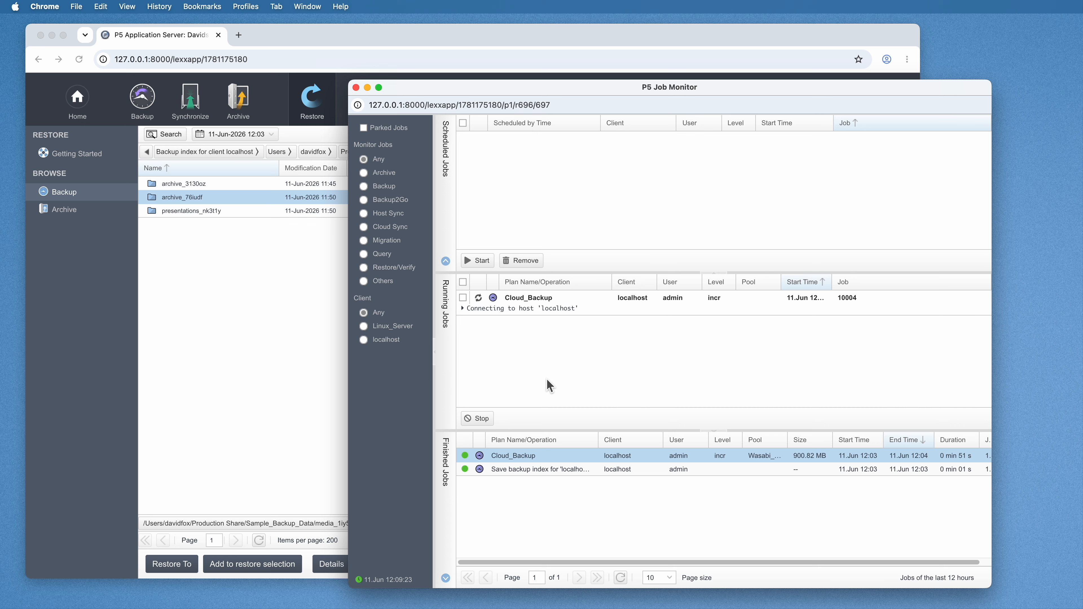
pyautogui.click(466, 312)
pyautogui.click(465, 312)
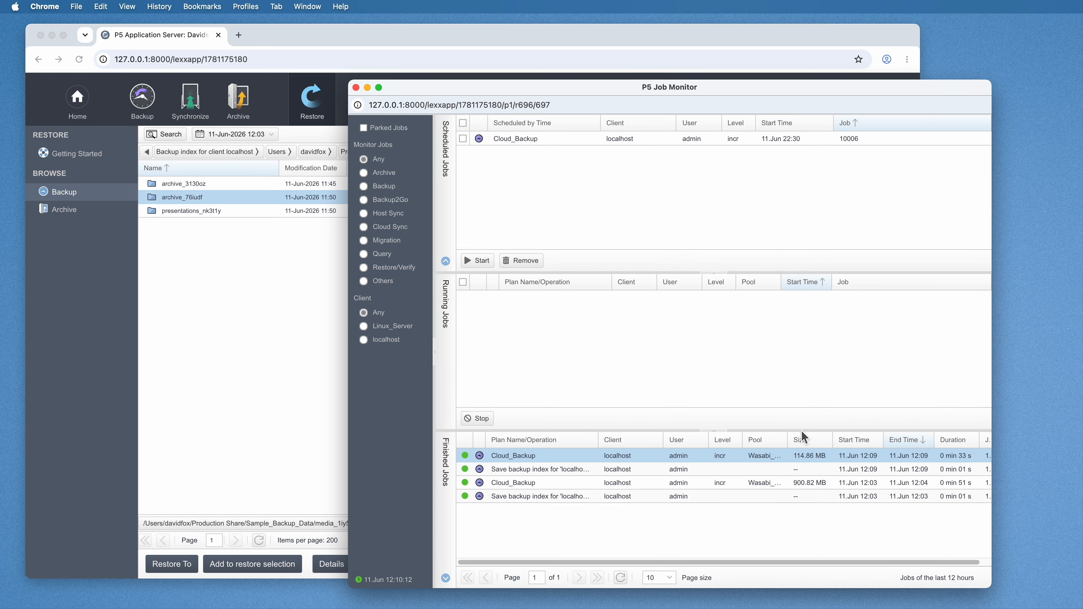
# Compare the sizes of the finished Cloud_Backup runs, with the finished jobs list enlarged to show all entries
pyautogui.click(827, 480)
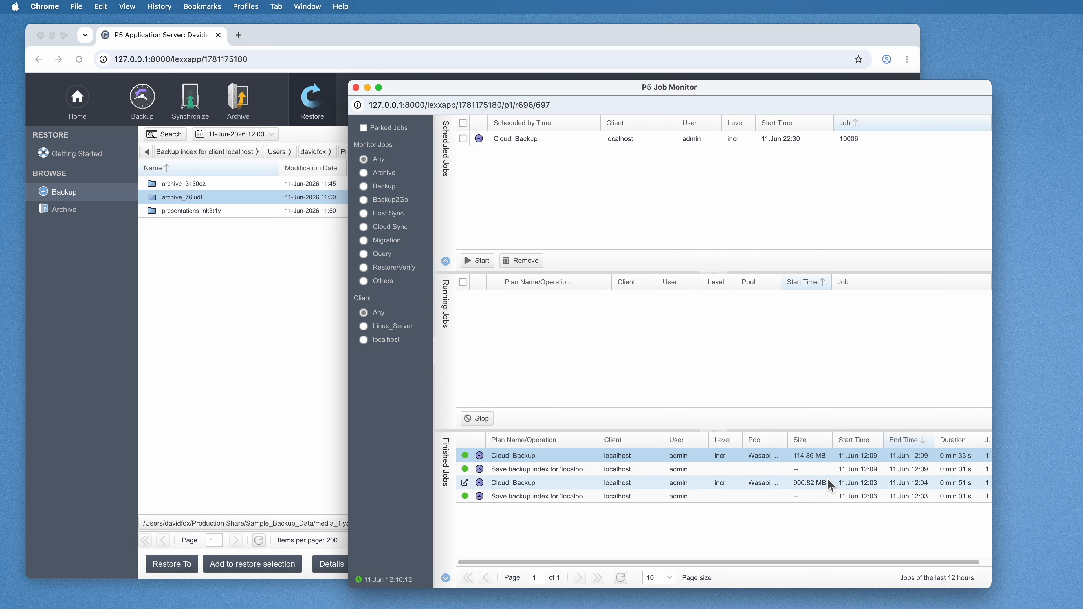
pyautogui.click(817, 460)
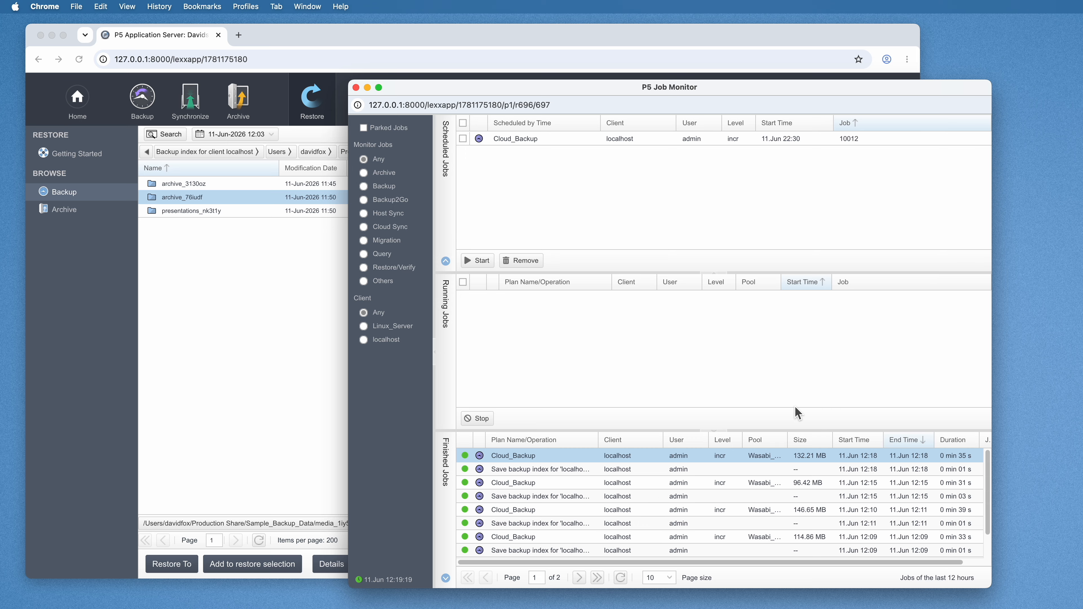
pyautogui.moveTo(783, 431); pyautogui.dragTo(788, 384)
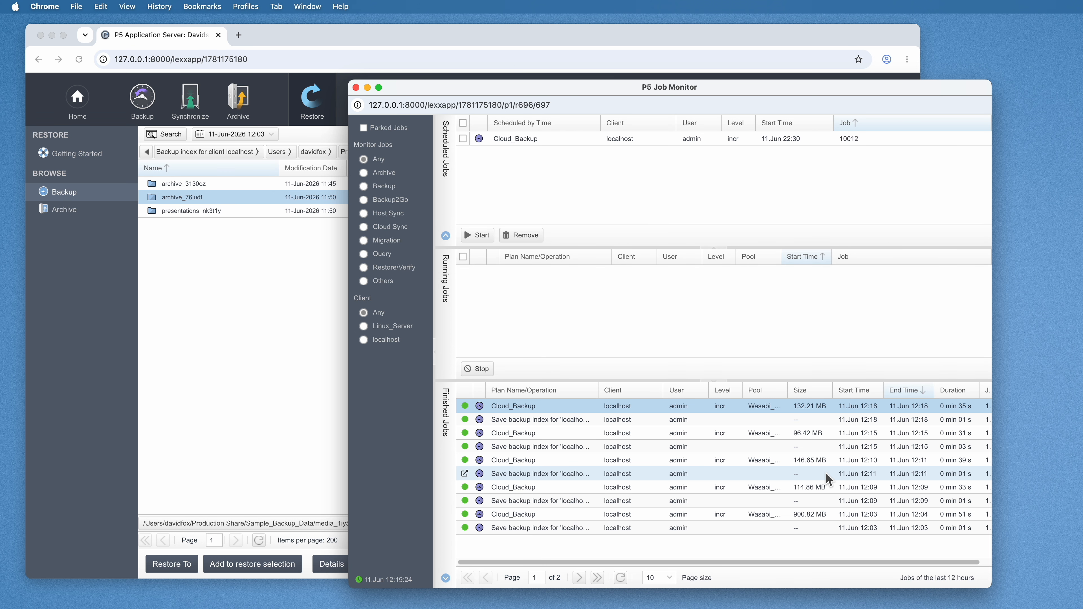
pyautogui.click(820, 489)
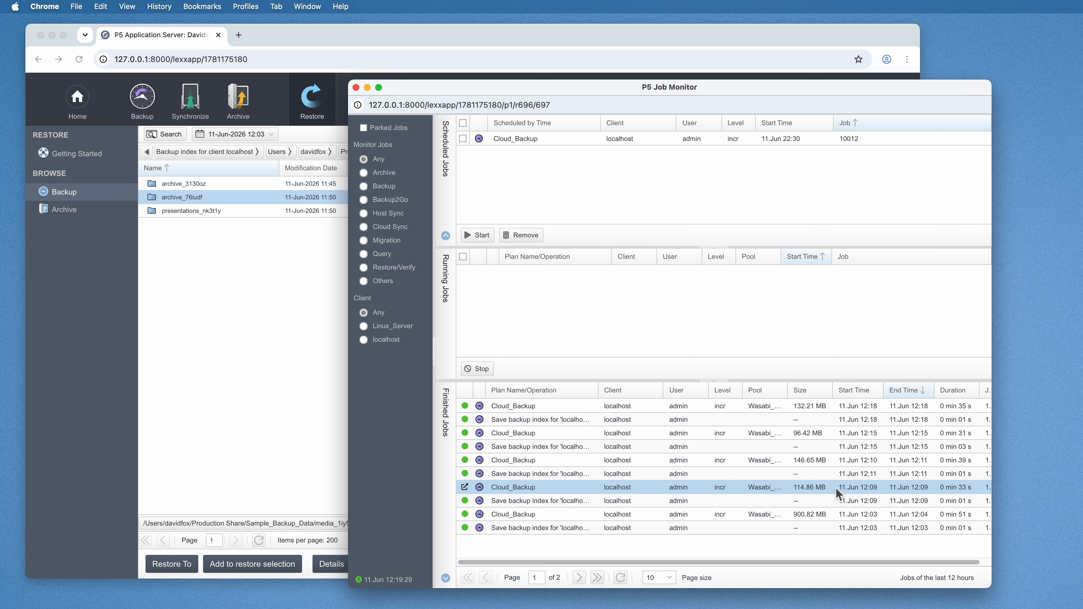
pyautogui.click(827, 457)
pyautogui.click(829, 438)
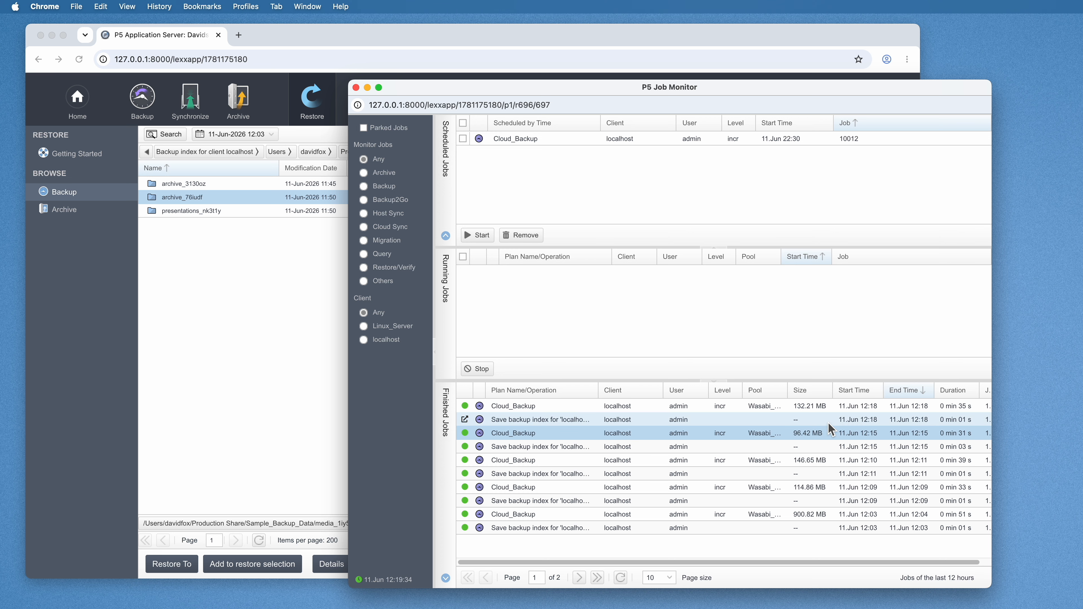
pyautogui.click(825, 410)
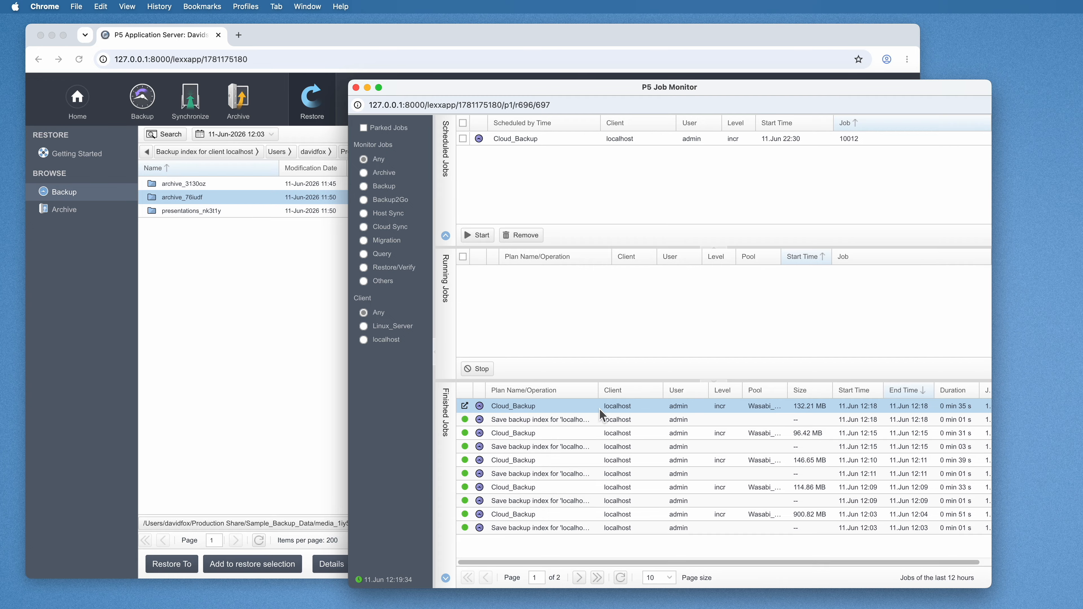
# Examine the file lookup summary in the most recent Cloud_Backup run's protocol, and close the job details
pyautogui.doubleClick(519, 409)
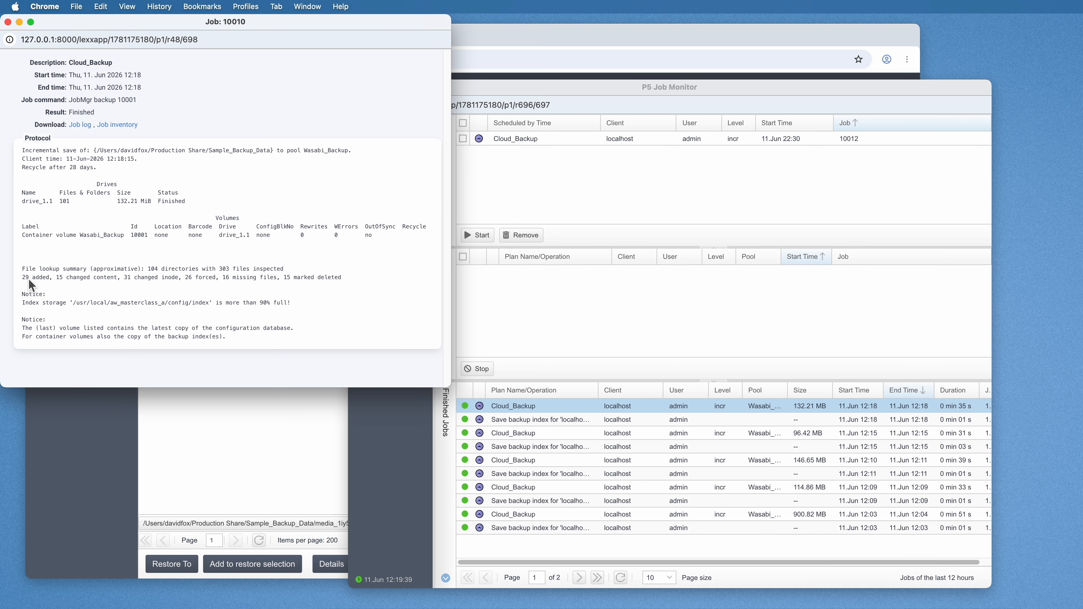
pyautogui.moveTo(26, 277); pyautogui.dragTo(272, 276)
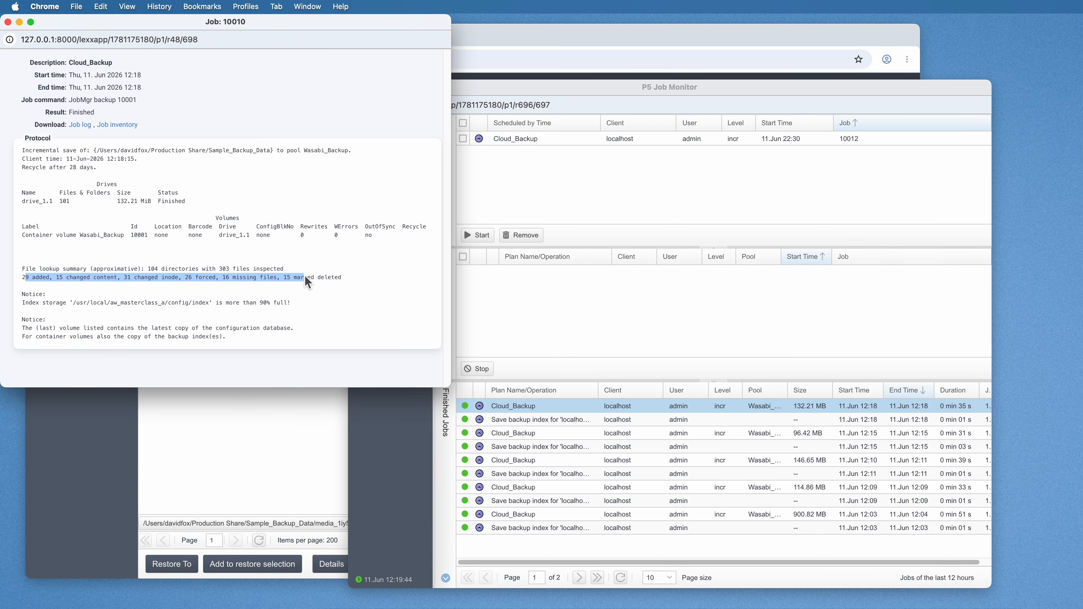
pyautogui.press('super+w')
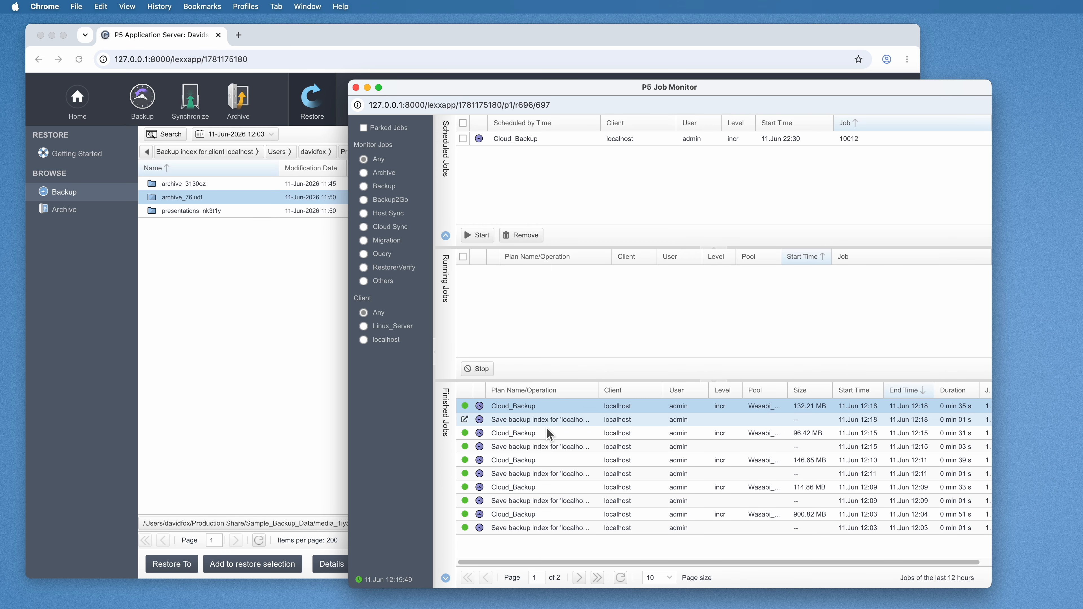
# Reopen the localhost backup index for restoring, close the restore selections window, and browse down to the Sample_Backup_Data folder
pyautogui.click(308, 266)
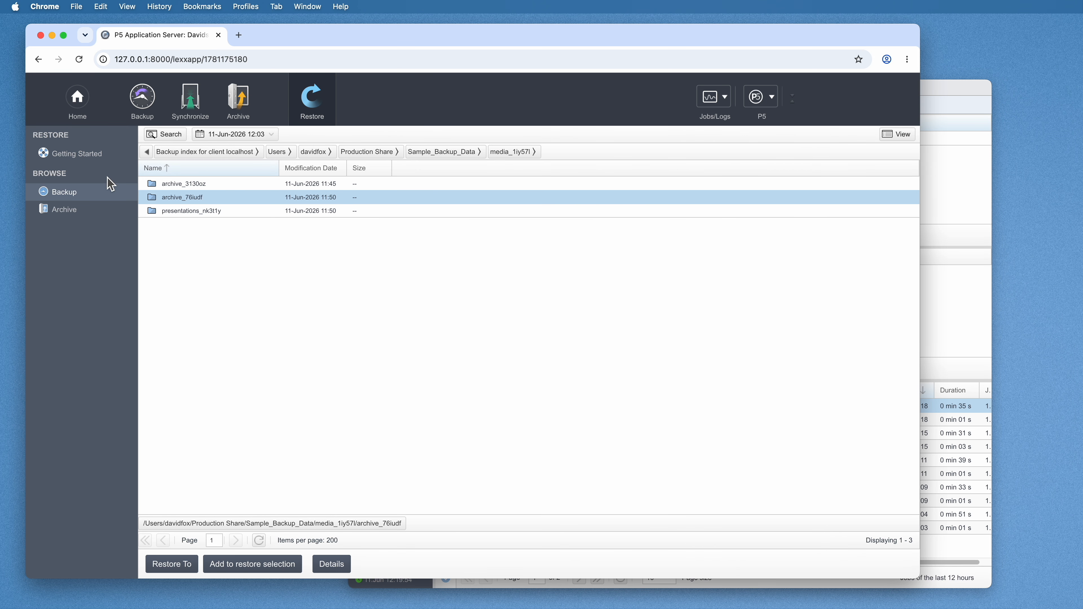
pyautogui.click(62, 193)
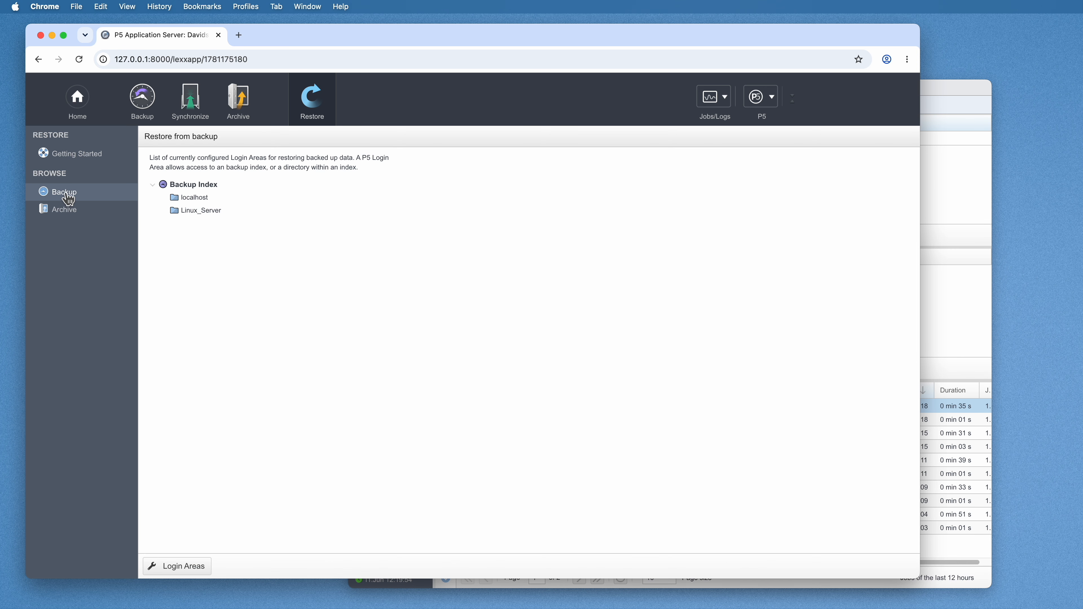
pyautogui.click(202, 203)
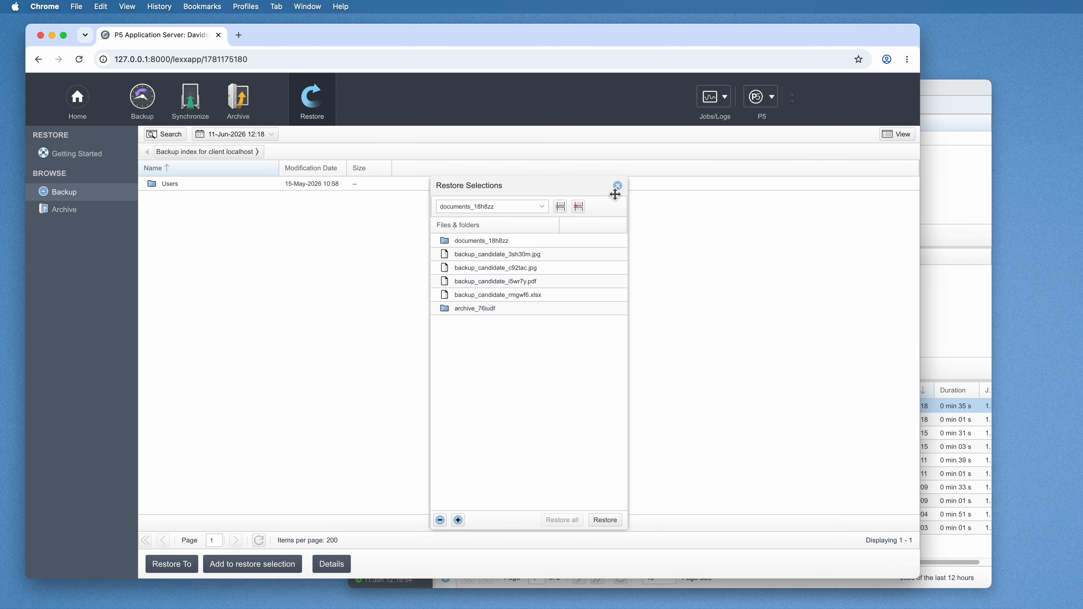
pyautogui.click(618, 187)
pyautogui.doubleClick(173, 185)
pyautogui.doubleClick(203, 186)
pyautogui.doubleClick(203, 186)
pyautogui.click(203, 186)
pyautogui.doubleClick(204, 188)
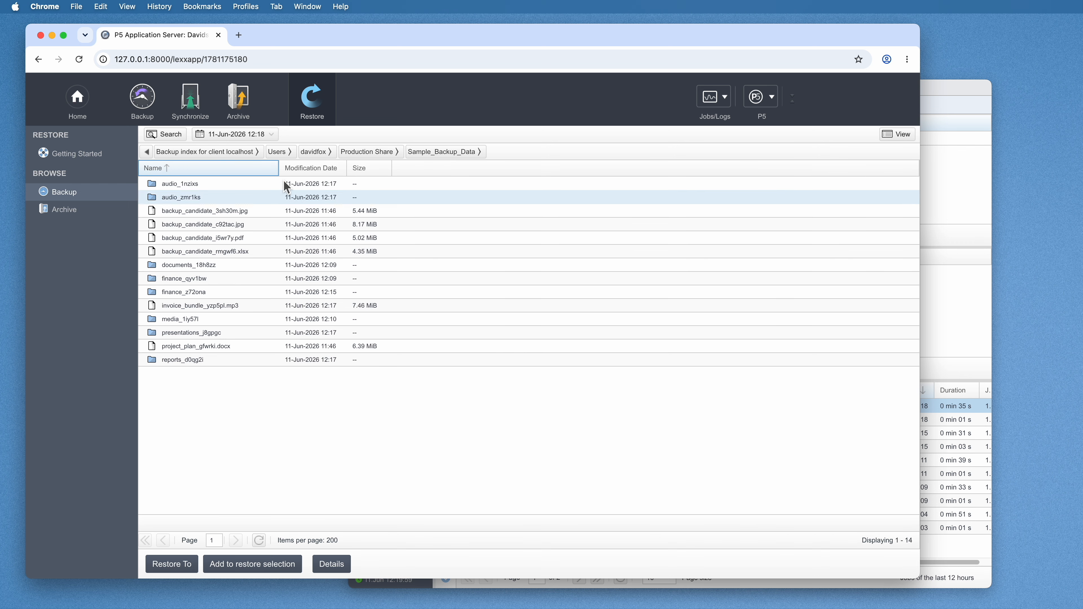
# Compare the contents of Sample_Backup_Data across the 12:09, 12:18 and 12:03 backup snapshots, and select draft_proposal_f02vjt.doc in the 12:03 one
pyautogui.click(273, 136)
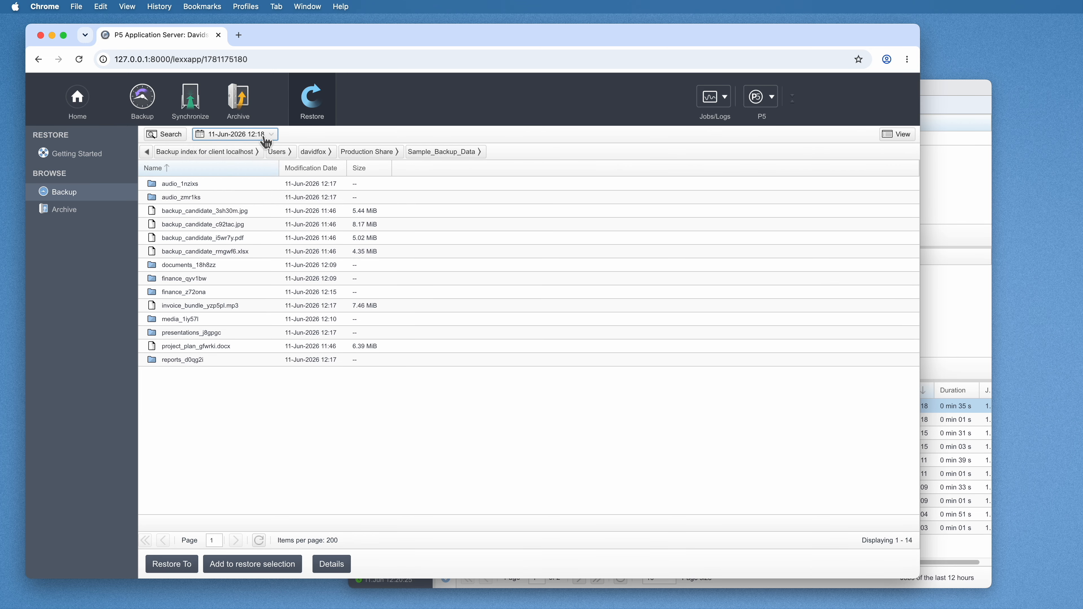
pyautogui.click(264, 137)
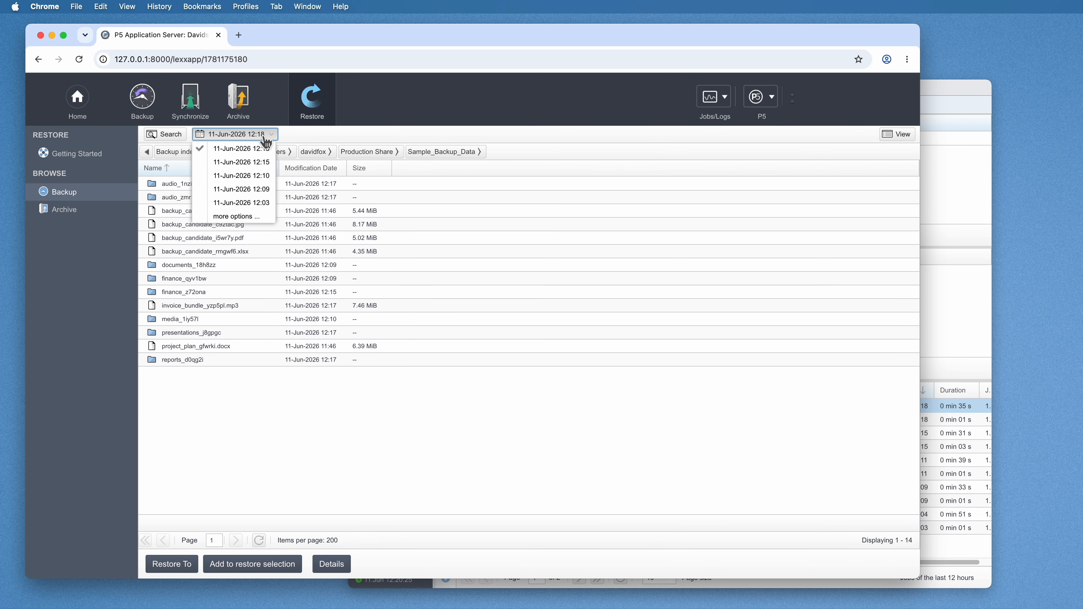
pyautogui.click(249, 193)
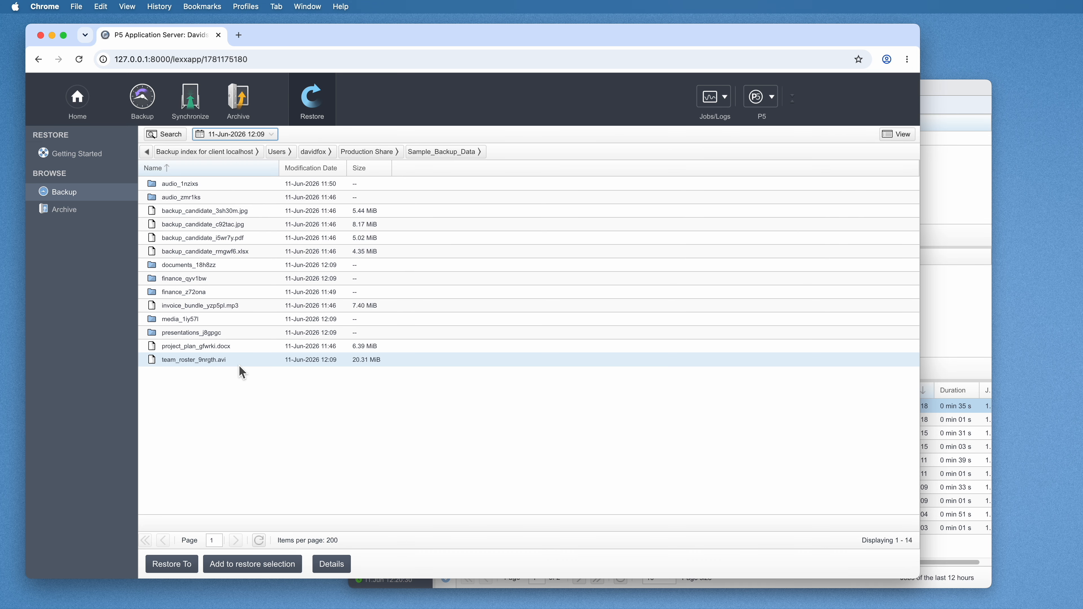
pyautogui.click(255, 135)
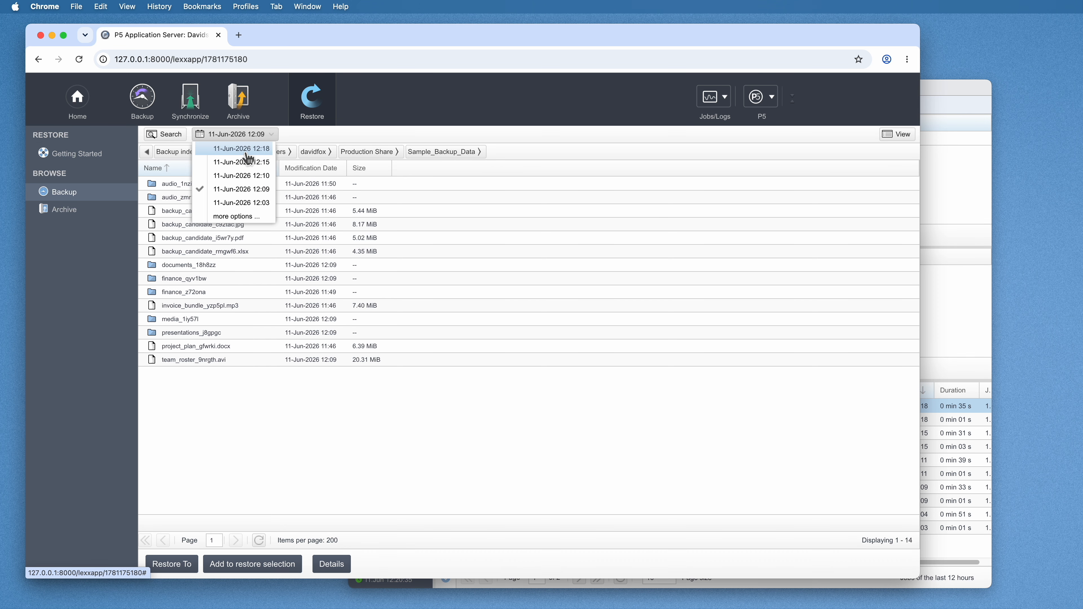
pyautogui.click(247, 152)
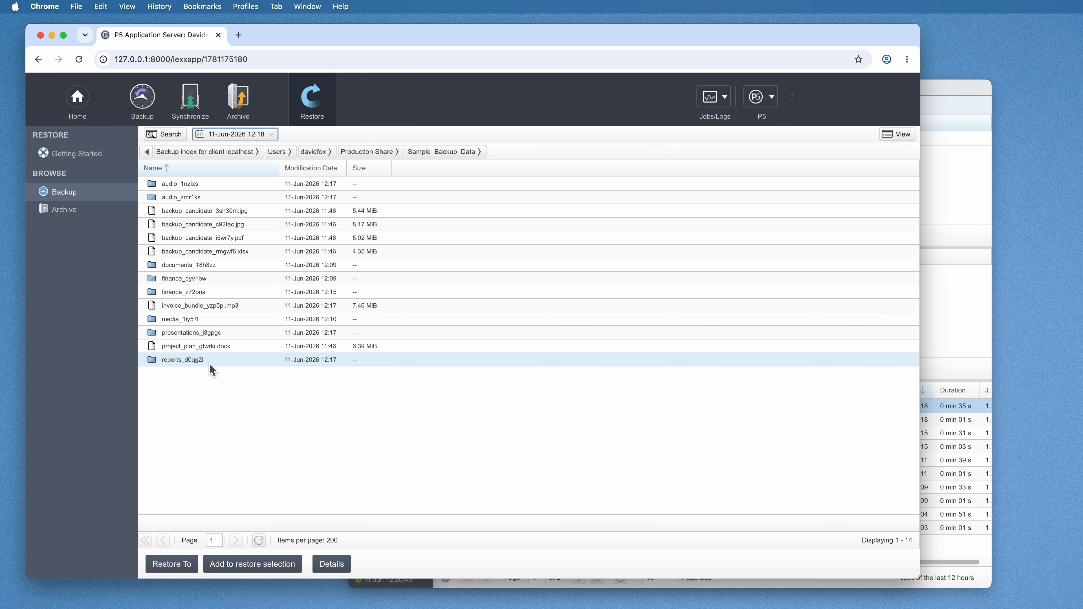
pyautogui.click(265, 136)
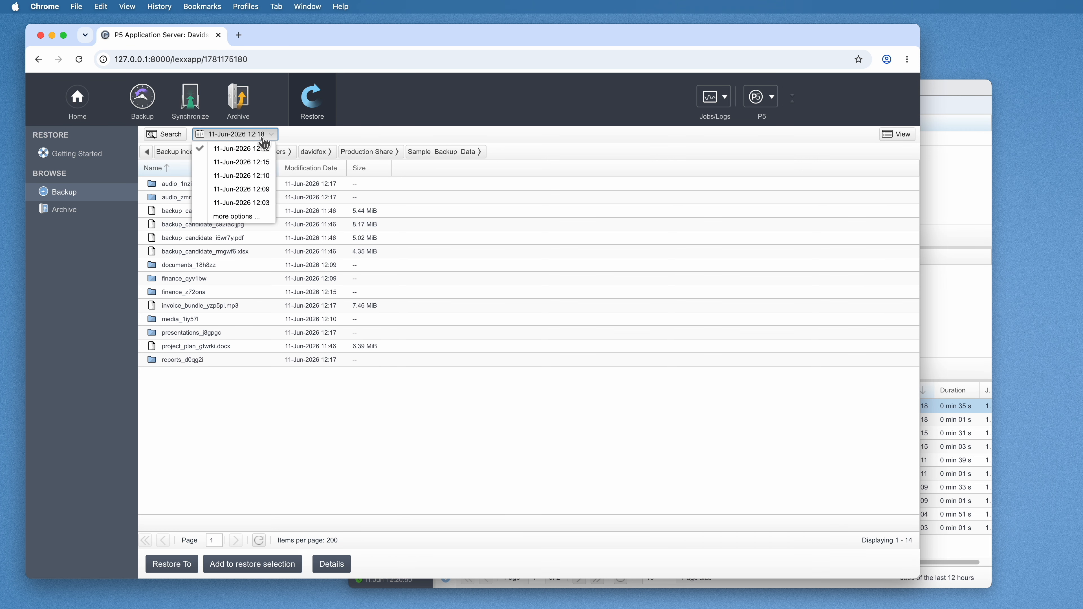
pyautogui.click(260, 204)
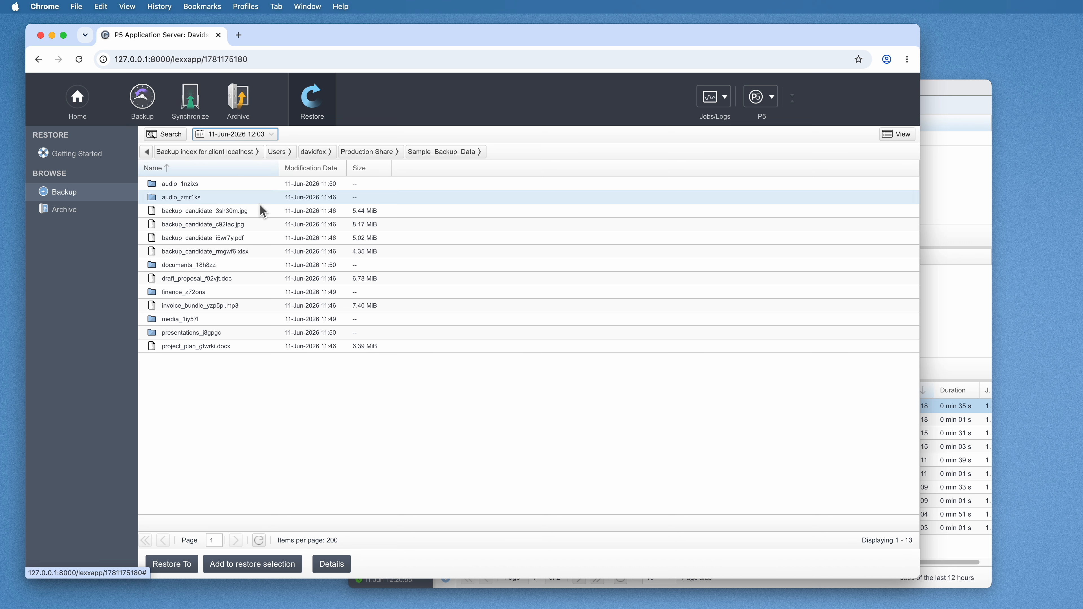
pyautogui.click(258, 284)
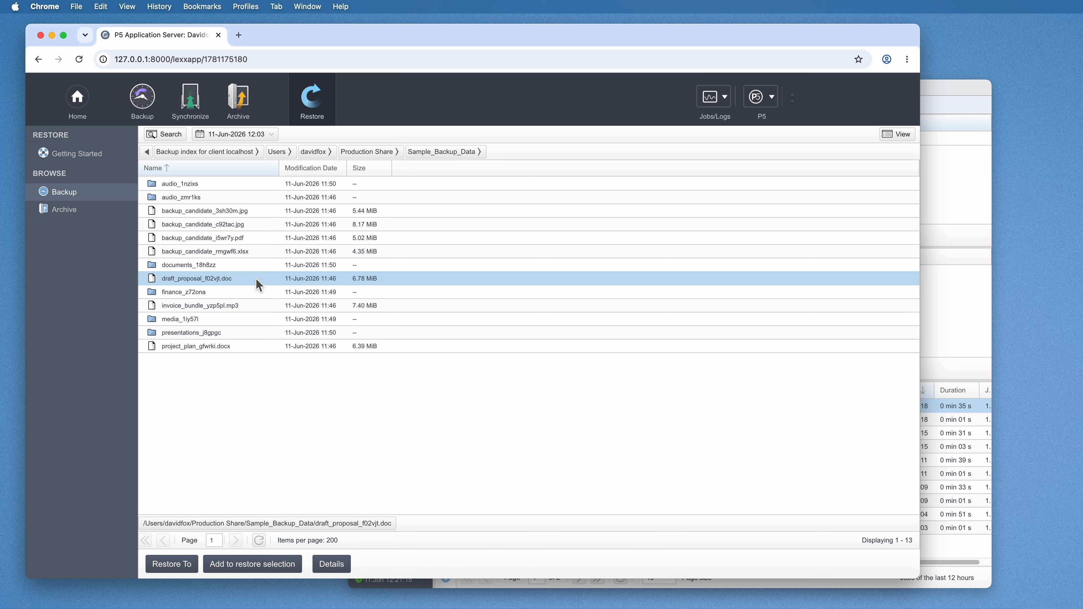
# Examine the backed-up versions of invoice_bundle_yzp5pl.mp3, and close its details window
pyautogui.click(235, 305)
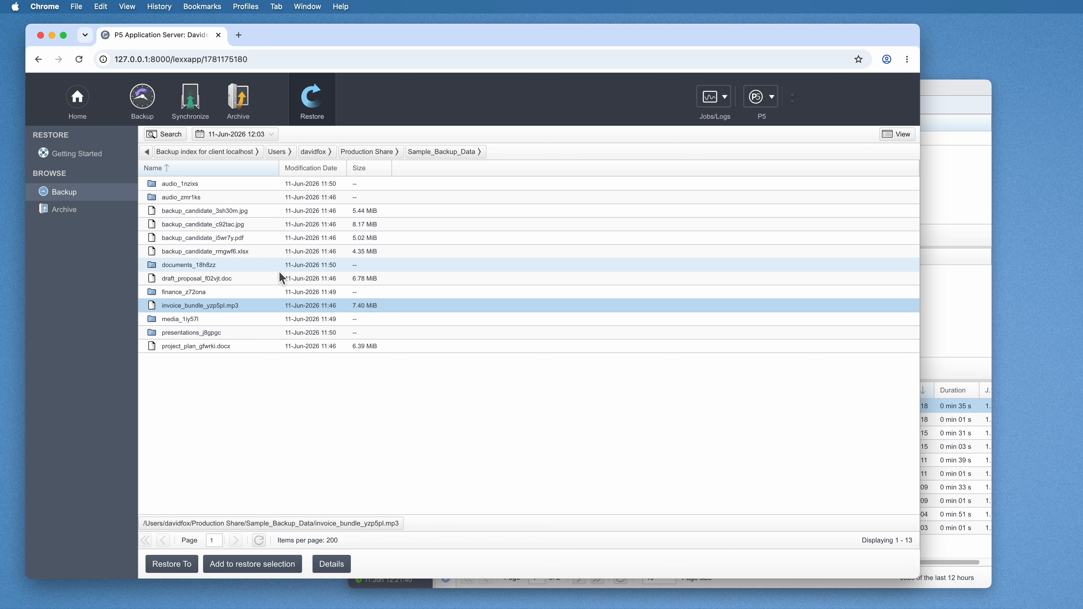
pyautogui.doubleClick(230, 304)
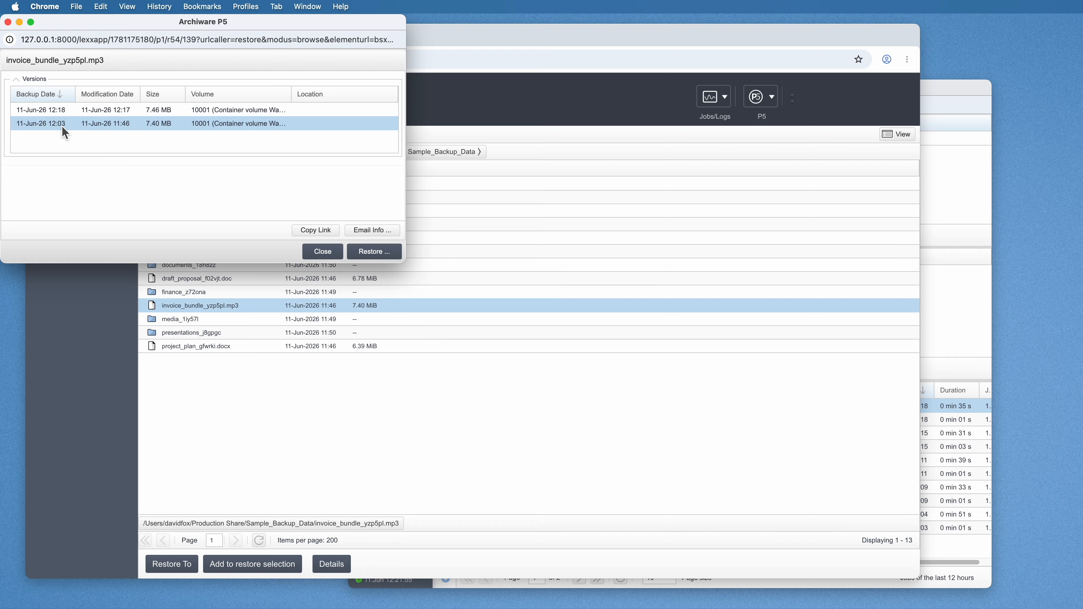
pyautogui.click(34, 113)
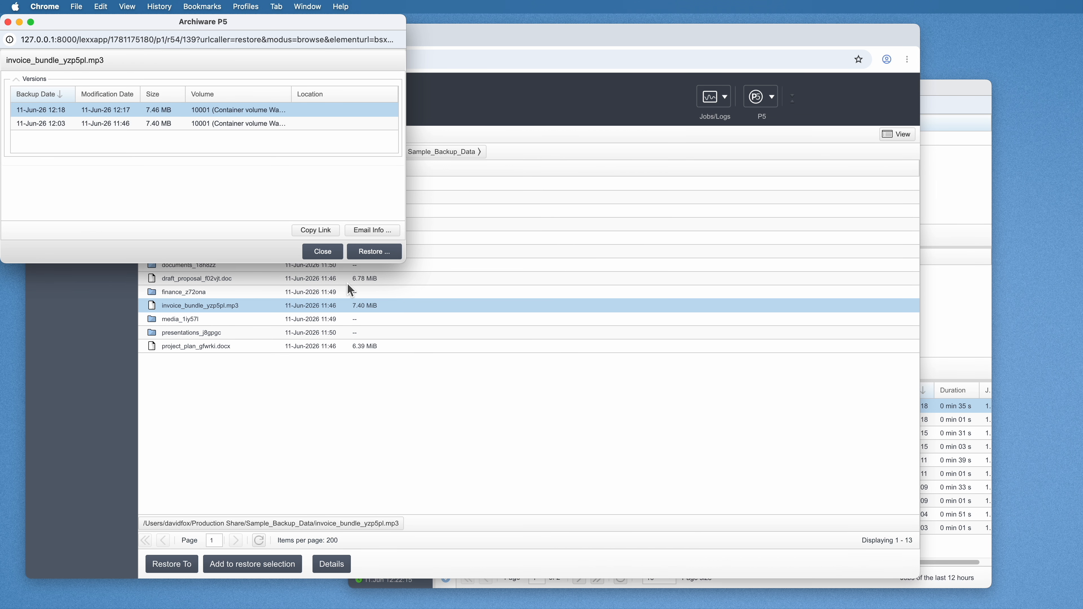
pyautogui.click(319, 253)
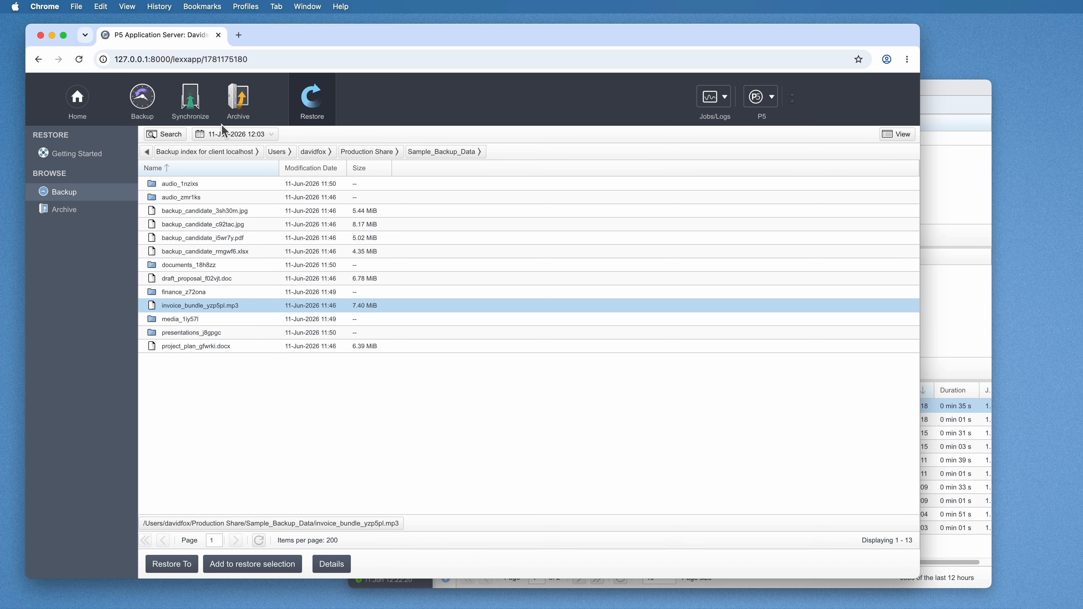
# Return to the 12:18 snapshot and add the four backup_candidate files and the documents_18h8zz folder to the restore selection
pyautogui.click(237, 139)
pyautogui.click(238, 147)
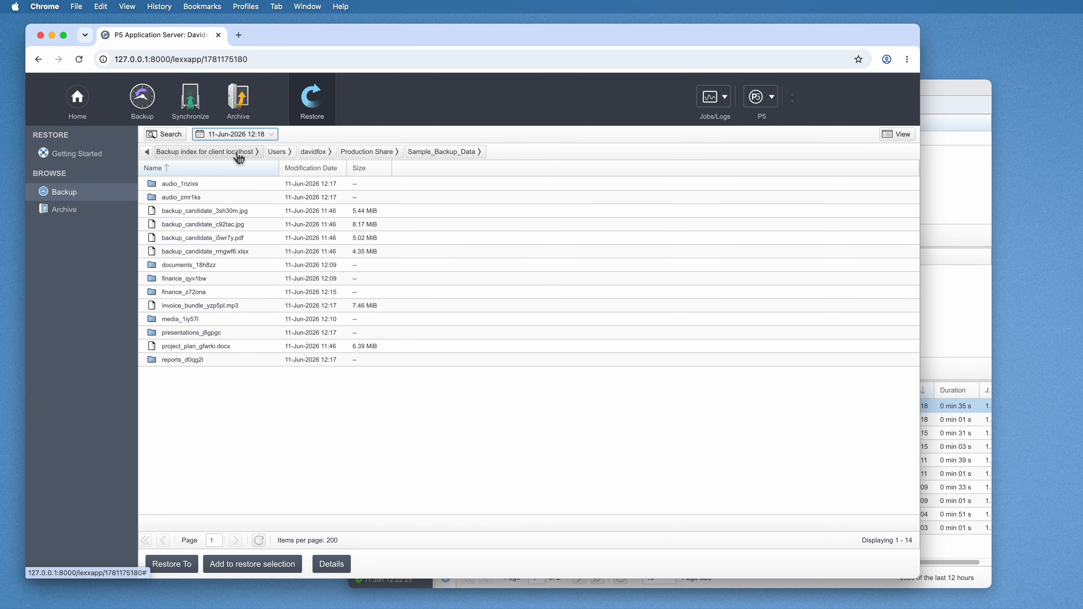
pyautogui.click(247, 309)
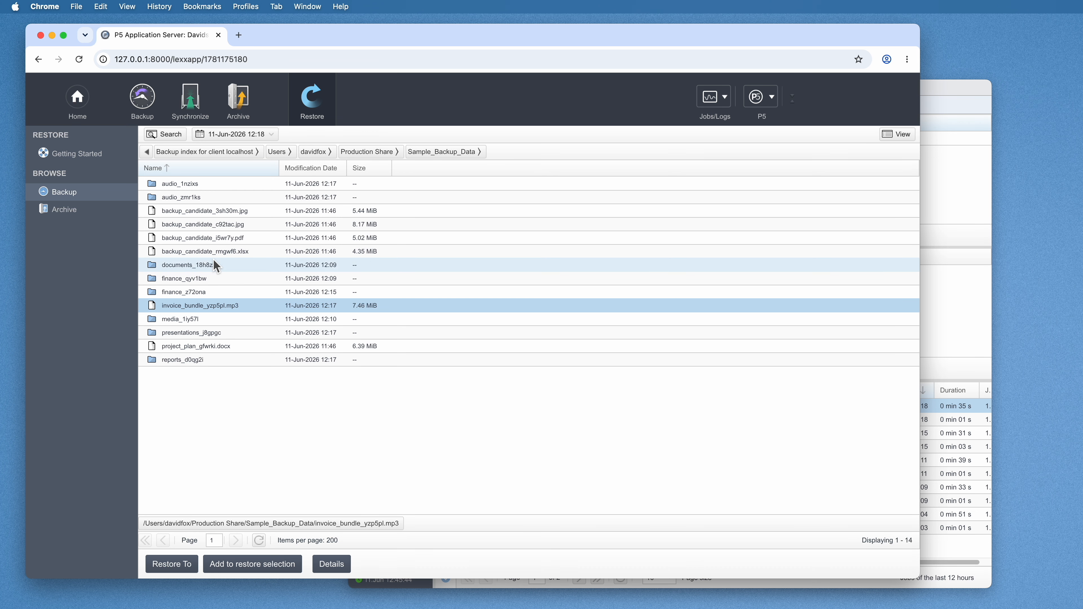
pyautogui.click(209, 215)
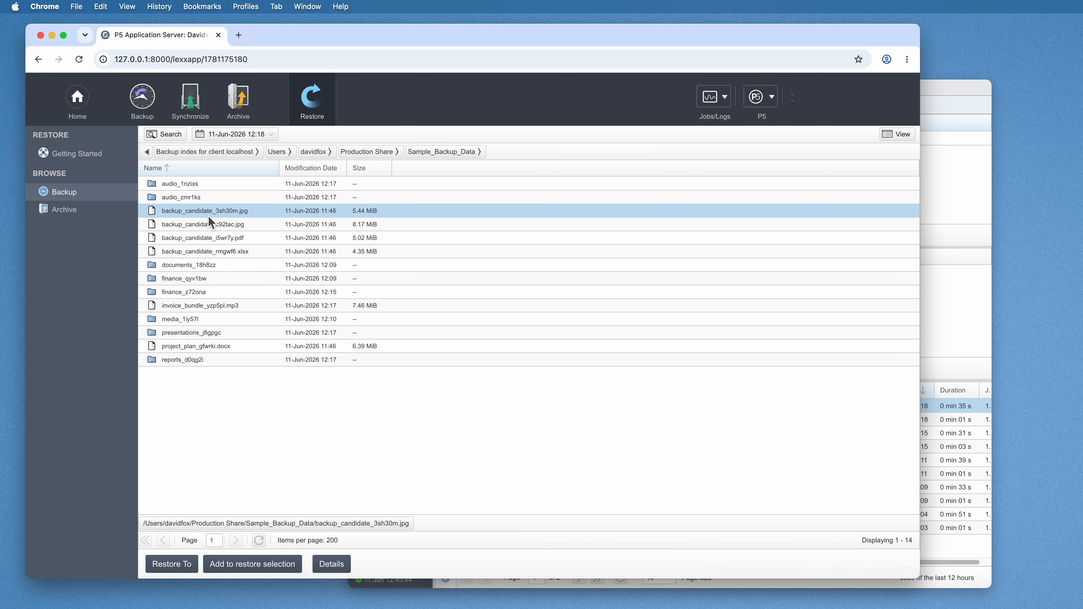
pyautogui.keyDown('shift'); pyautogui.click(220, 267); pyautogui.keyUp('shift')
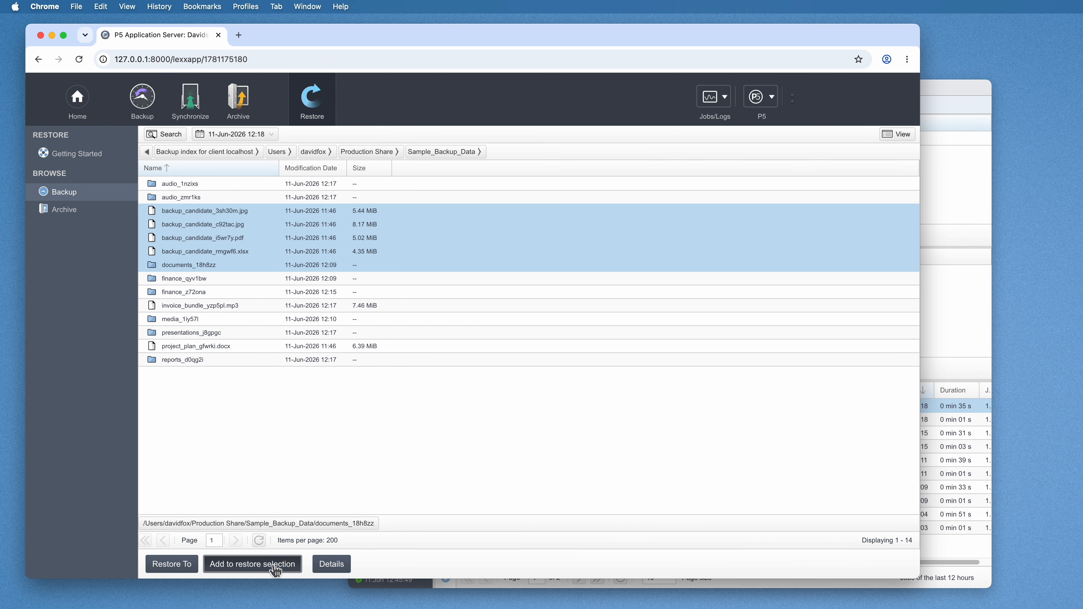
pyautogui.click(252, 564)
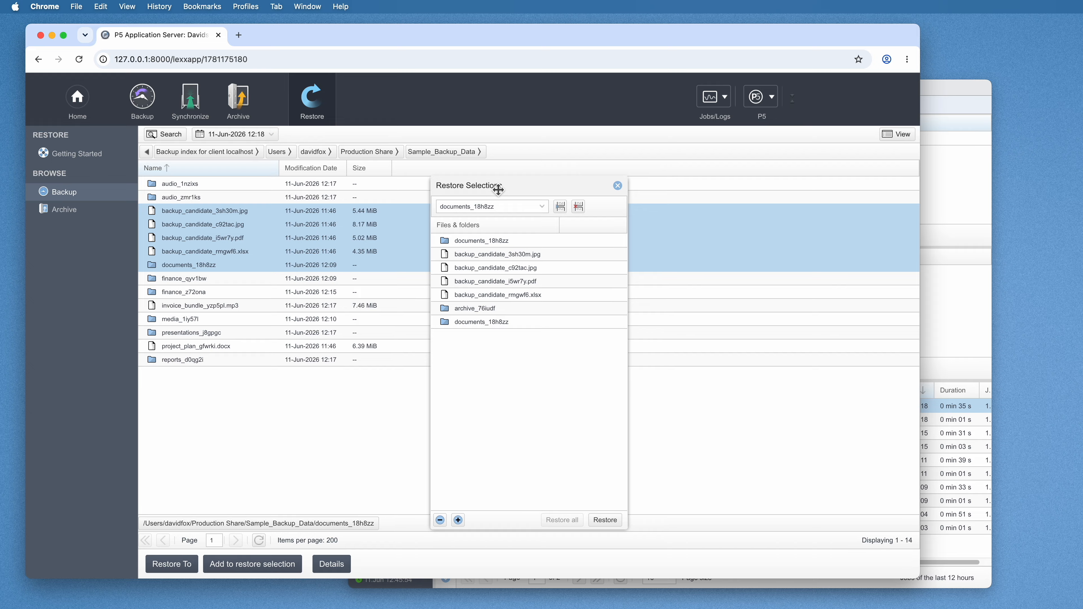
pyautogui.moveTo(497, 186); pyautogui.dragTo(572, 150)
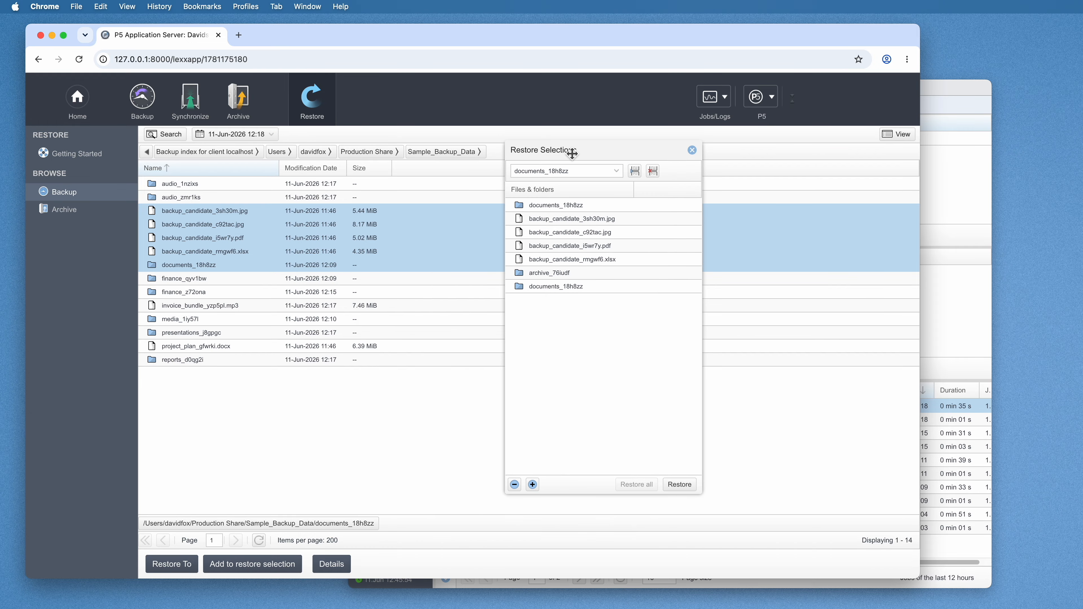
# Add meeting_notes_d1f6lv.ppt from the audio_zmr1ks folder to the restore selection
pyautogui.doubleClick(211, 198)
pyautogui.click(213, 211)
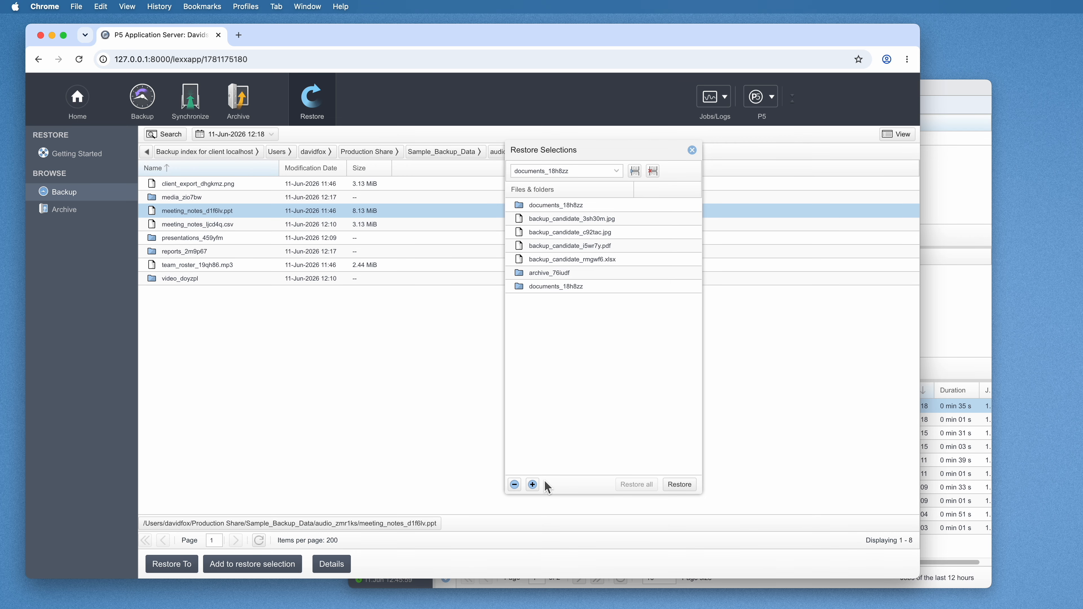
pyautogui.click(533, 484)
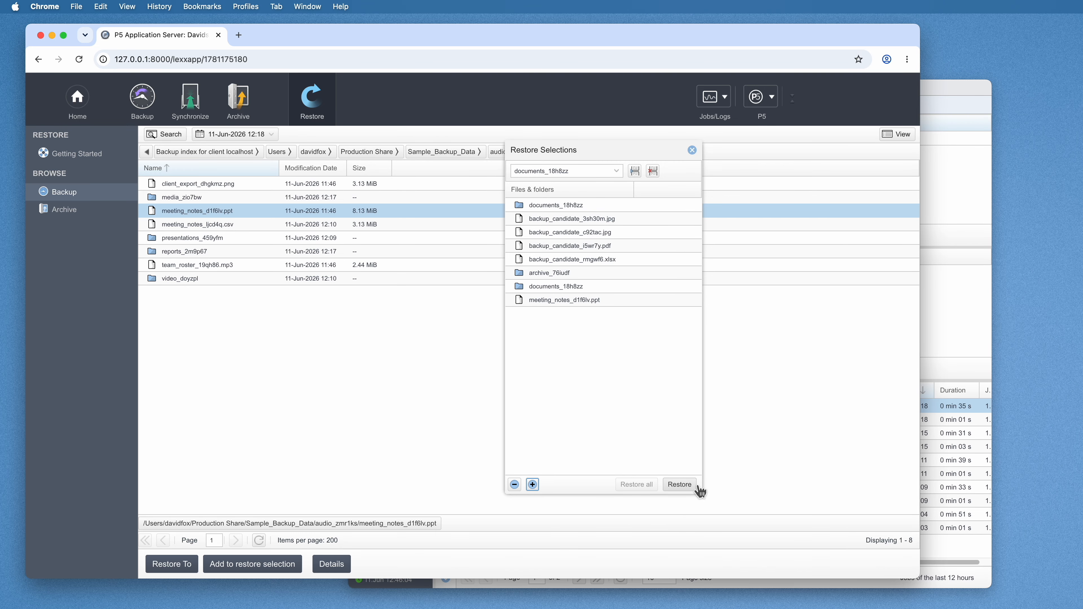
# Begin restoring the selection, and set conflict resolution to overwrite if the restored file is newer than the existing file
pyautogui.click(688, 485)
pyautogui.moveTo(69, 27); pyautogui.dragTo(471, 228)
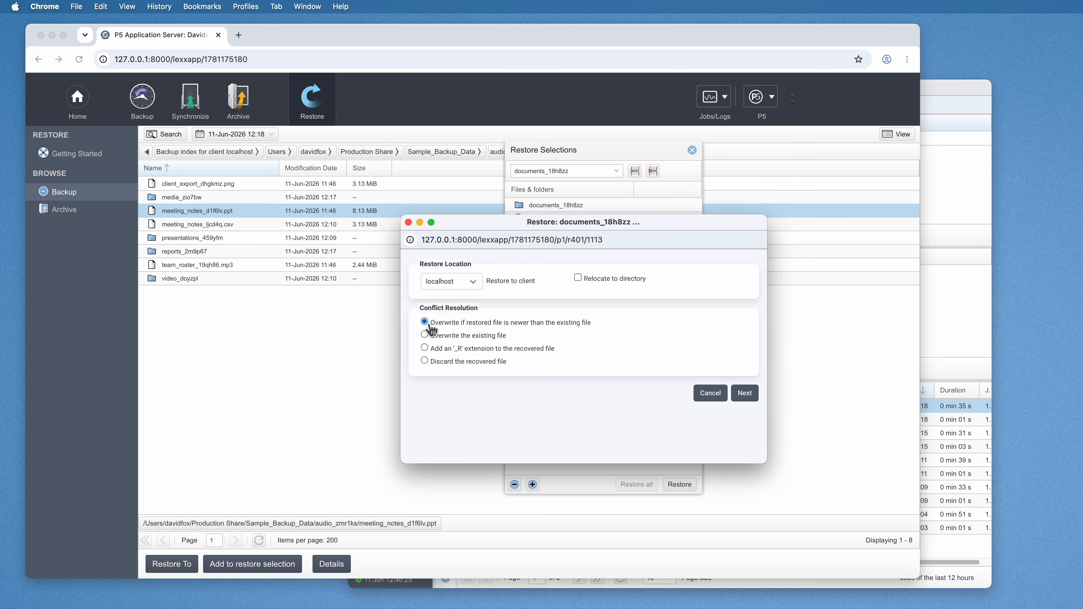
pyautogui.click(424, 361)
pyautogui.click(426, 349)
pyautogui.click(427, 337)
pyautogui.click(425, 323)
# Review the available restore clients and use localhost as the client to restore to
pyautogui.click(461, 280)
pyautogui.click(446, 270)
pyautogui.click(467, 285)
pyautogui.click(467, 294)
# Relocate the restore to a new folder named restored_from_backup inside Production Share
pyautogui.click(578, 279)
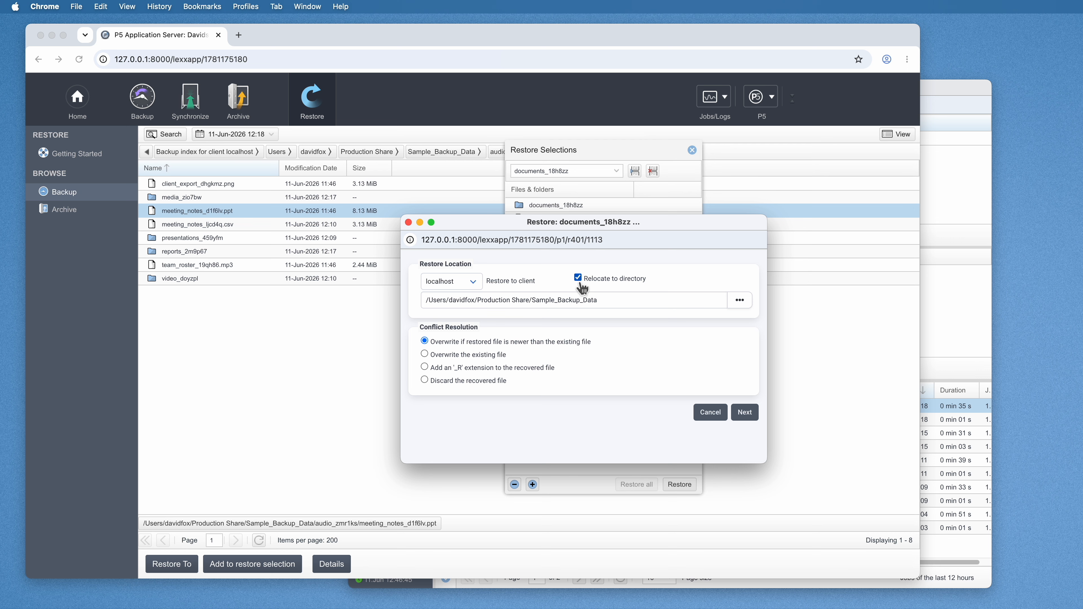
pyautogui.click(624, 307)
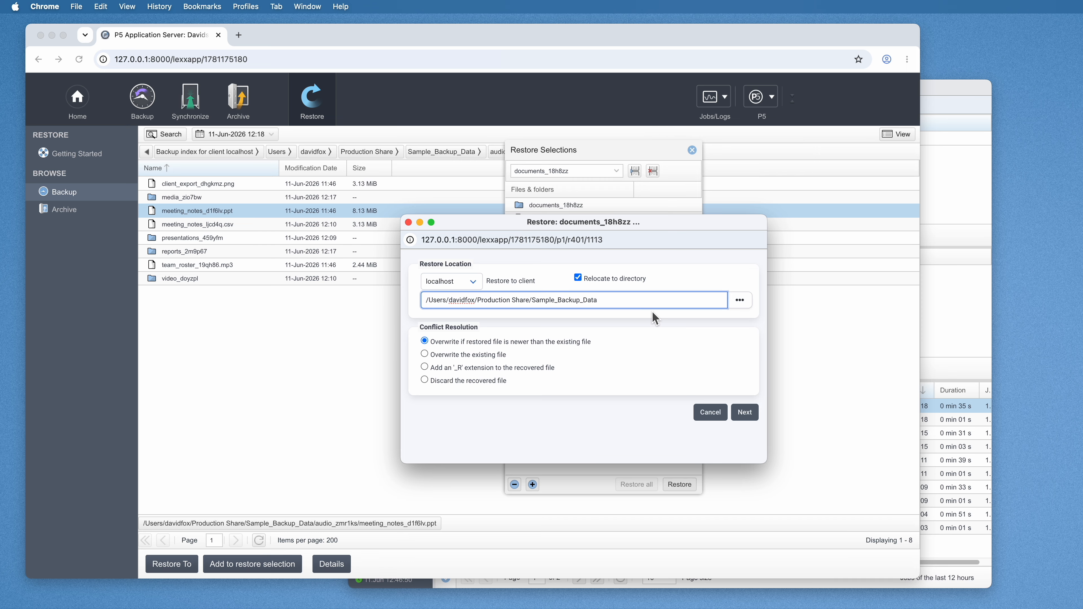
pyautogui.click(740, 299)
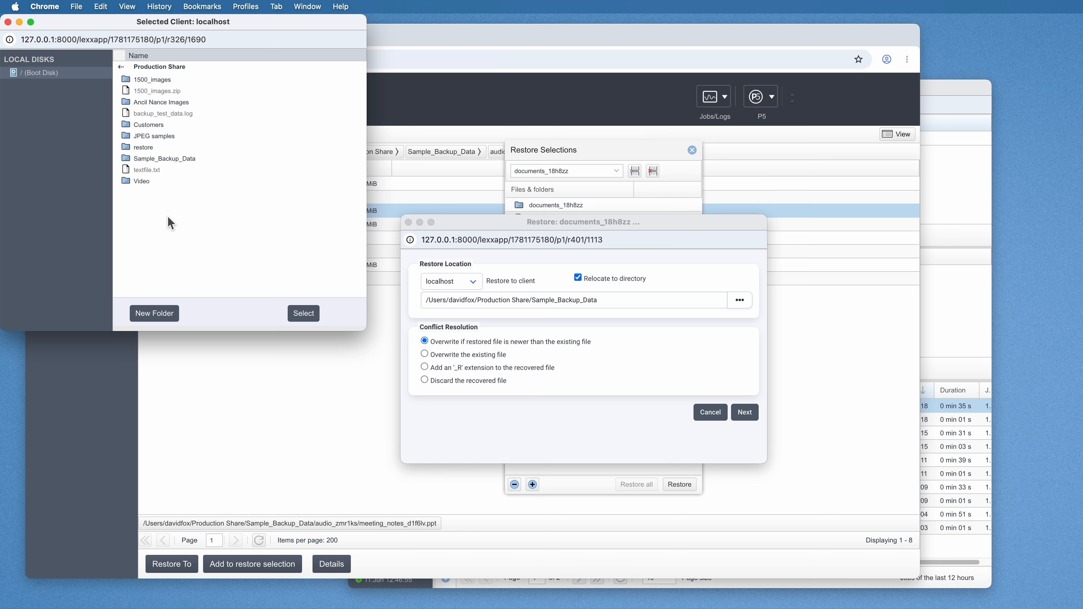
pyautogui.click(157, 313)
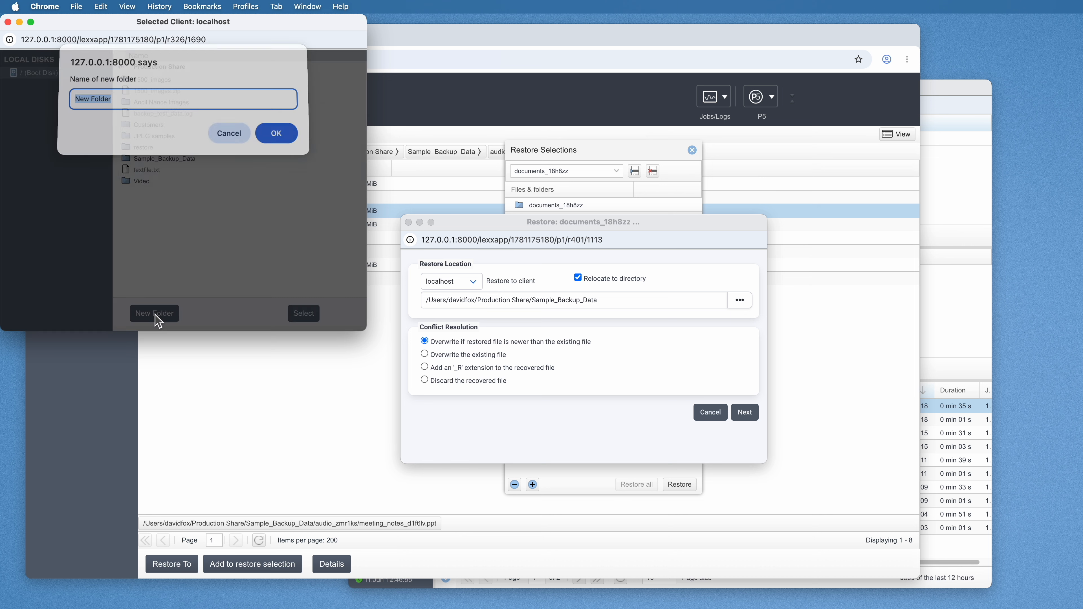
pyautogui.write('restor')
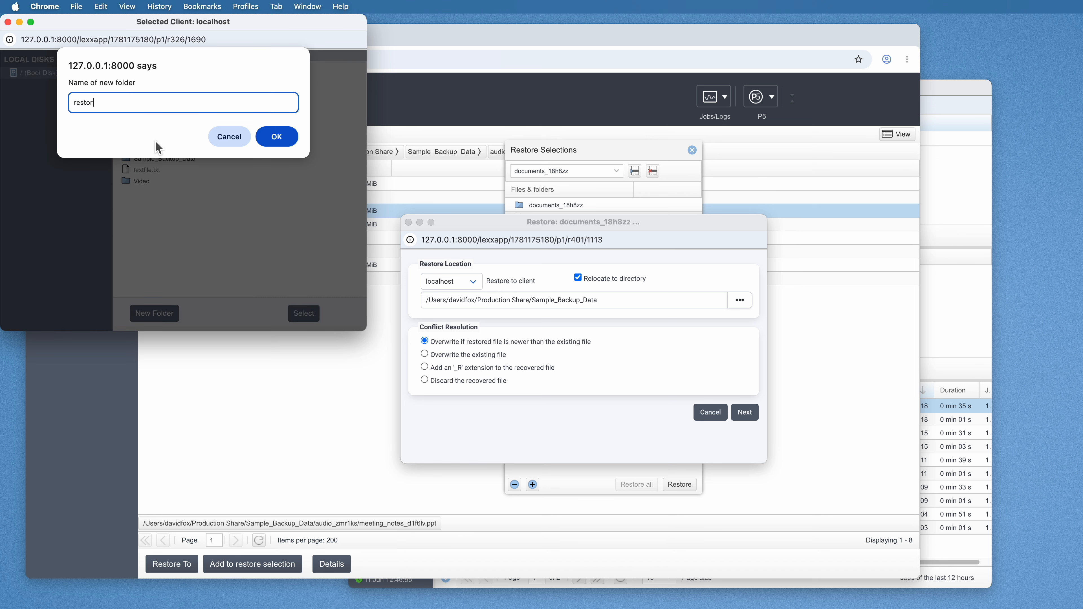
pyautogui.write('ed_from_backup')
pyautogui.press('Return')
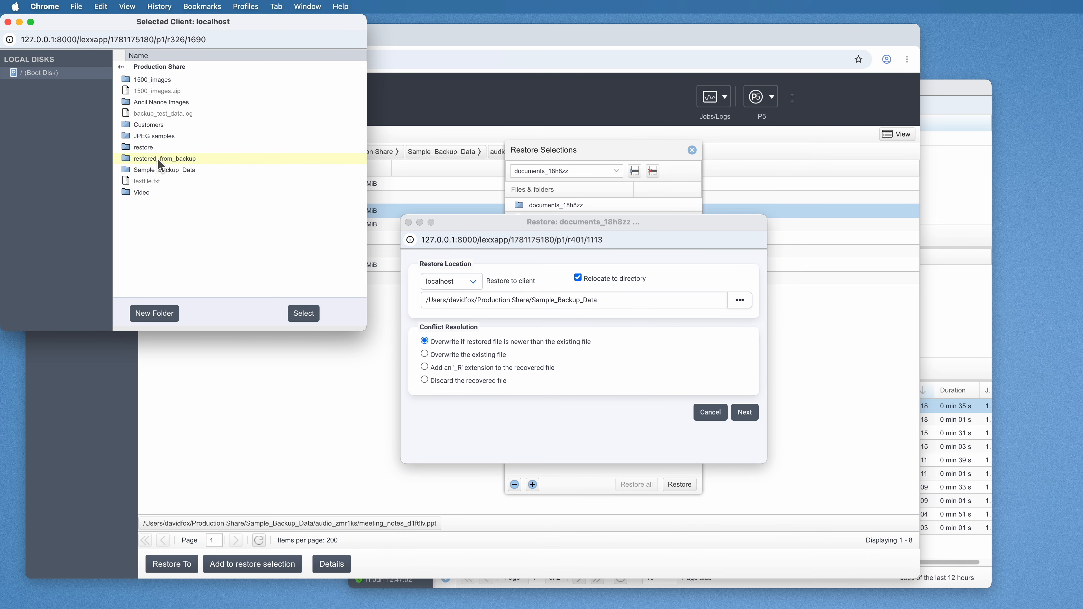
pyautogui.click(158, 159)
pyautogui.click(311, 316)
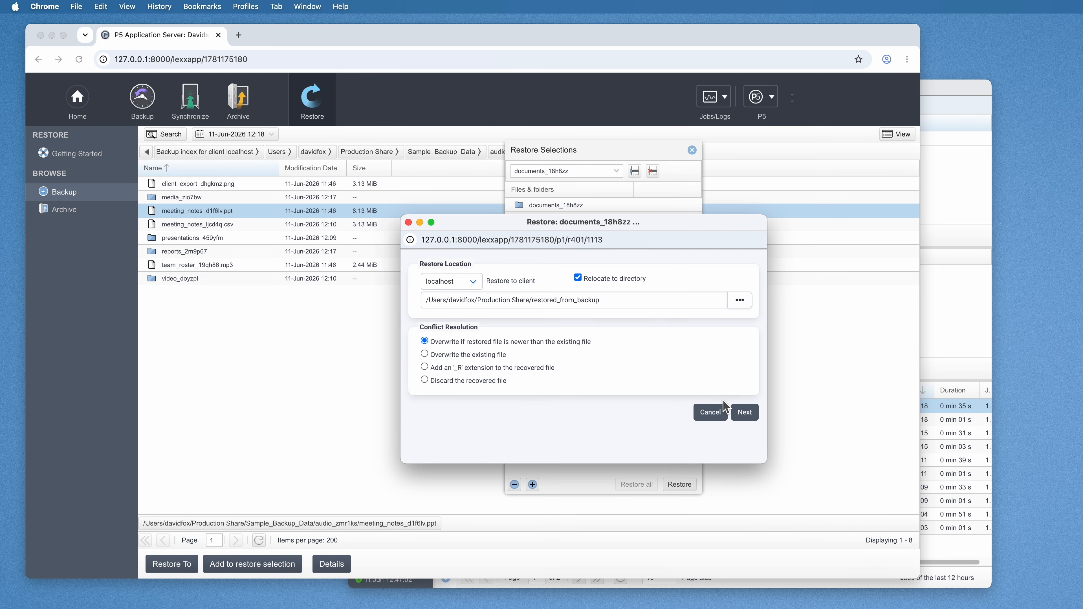
# Proceed to the restore summary, check the list of required storage media, and start the restore
pyautogui.click(747, 414)
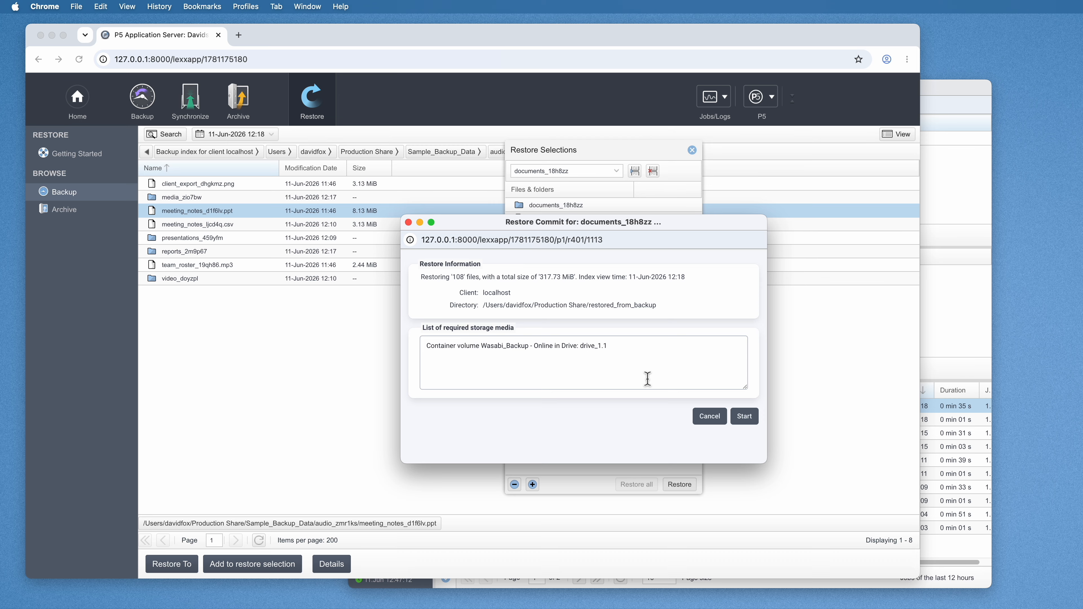
pyautogui.moveTo(641, 351); pyautogui.dragTo(412, 351)
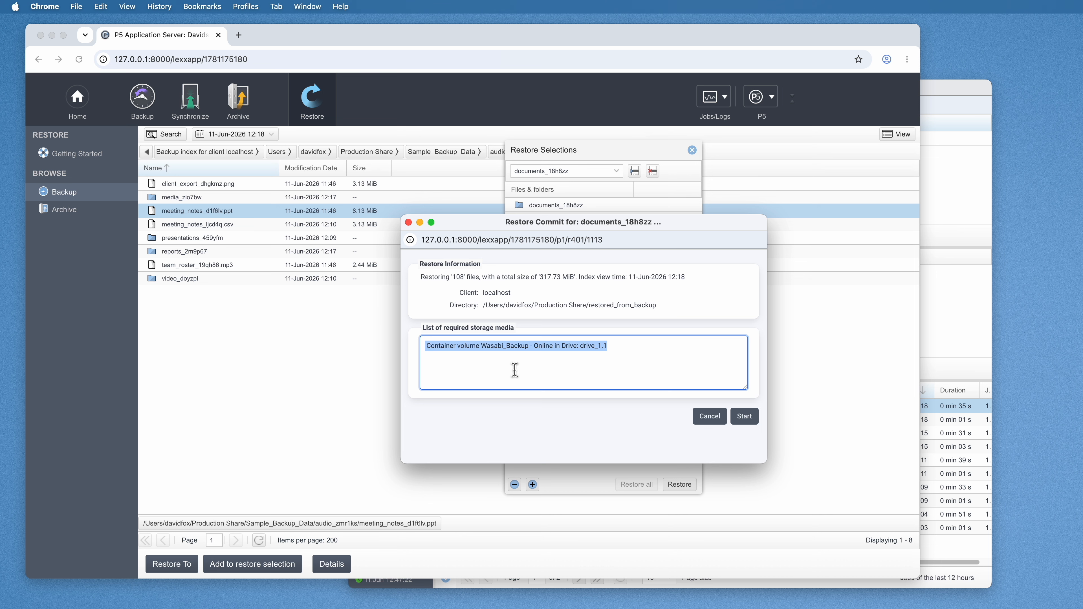
pyautogui.click(744, 416)
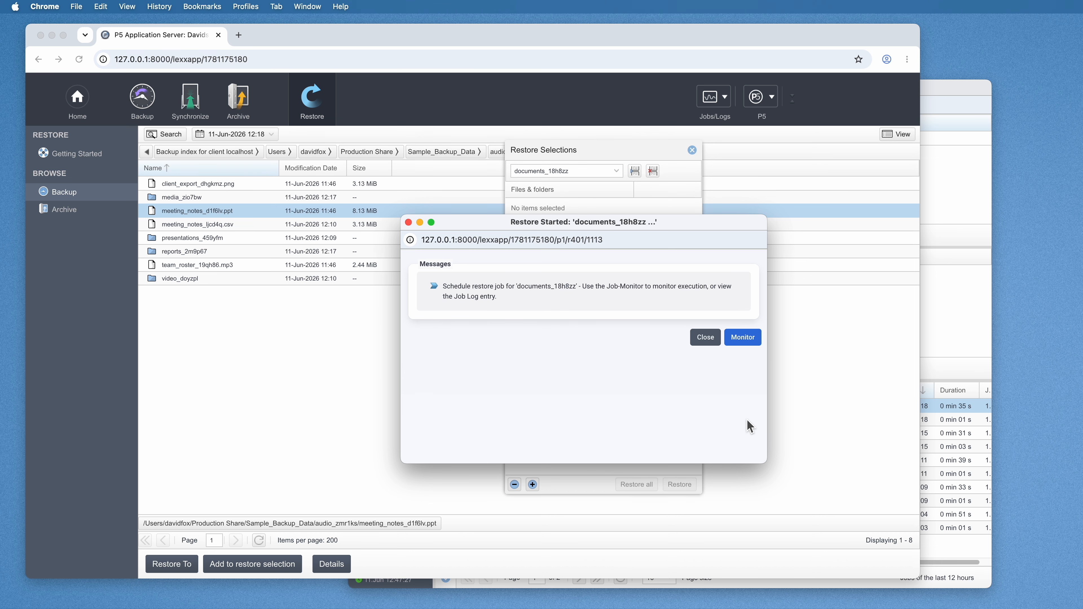
# Follow the restore job in the P5 Job Monitor through to completion, and inspect the restored_from_backup folder in Finder
pyautogui.click(751, 342)
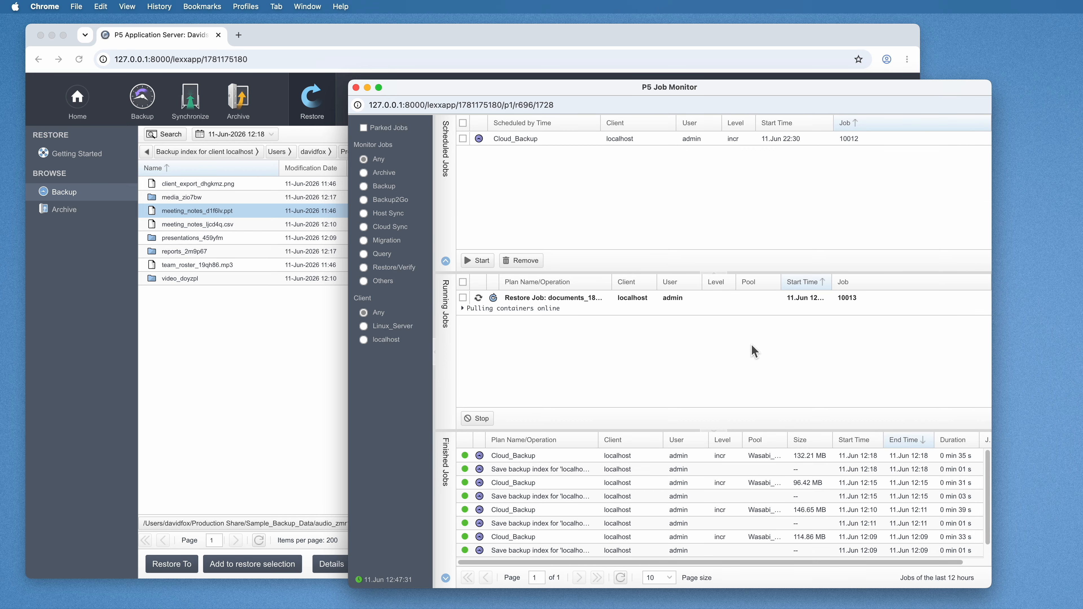
pyautogui.click(523, 304)
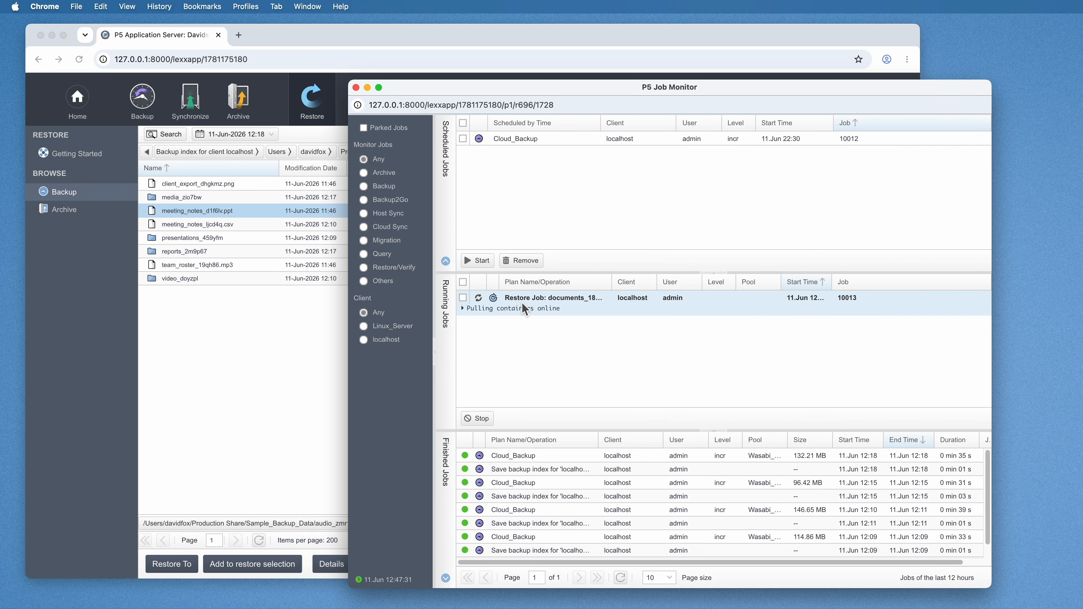
pyautogui.click(463, 308)
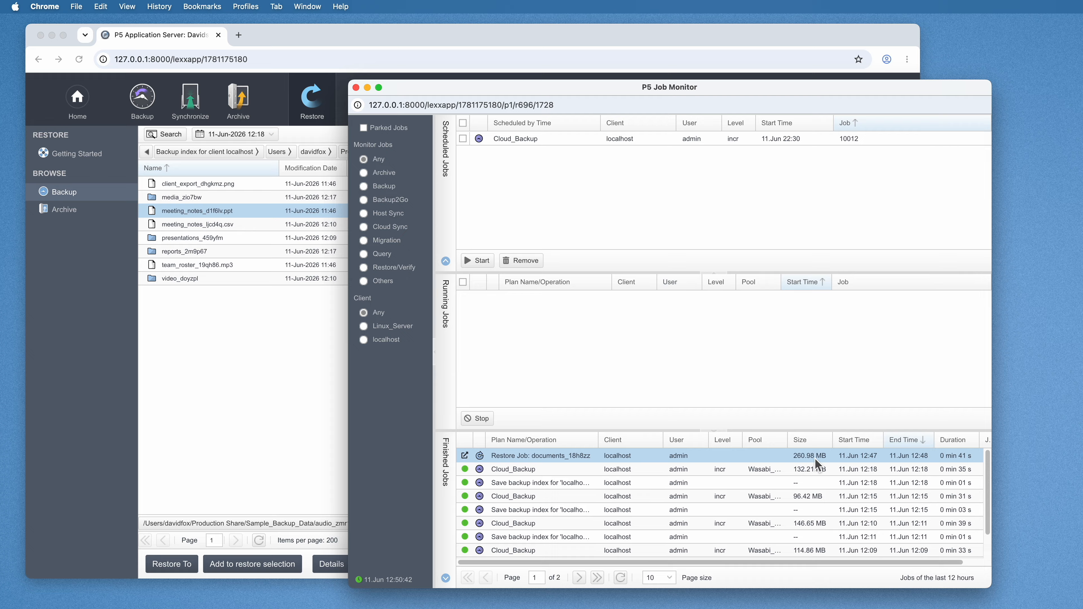
pyautogui.moveTo(1082, 136); pyautogui.dragTo(525, 150)
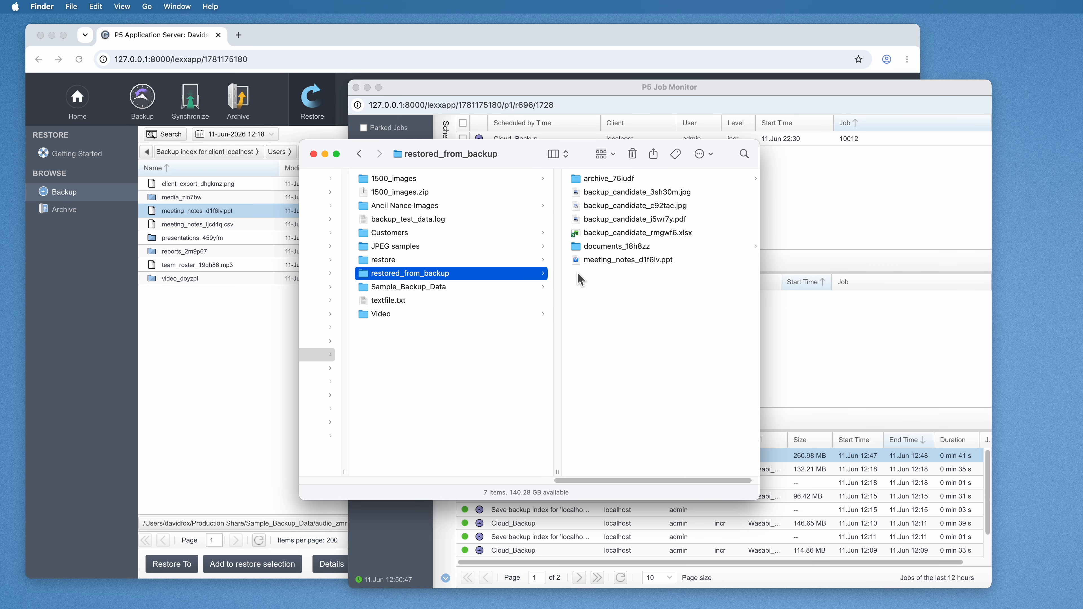
# Select all restored items in the restored_from_backup folder to check their summary, and clear the selection
pyautogui.press('super+a')
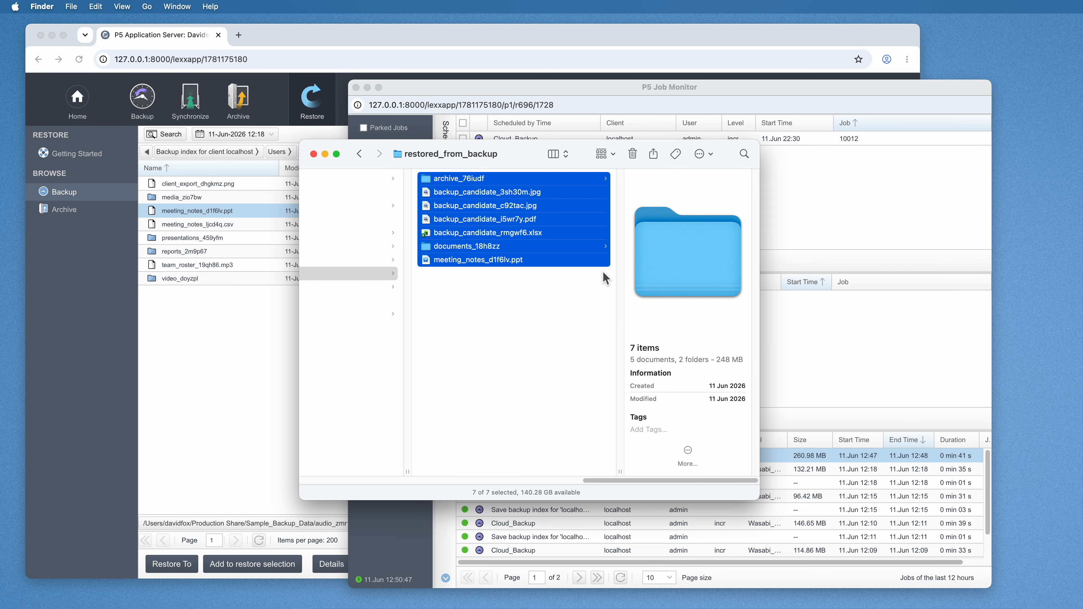
pyautogui.click(577, 314)
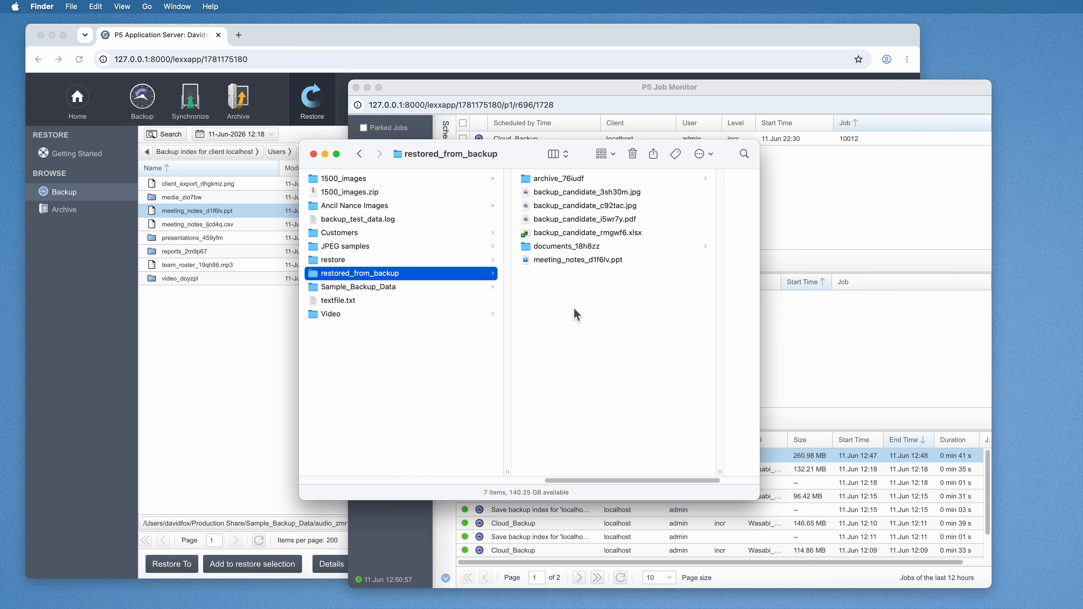
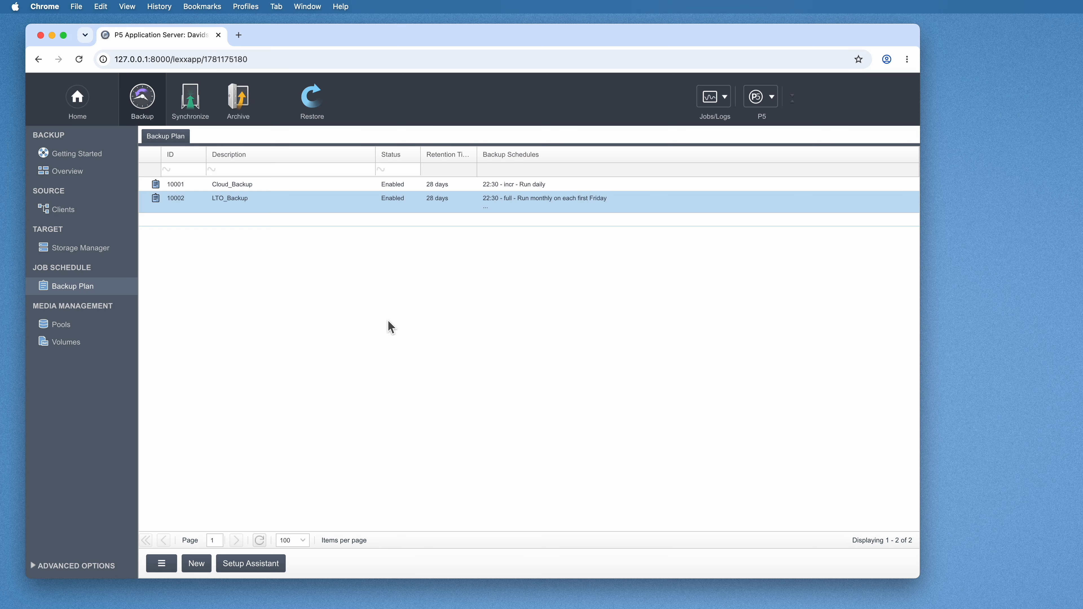
# Review the tape media pools LTO_Backup_A, LTO_Backup_B and LTO_Backup_C in P5
pyautogui.click(84, 328)
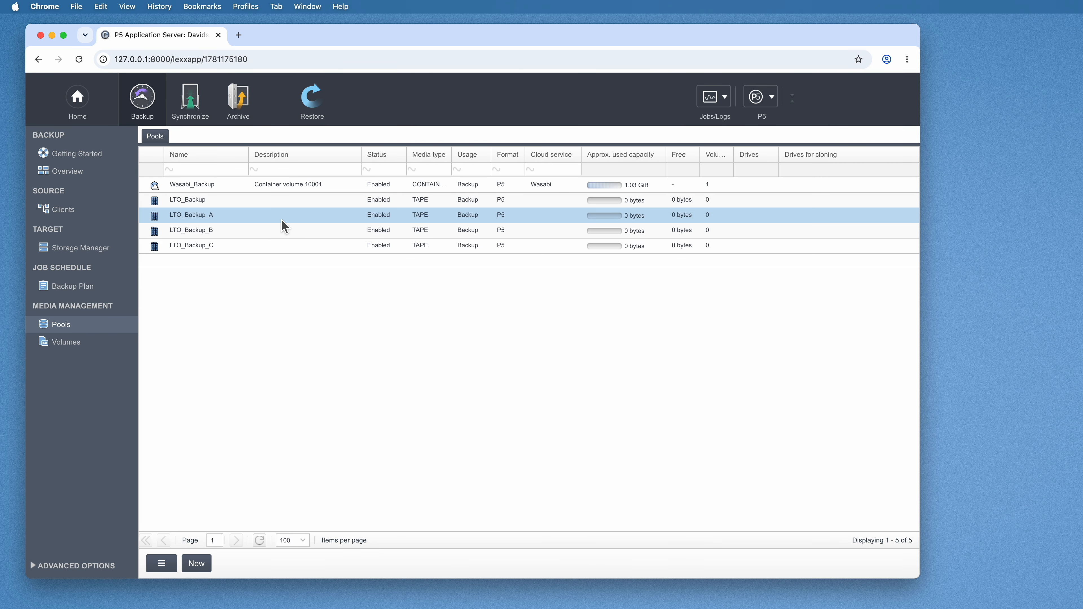
pyautogui.click(283, 232)
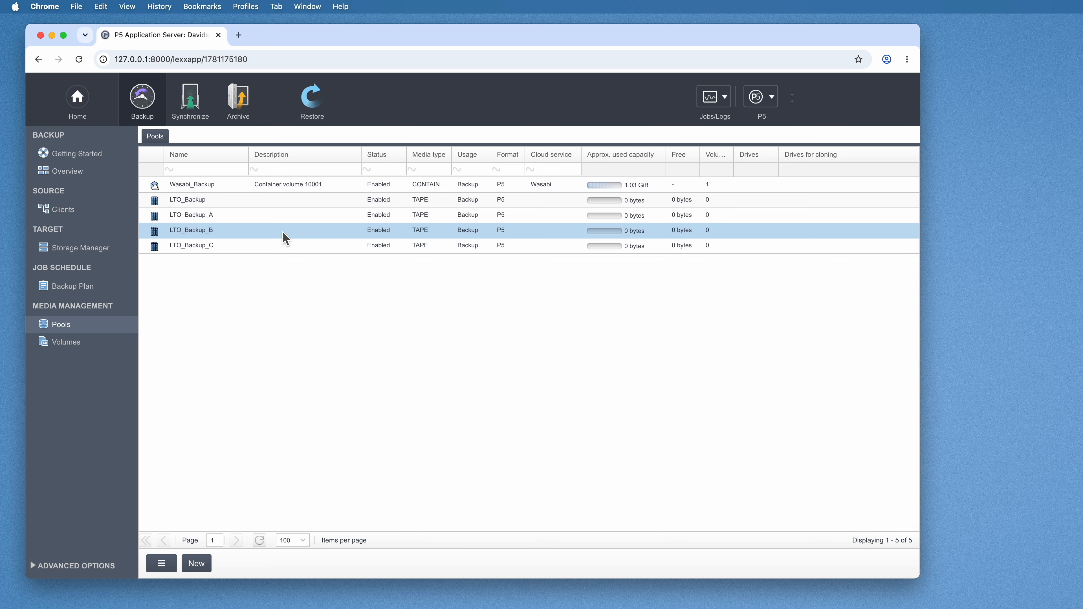
pyautogui.click(285, 246)
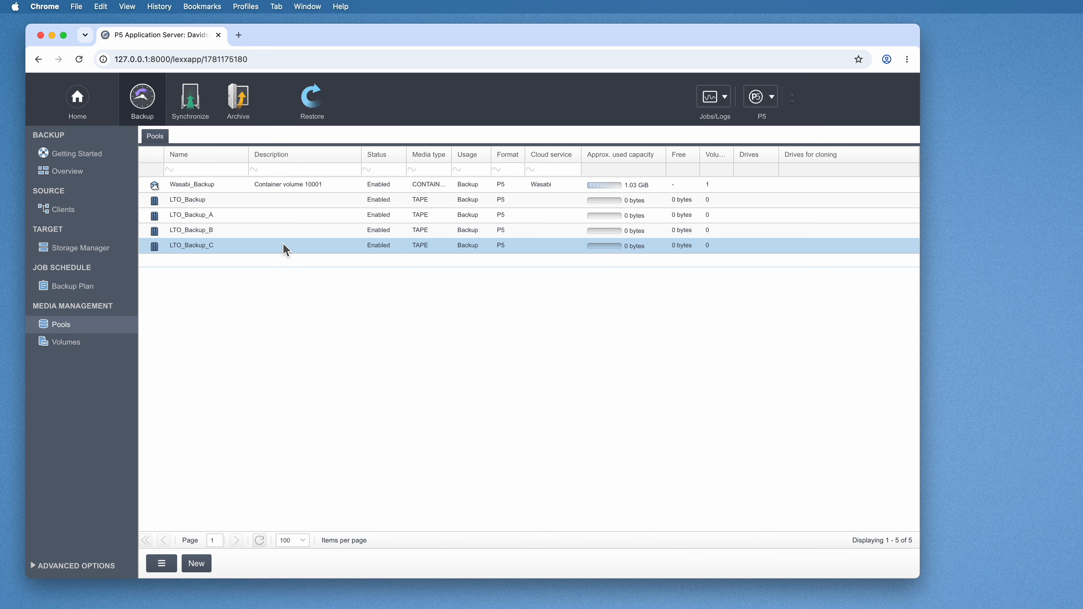
# Open the monthly full backup event of the LTO_Backup plan and add a second and a third alternate pool
pyautogui.click(101, 292)
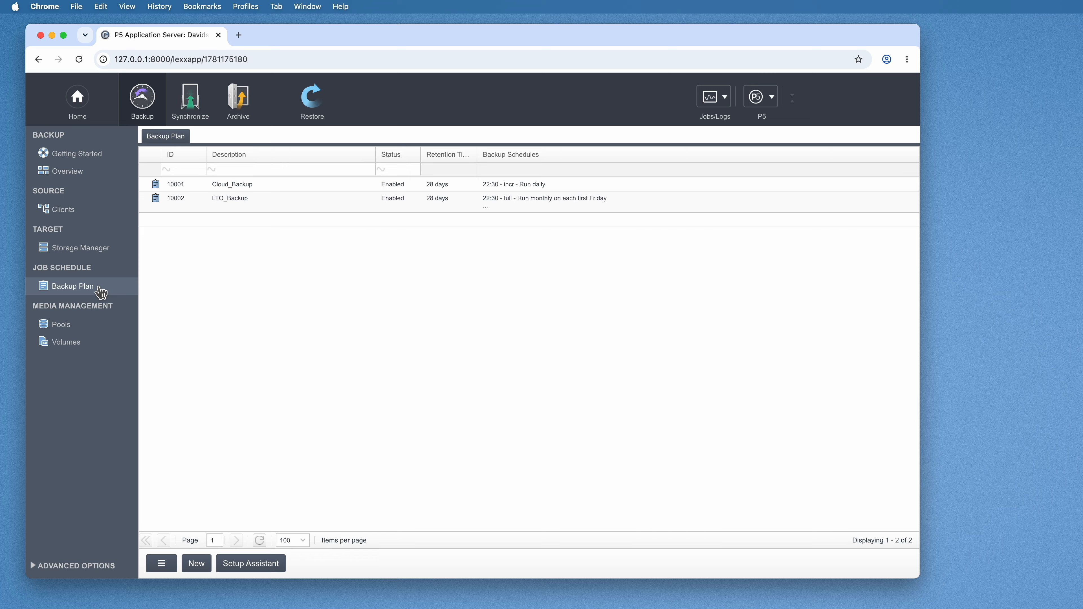
pyautogui.doubleClick(322, 206)
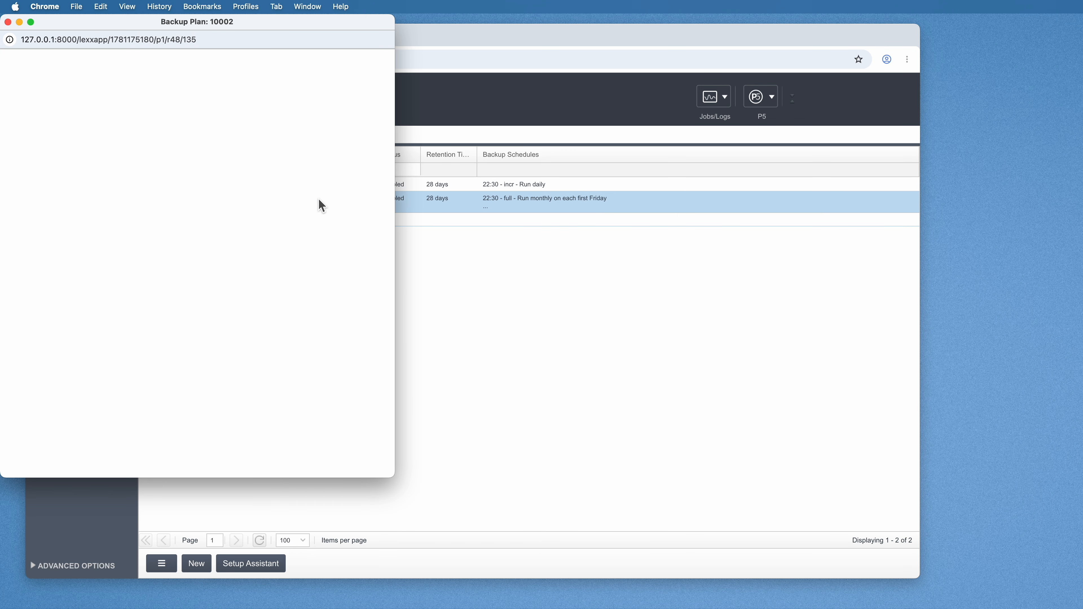
pyautogui.moveTo(111, 26); pyautogui.dragTo(567, 64)
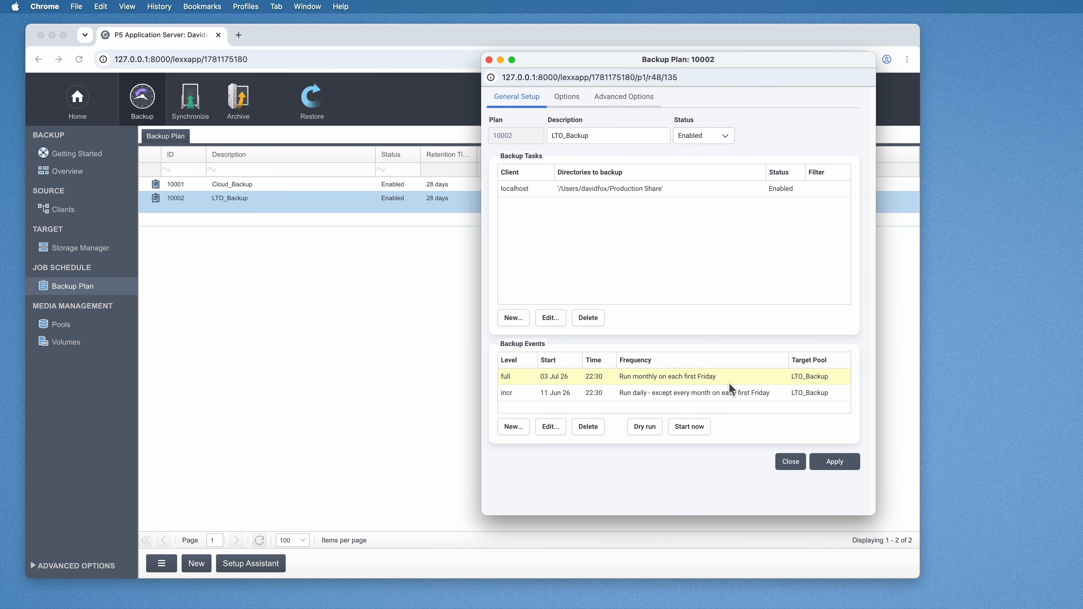
pyautogui.doubleClick(660, 379)
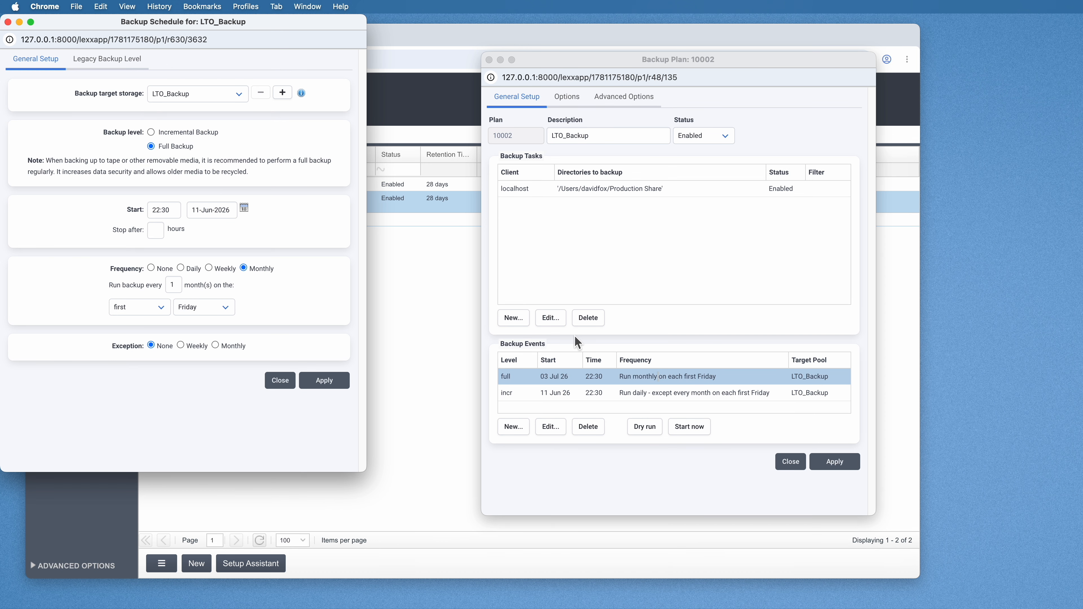
pyautogui.moveTo(172, 20); pyautogui.dragTo(522, 51)
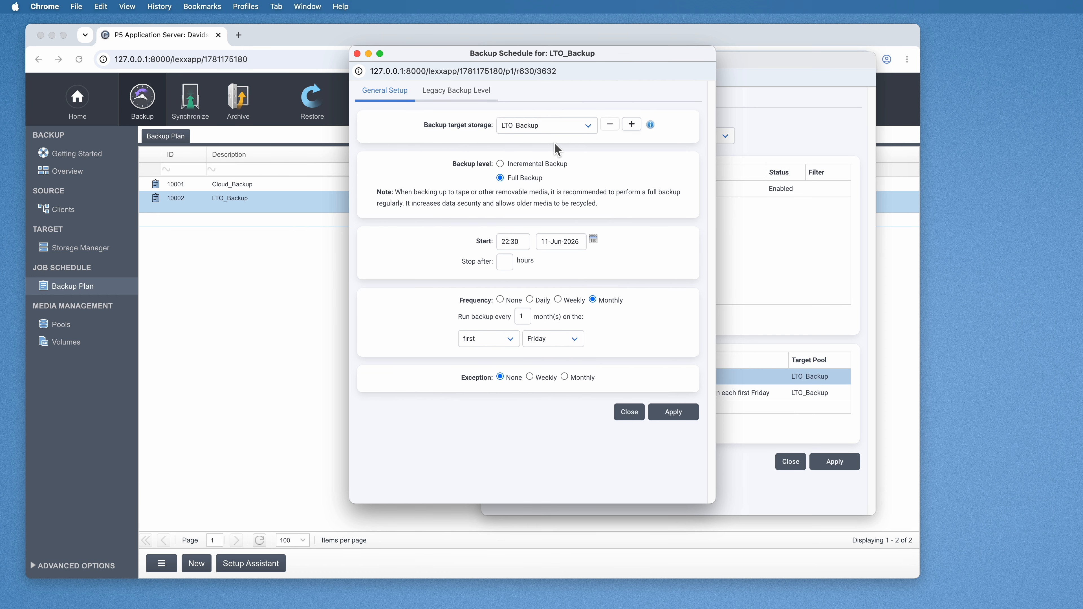
pyautogui.click(550, 128)
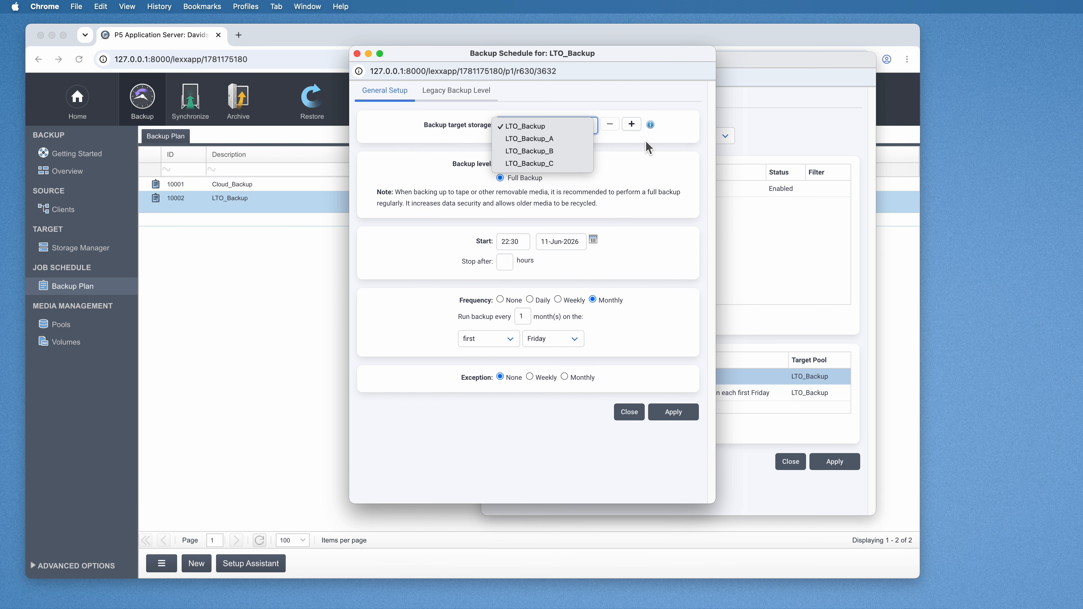
pyautogui.click(651, 149)
pyautogui.click(632, 124)
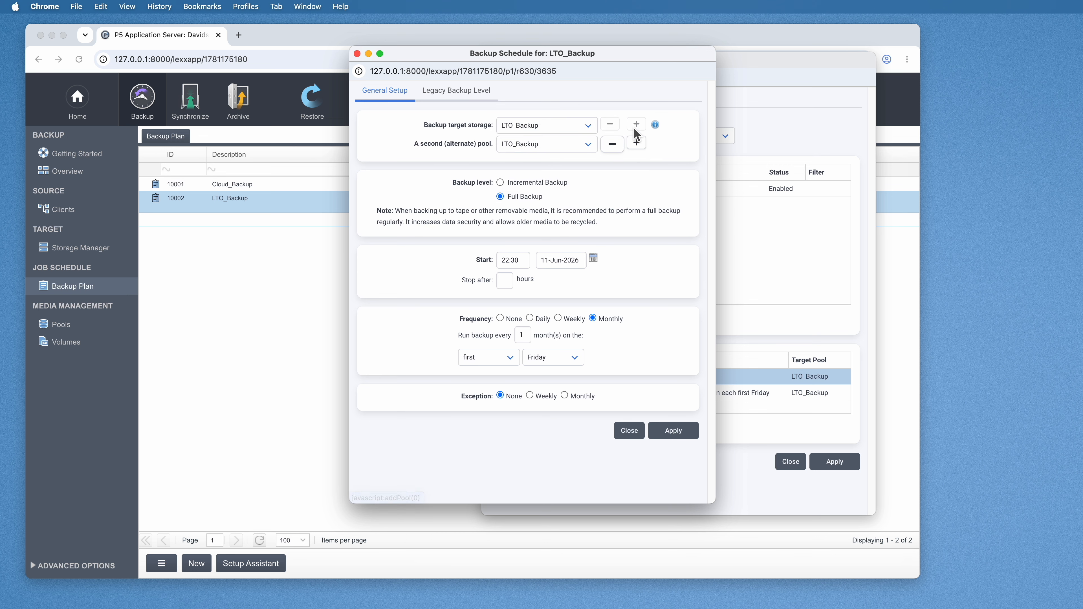
pyautogui.click(640, 149)
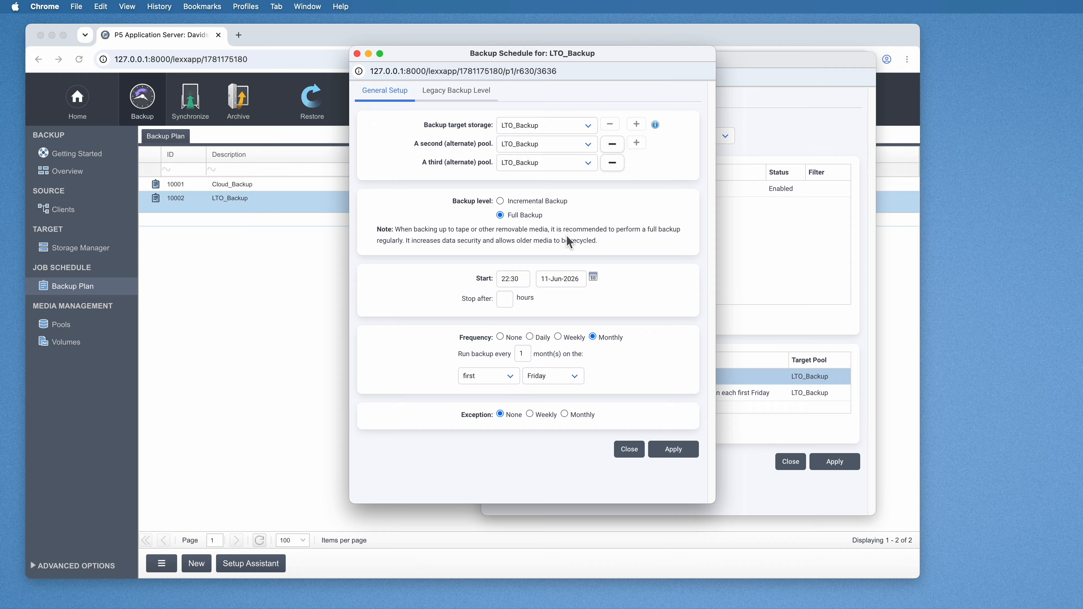
# Set the full backup event's three target pools to LTO_Backup_A, LTO_Backup_B and LTO_Backup_C, and apply the schedule
pyautogui.click(580, 125)
pyautogui.click(575, 140)
pyautogui.click(575, 144)
pyautogui.click(575, 169)
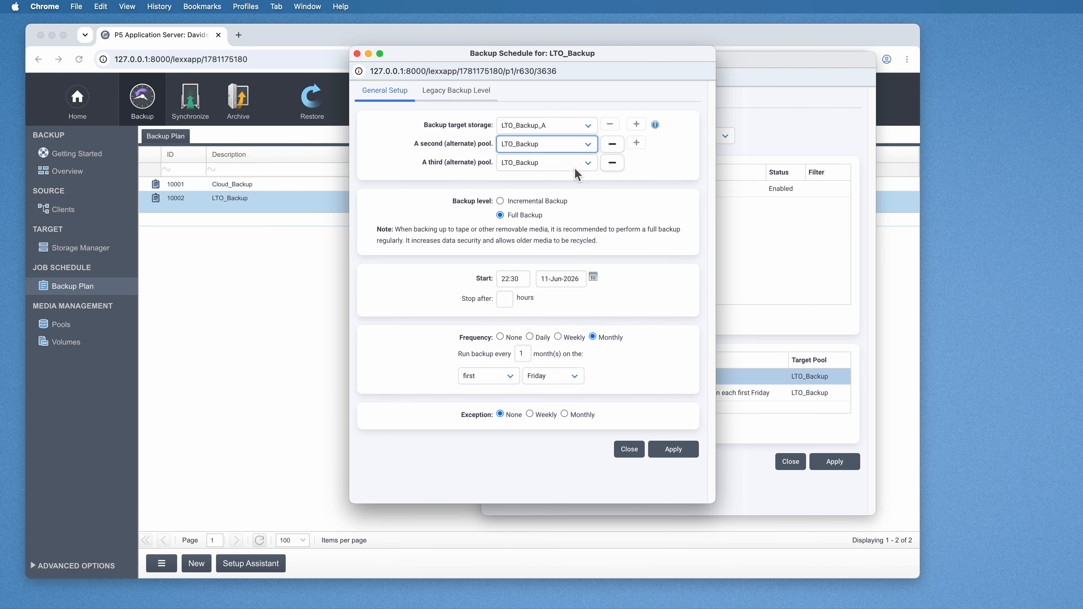
pyautogui.click(575, 169)
pyautogui.click(550, 203)
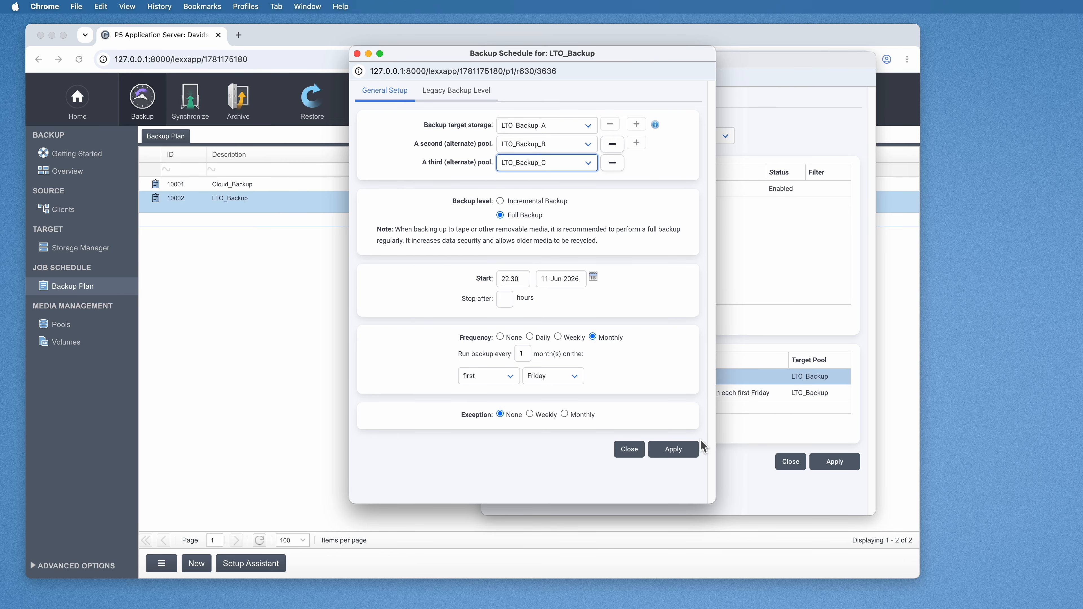
pyautogui.click(684, 448)
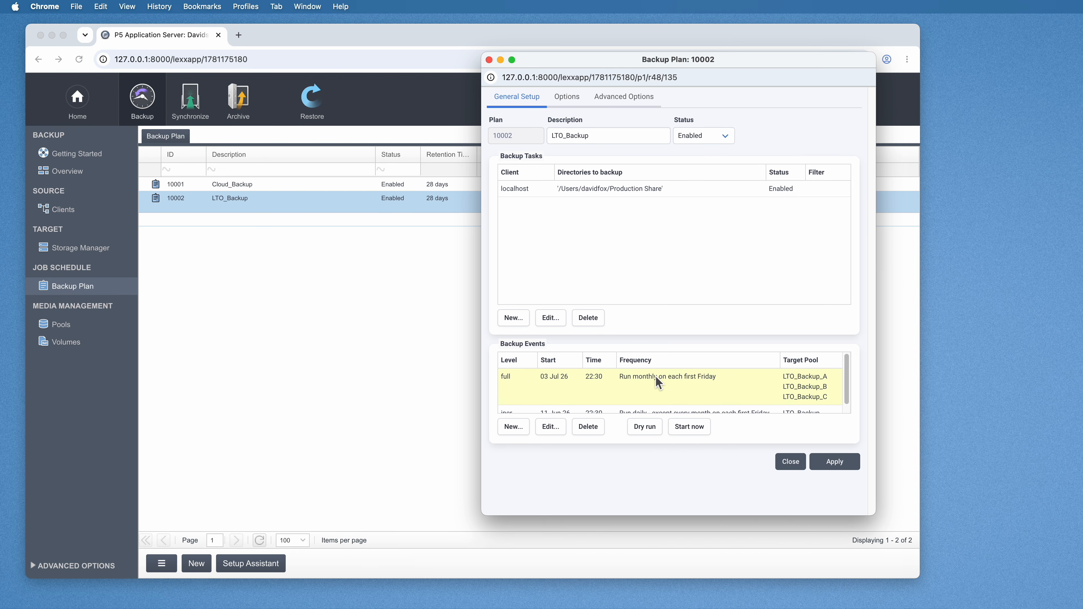
# Reopen the full backup event and read the help note on alternating target pools
pyautogui.doubleClick(614, 386)
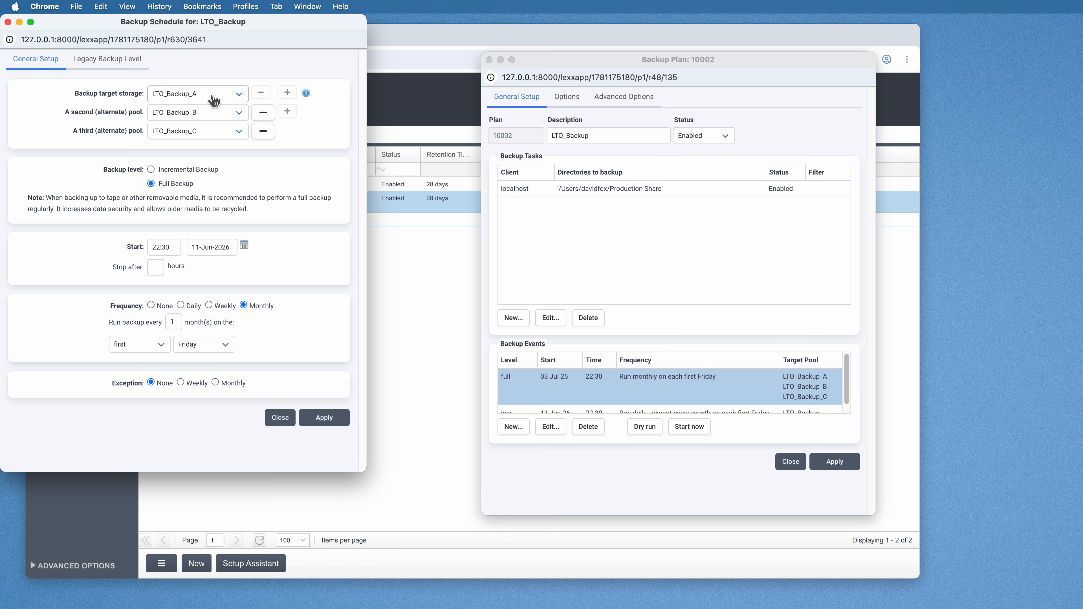
pyautogui.click(306, 93)
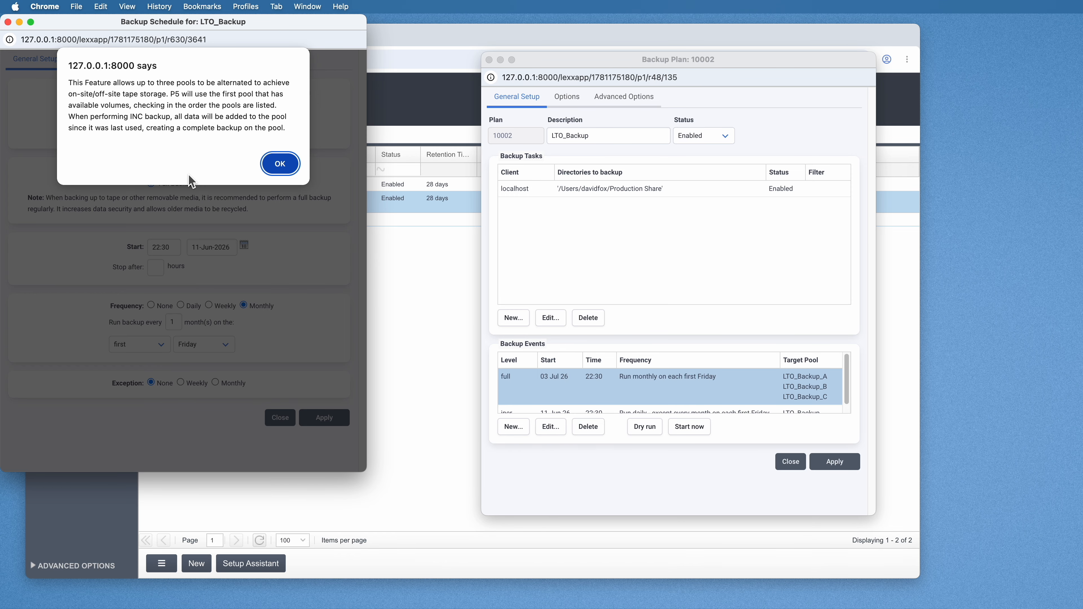
pyautogui.click(284, 166)
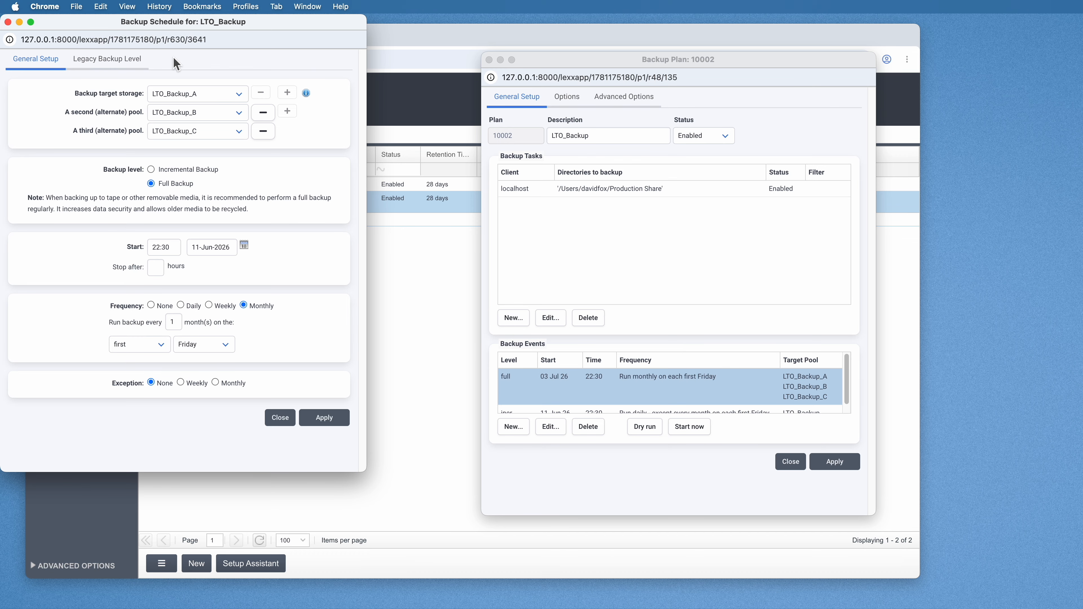
pyautogui.moveTo(96, 26); pyautogui.dragTo(210, 86)
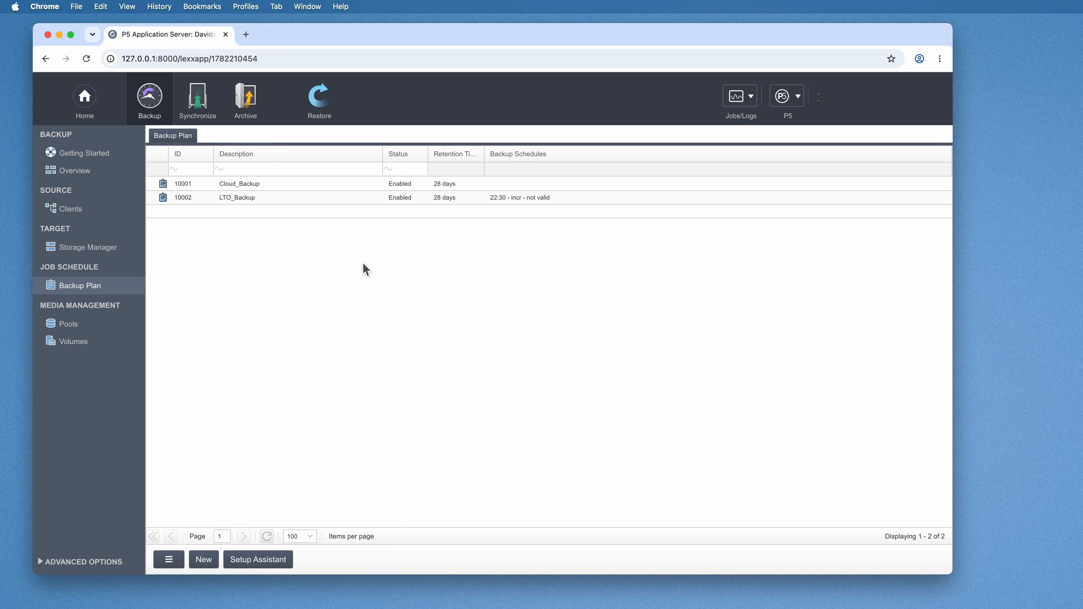
# Open the LTO_Backup plan's advanced options and enable the progressive backup strategy
pyautogui.doubleClick(282, 200)
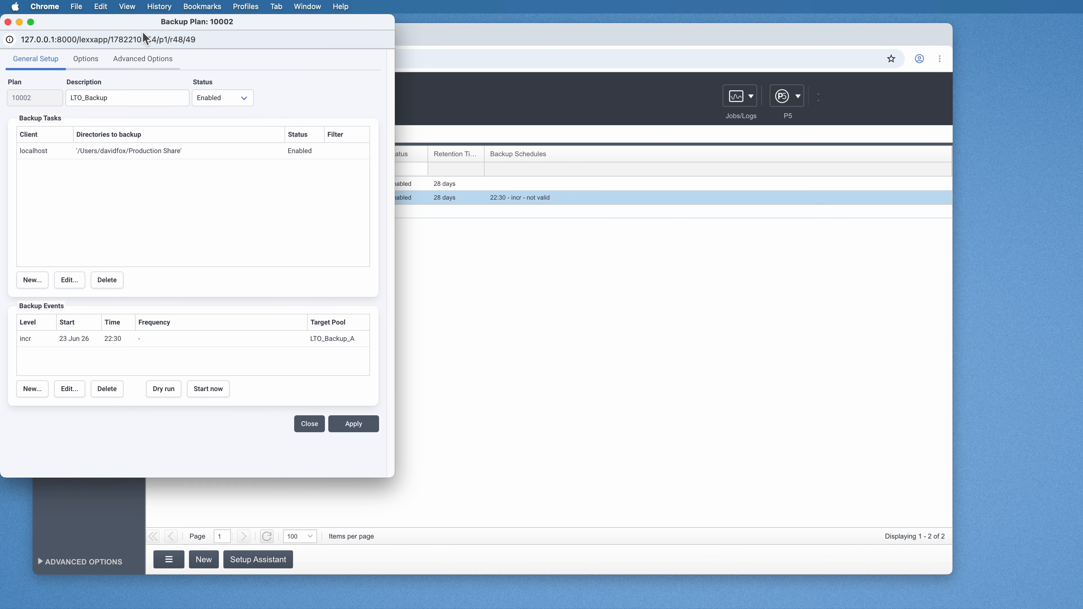
pyautogui.moveTo(128, 25); pyautogui.dragTo(556, 63)
pyautogui.click(591, 100)
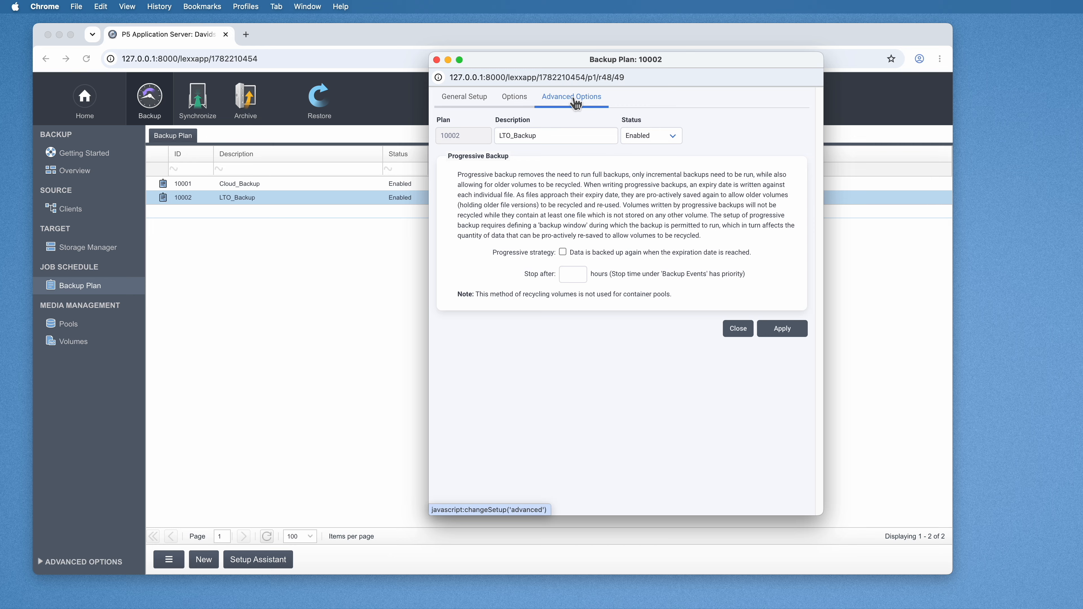
pyautogui.click(563, 252)
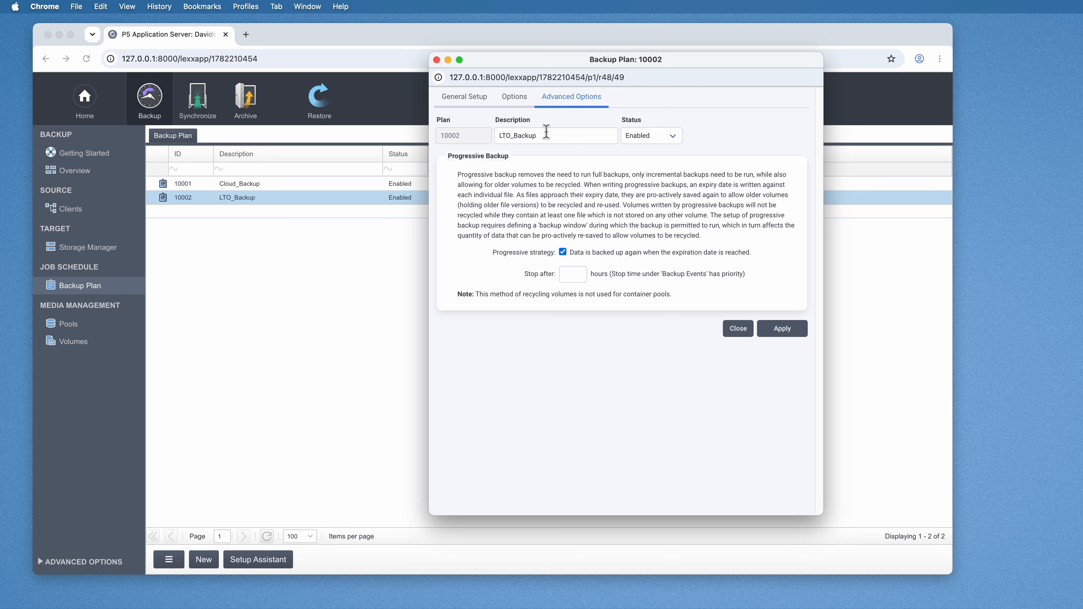
# Check the plan's data retention period, look at the progressive backup stop time, and enable the progressive strategy again
pyautogui.click(514, 98)
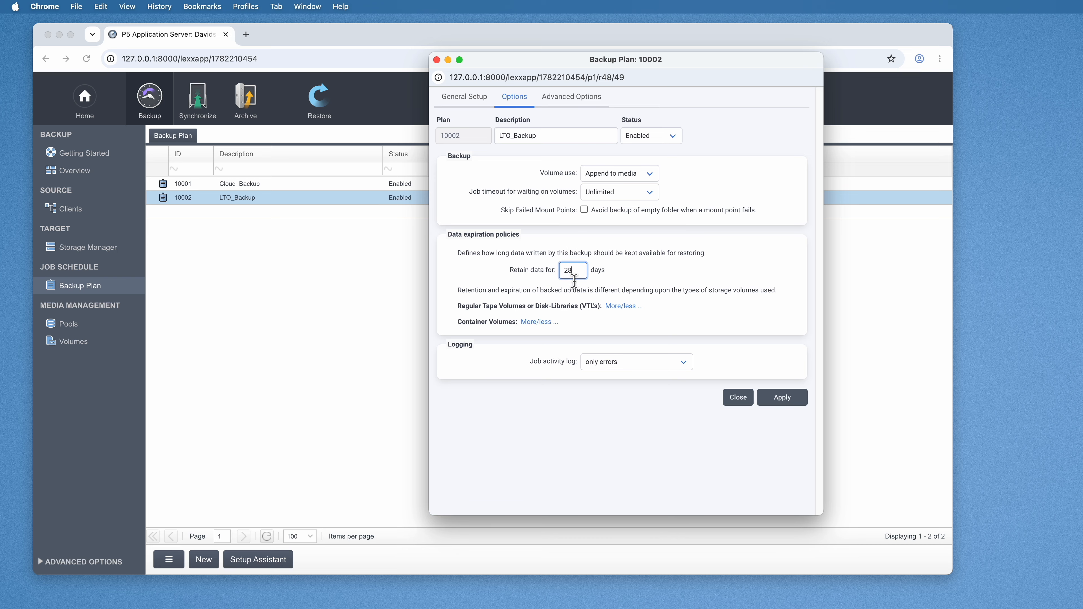
pyautogui.click(580, 98)
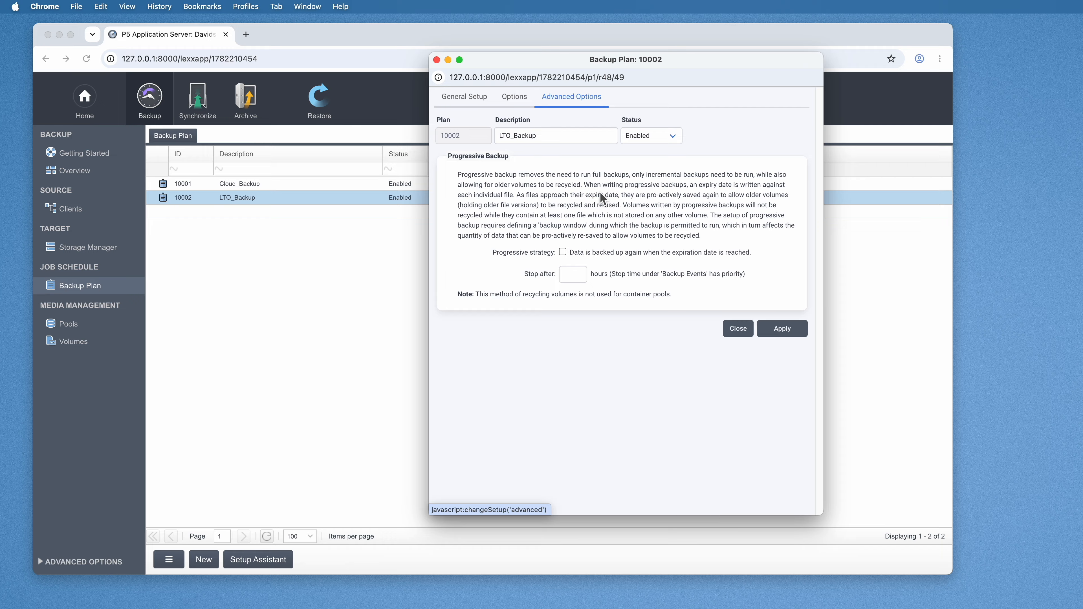
pyautogui.click(578, 281)
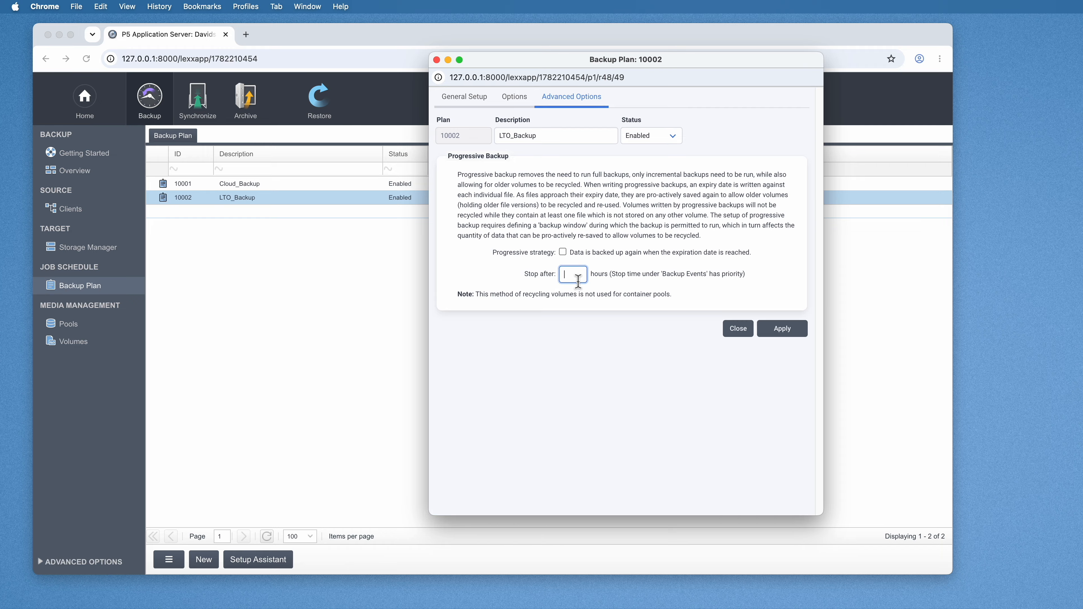
pyautogui.click(563, 251)
# Inspect the schedule of the plan's incremental backup event, including its stop time, and close it without changes
pyautogui.click(464, 96)
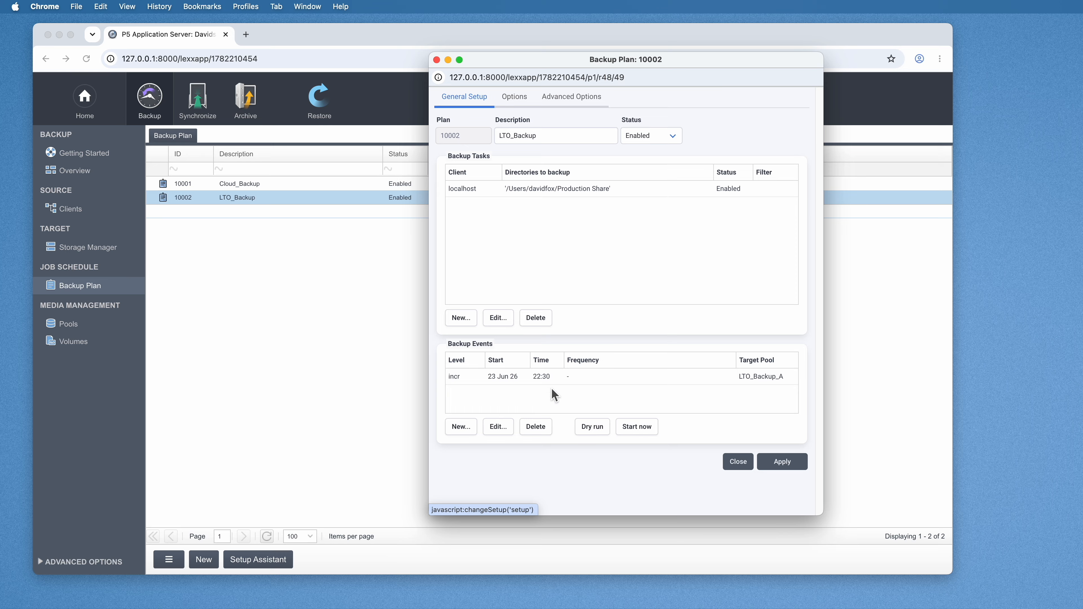
pyautogui.doubleClick(516, 383)
pyautogui.moveTo(93, 30); pyautogui.dragTo(576, 73)
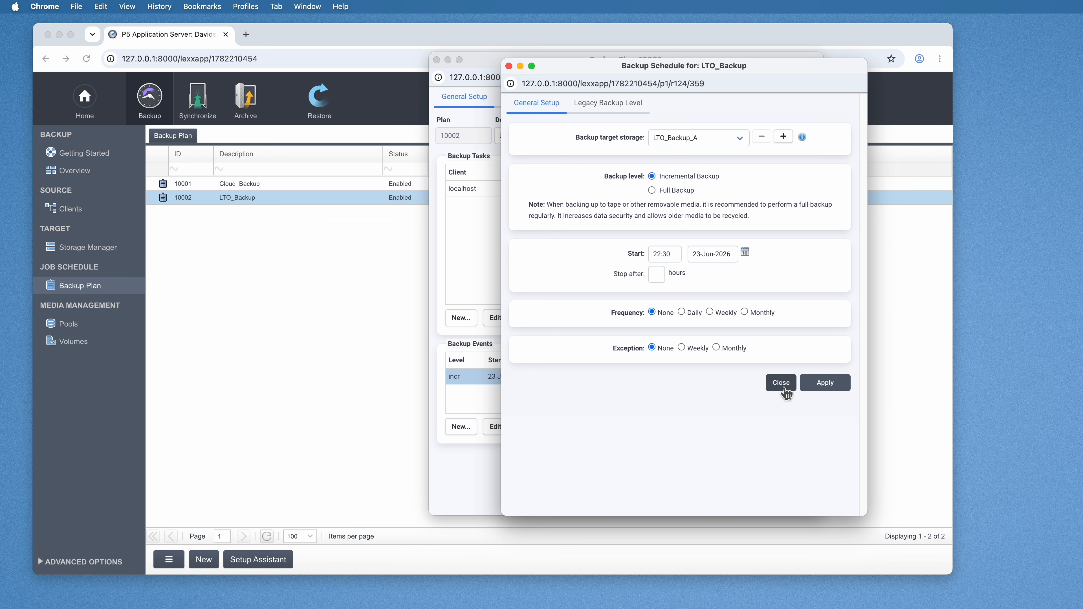
pyautogui.click(782, 387)
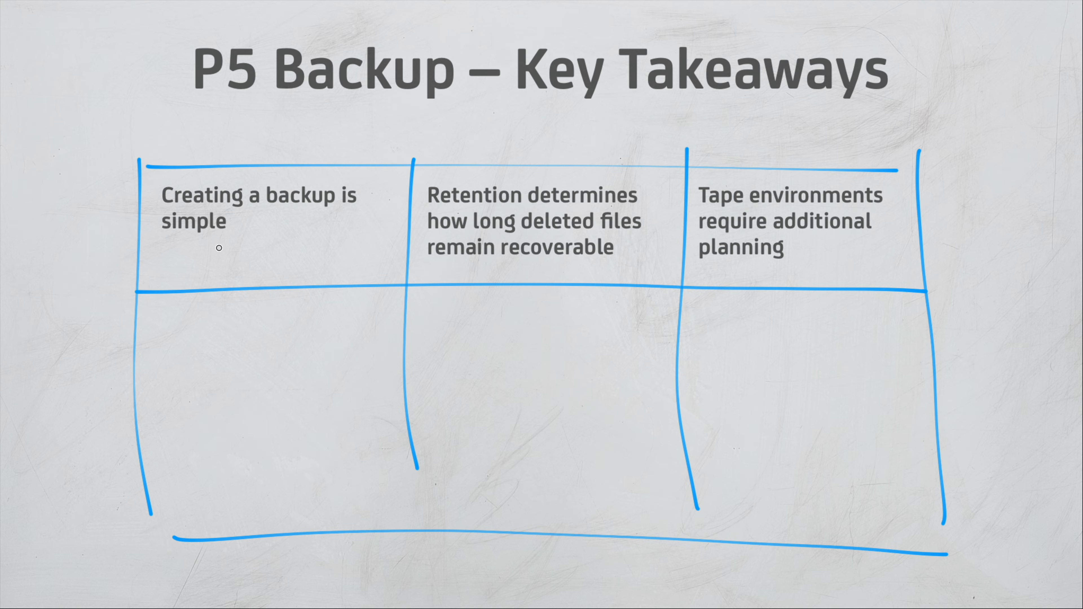
pyautogui.moveTo(190, 258); pyautogui.dragTo(344, 233)
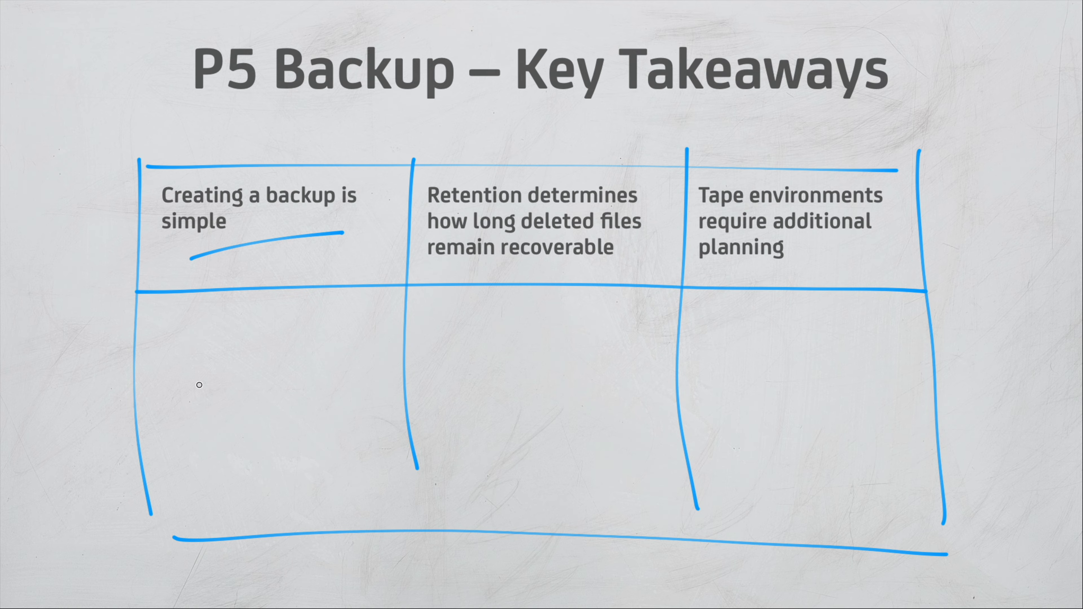
pyautogui.moveTo(267, 338); pyautogui.dragTo(337, 310)
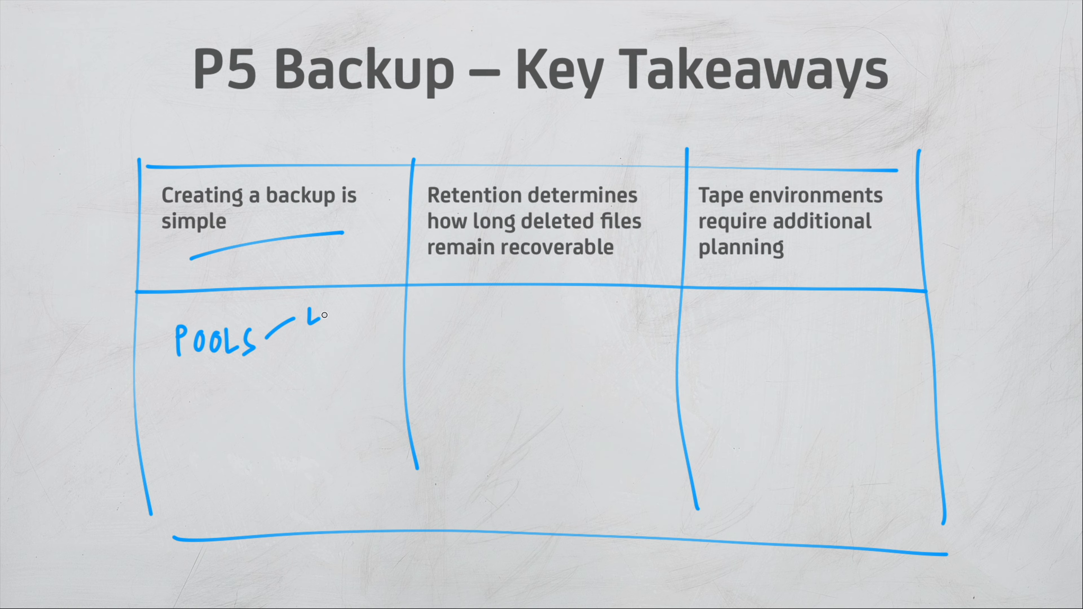
pyautogui.moveTo(334, 311); pyautogui.dragTo(334, 322)
pyautogui.moveTo(353, 304); pyautogui.dragTo(350, 316)
pyautogui.moveTo(279, 342)
pyautogui.mouseDown()
pyautogui.moveTo(328, 359)
pyautogui.moveTo(372, 344)
pyautogui.moveTo(376, 356)
pyautogui.mouseUp()
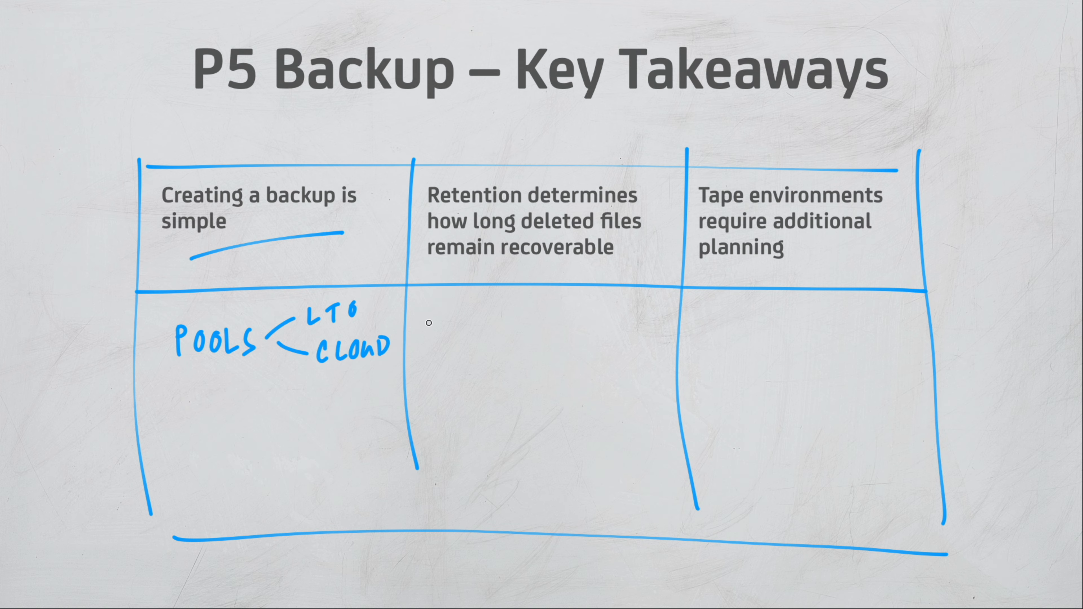